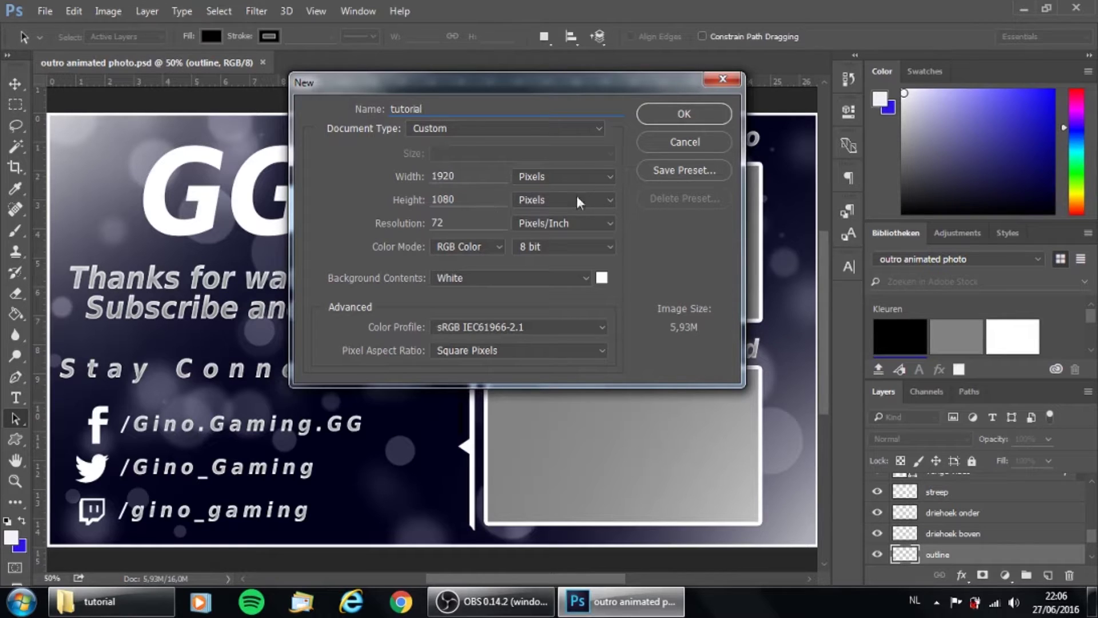
Step: Create a 1920 × 1080 pixel document named tutorial and give it a guide layout of 4 columns and 3 rows
{"action": "left_click", "coordinate": [695, 113]}
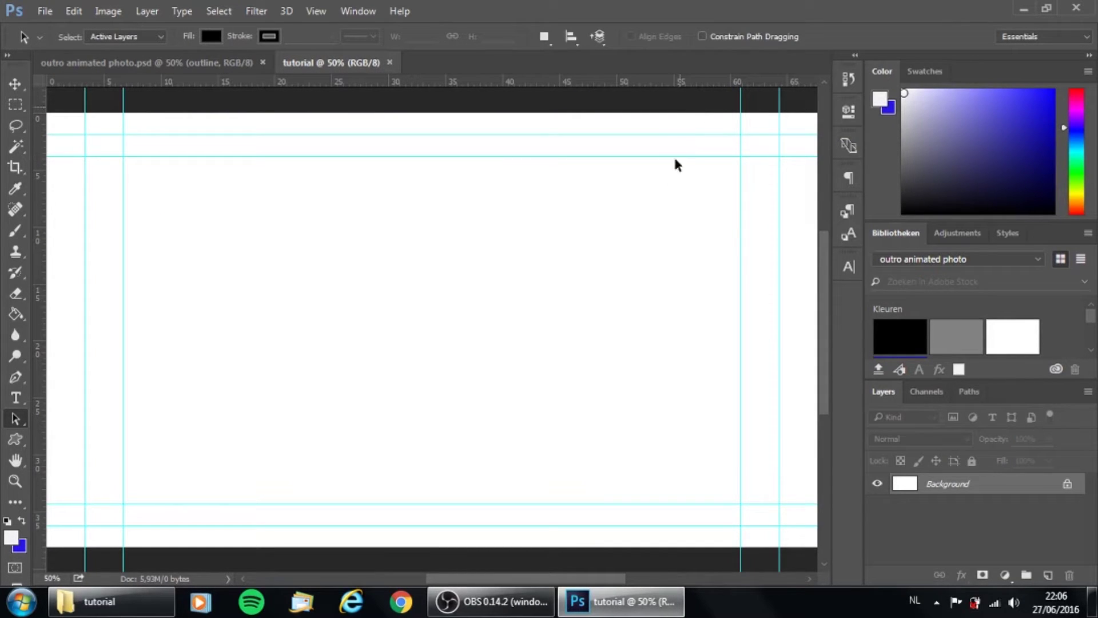
{"action": "left_click", "coordinate": [359, 12]}
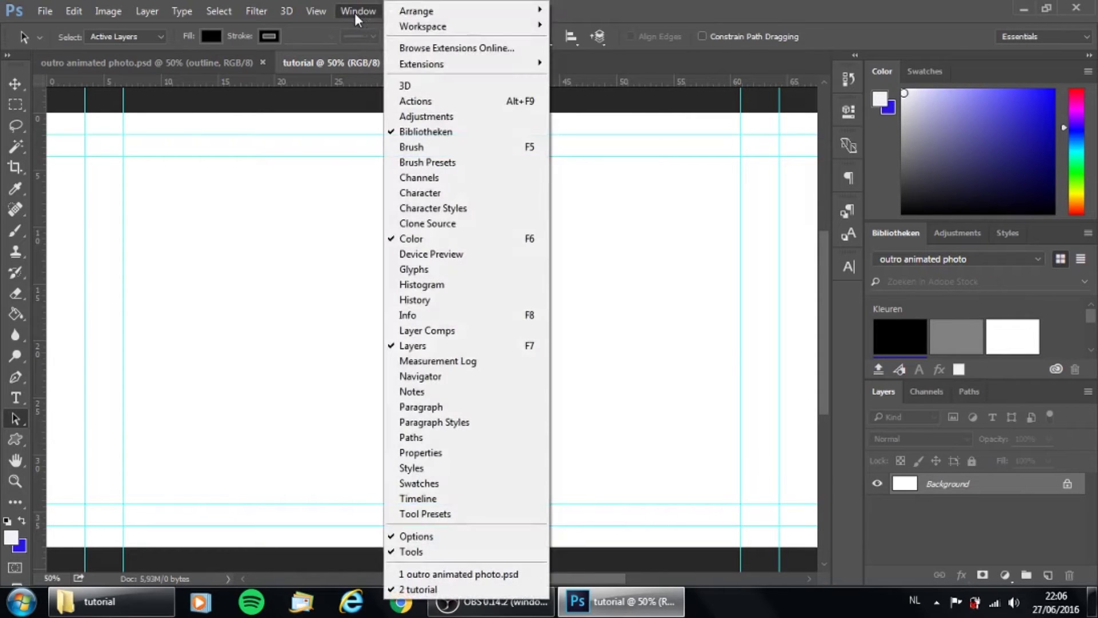
{"action": "left_click", "coordinate": [385, 439]}
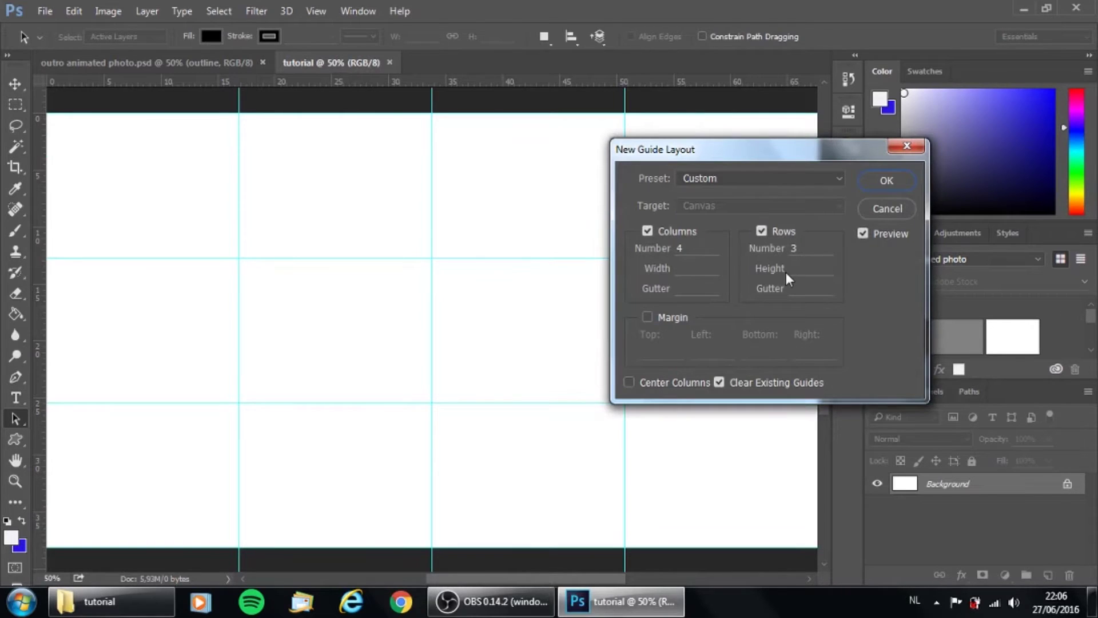
{"action": "left_click", "coordinate": [886, 181]}
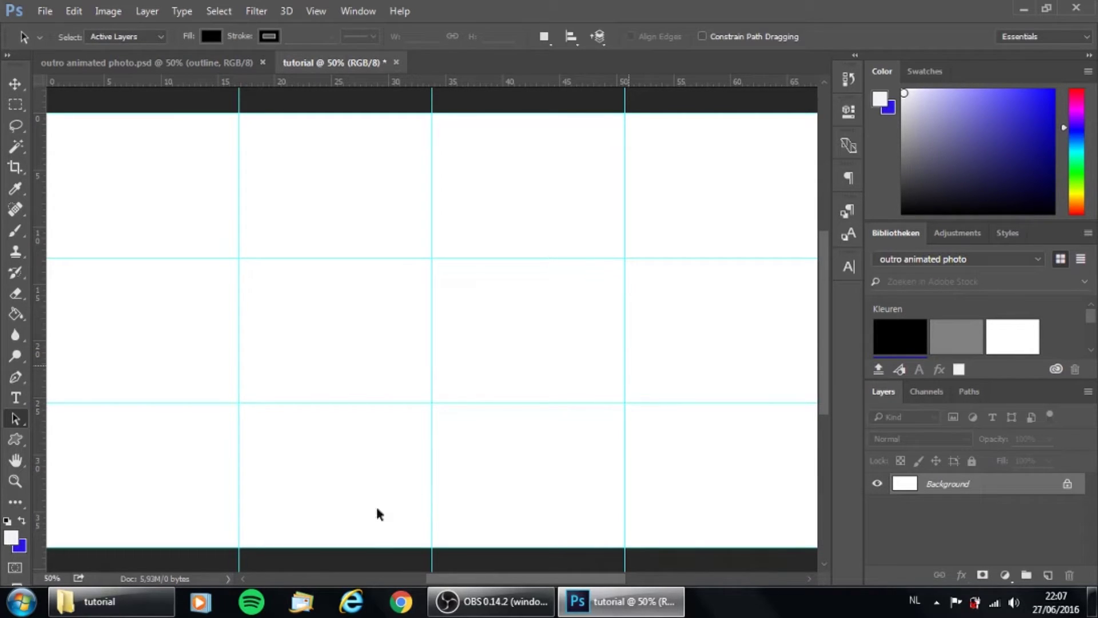
Step: Place the battlefield_4 image from the tutorial folder on the canvas with its blend mode set to Luminosity
{"action": "left_click", "coordinate": [94, 601]}
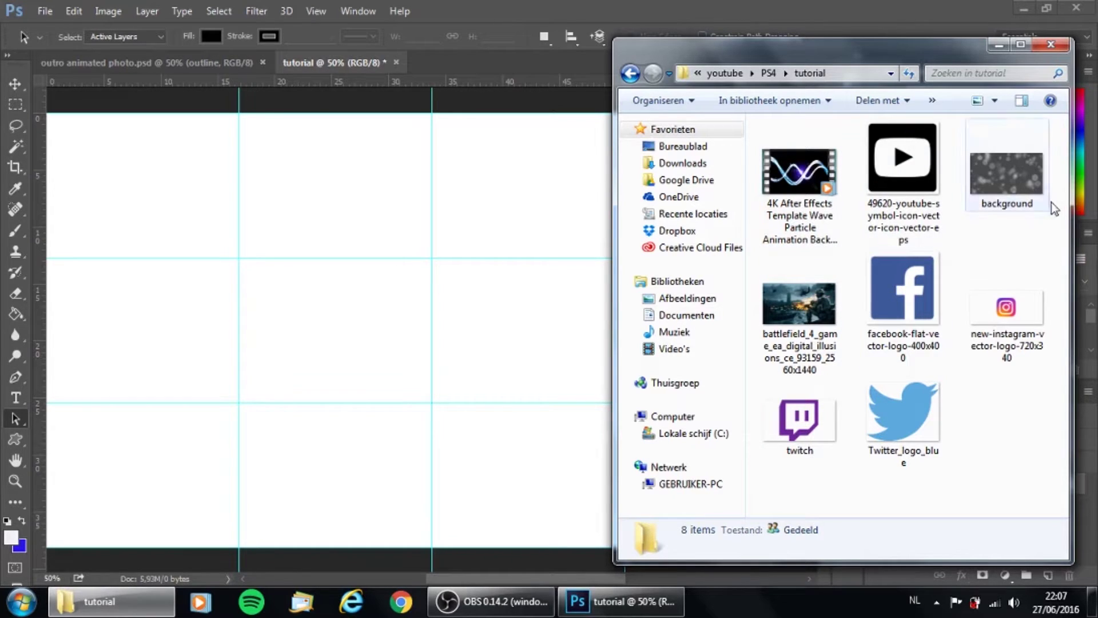
{"action": "left_click", "coordinate": [799, 308]}
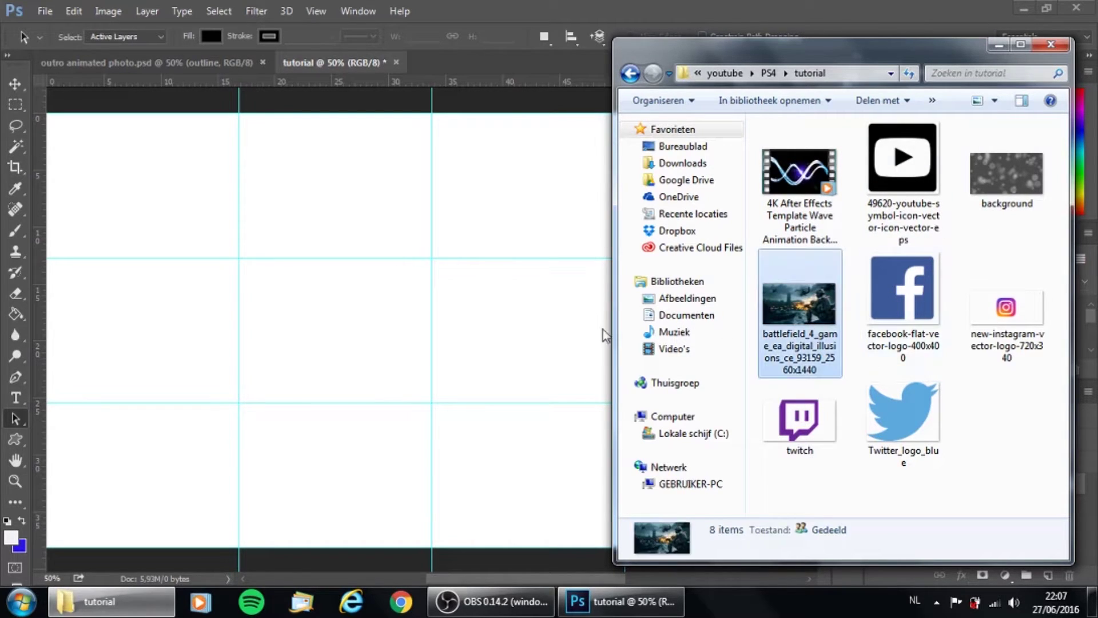
{"action": "left_click", "coordinate": [566, 333]}
{"action": "left_click_drag", "start_coordinate": [566, 333], "coordinate": [475, 332]}
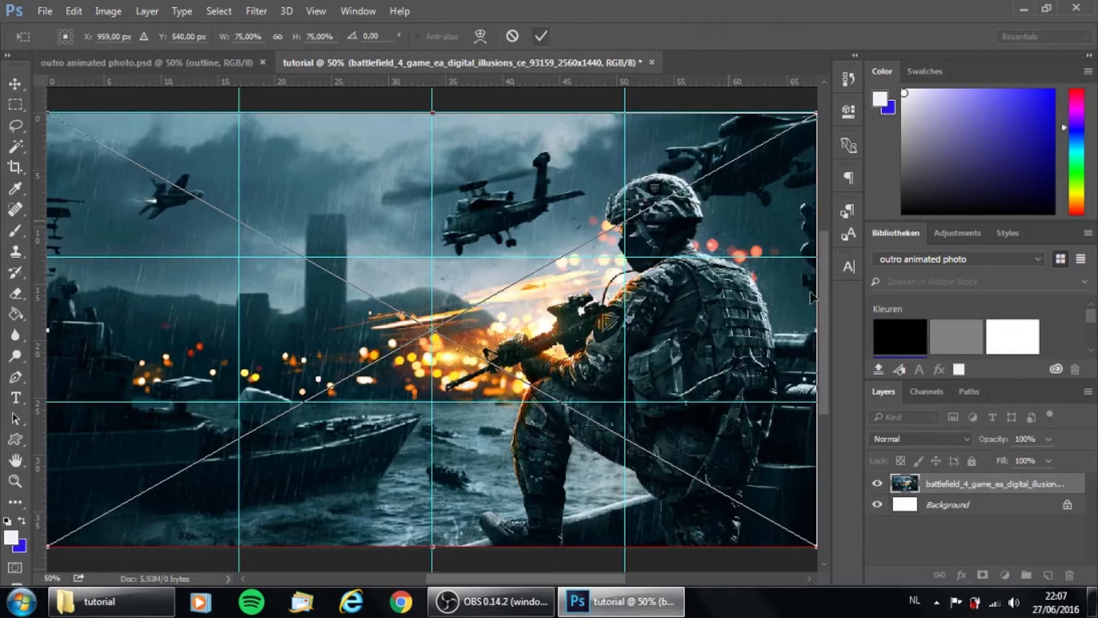
{"action": "left_click", "coordinate": [898, 441]}
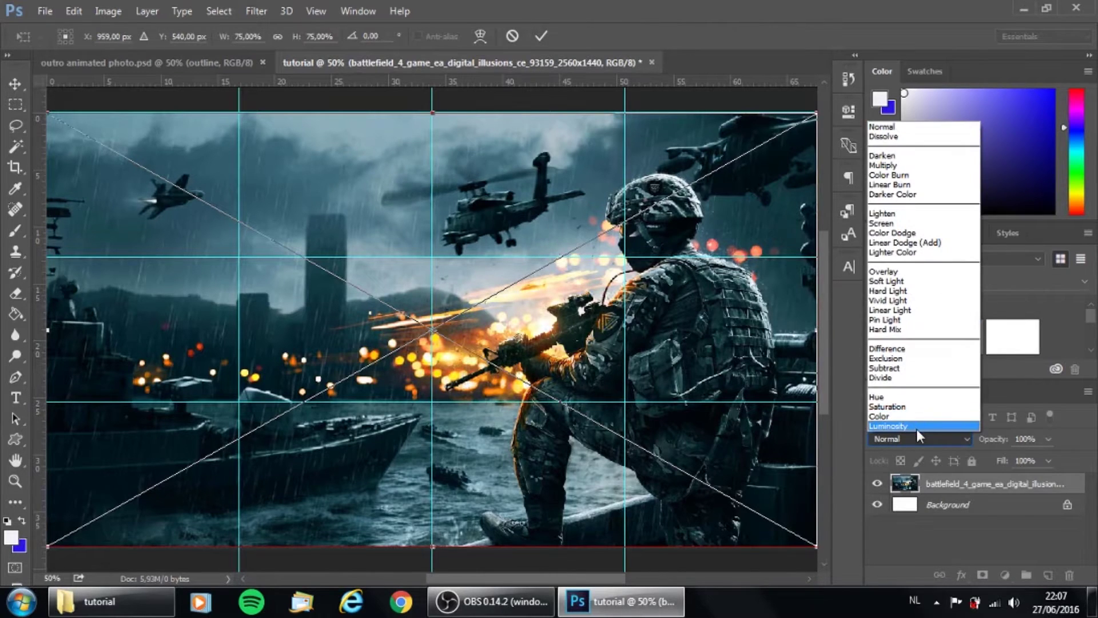
{"action": "key", "text": "Escape"}
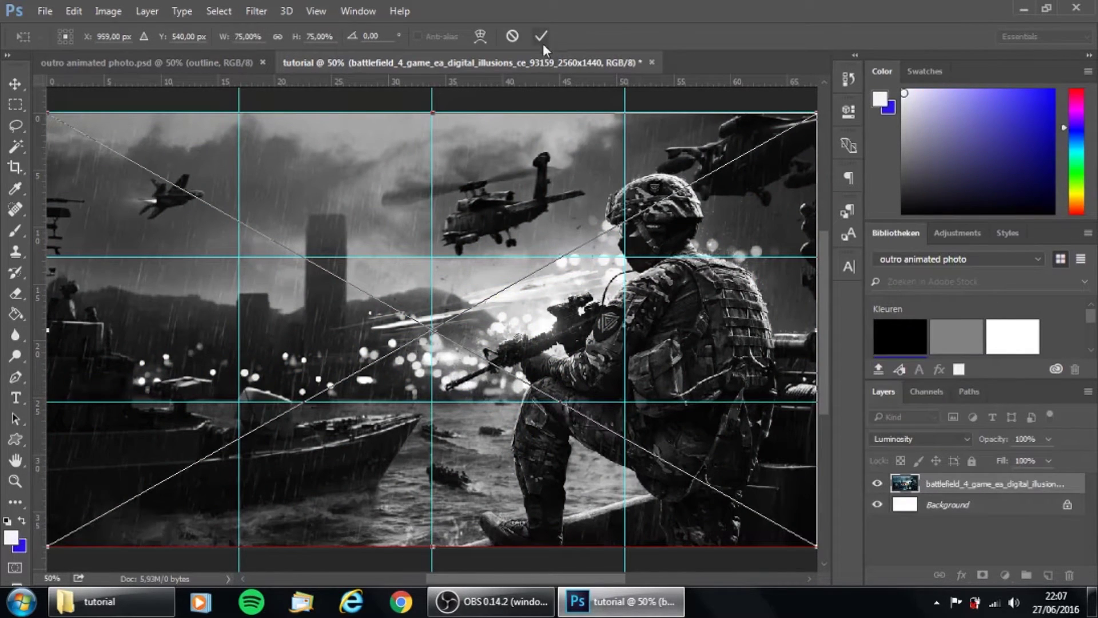
{"action": "left_click", "coordinate": [542, 38]}
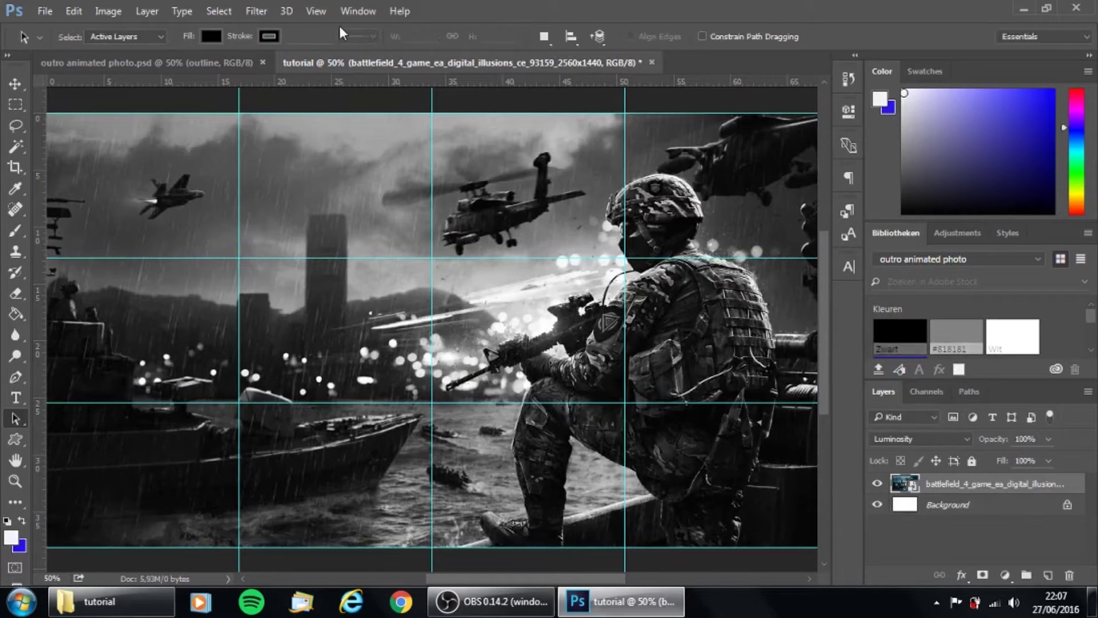
Step: Add a blue-filled layer at 21% opacity above the battlefield image
{"action": "left_click", "coordinate": [155, 11]}
{"action": "mouse_move", "coordinate": [326, 22]}
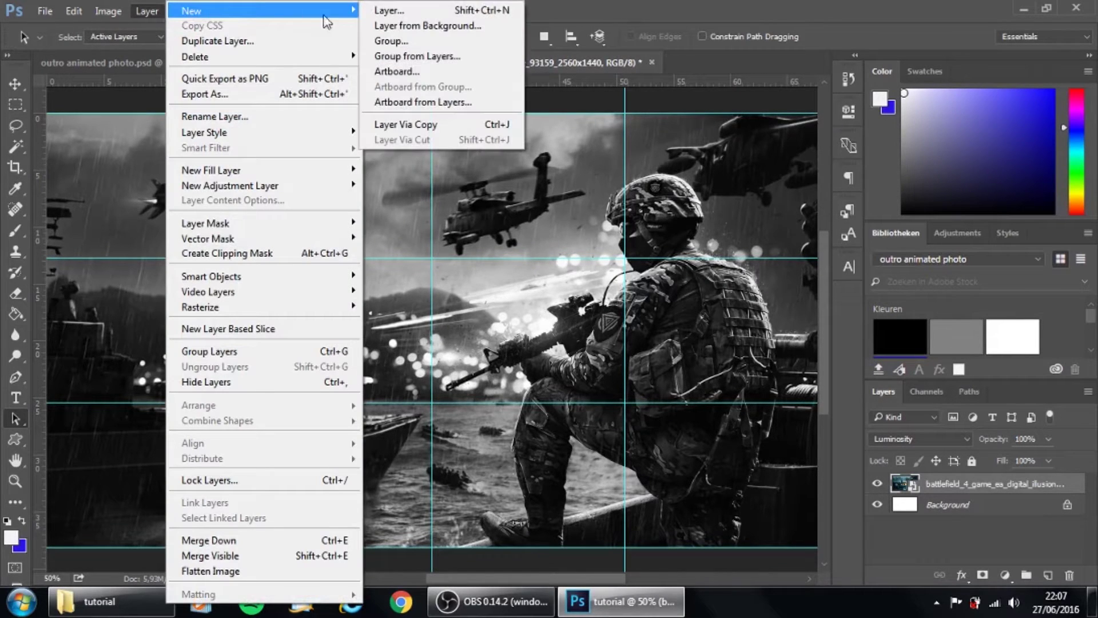
{"action": "left_click", "coordinate": [381, 10]}
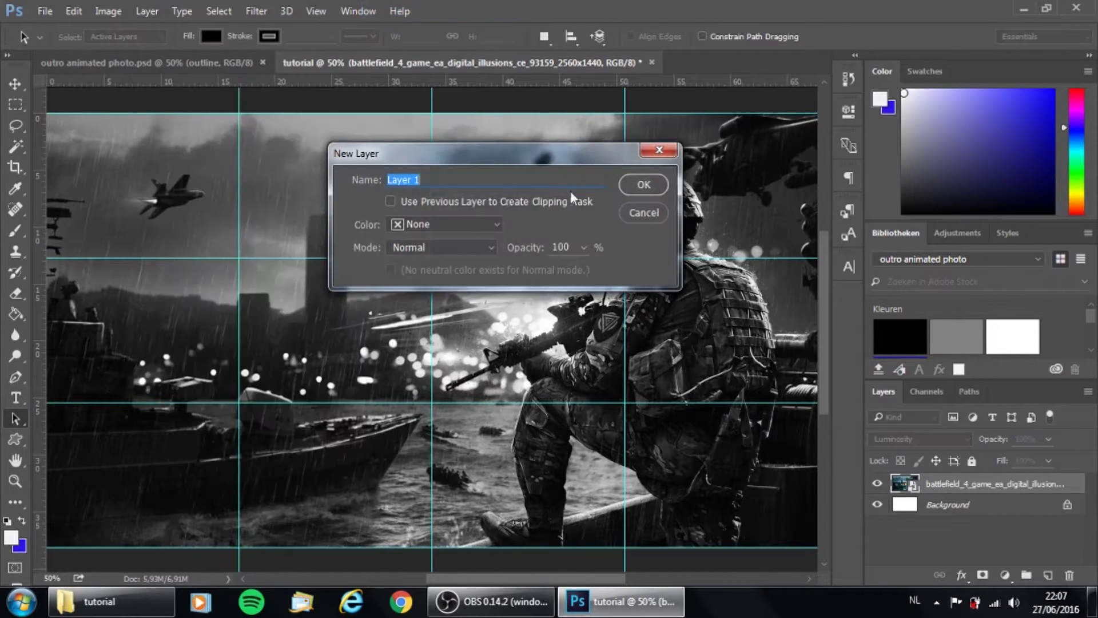
{"action": "left_click", "coordinate": [643, 186]}
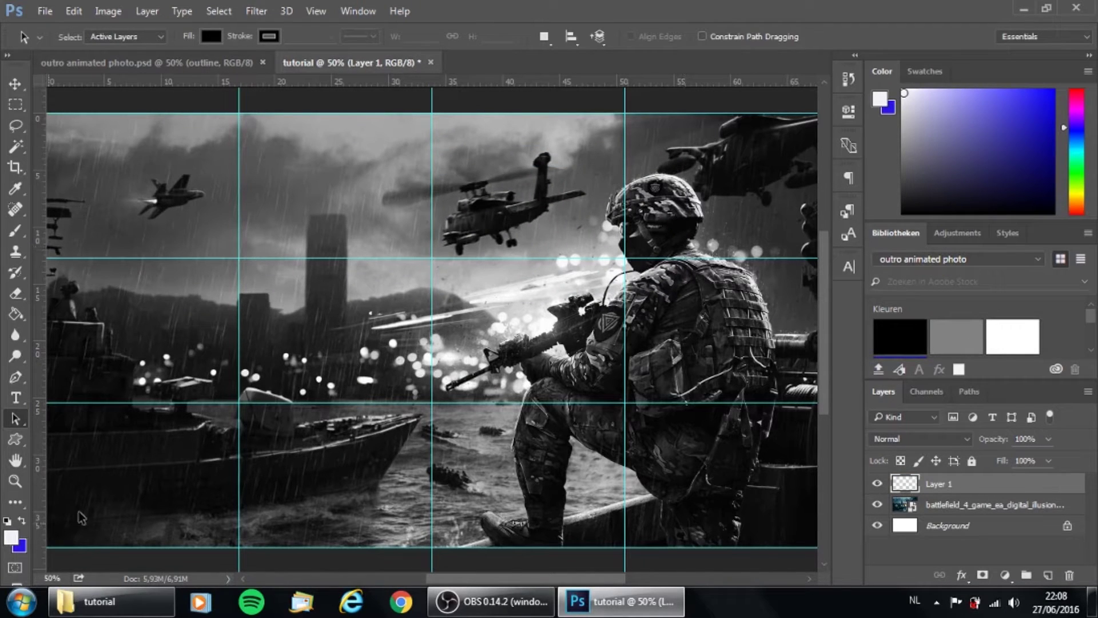
{"action": "left_click", "coordinate": [22, 523]}
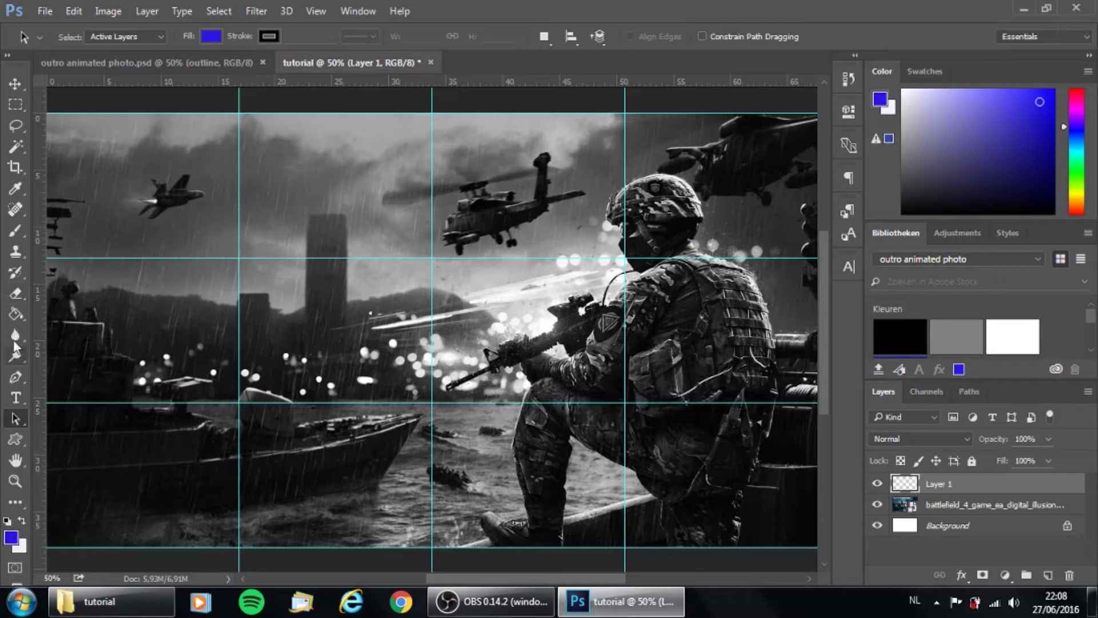
{"action": "left_click", "coordinate": [15, 314]}
{"action": "left_click", "coordinate": [666, 436]}
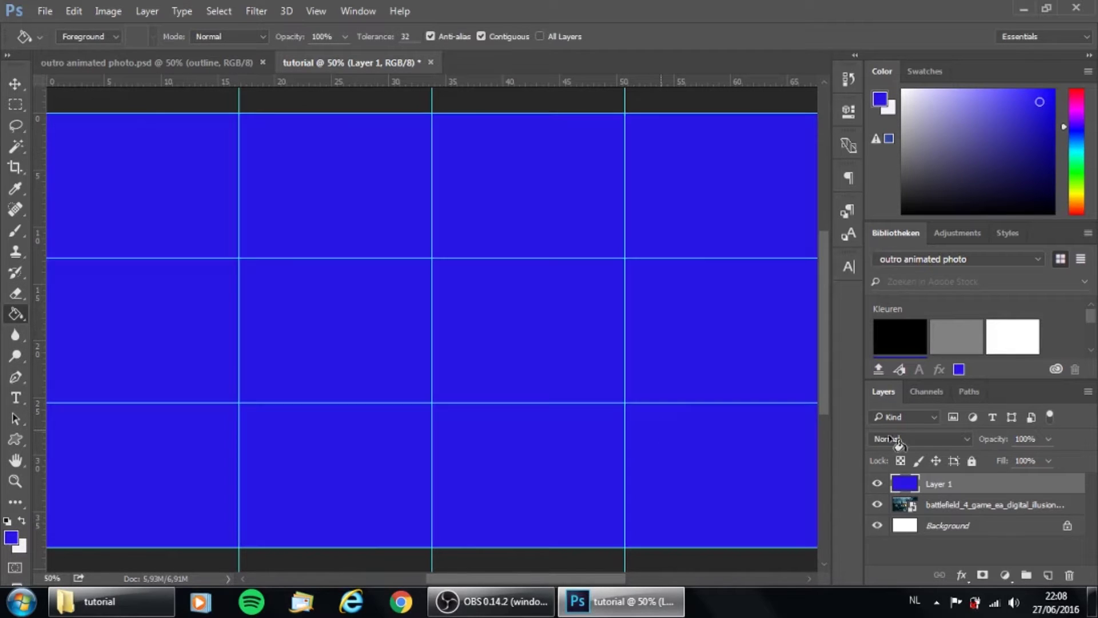
{"action": "left_click_drag", "start_coordinate": [1029, 446], "coordinate": [982, 445]}
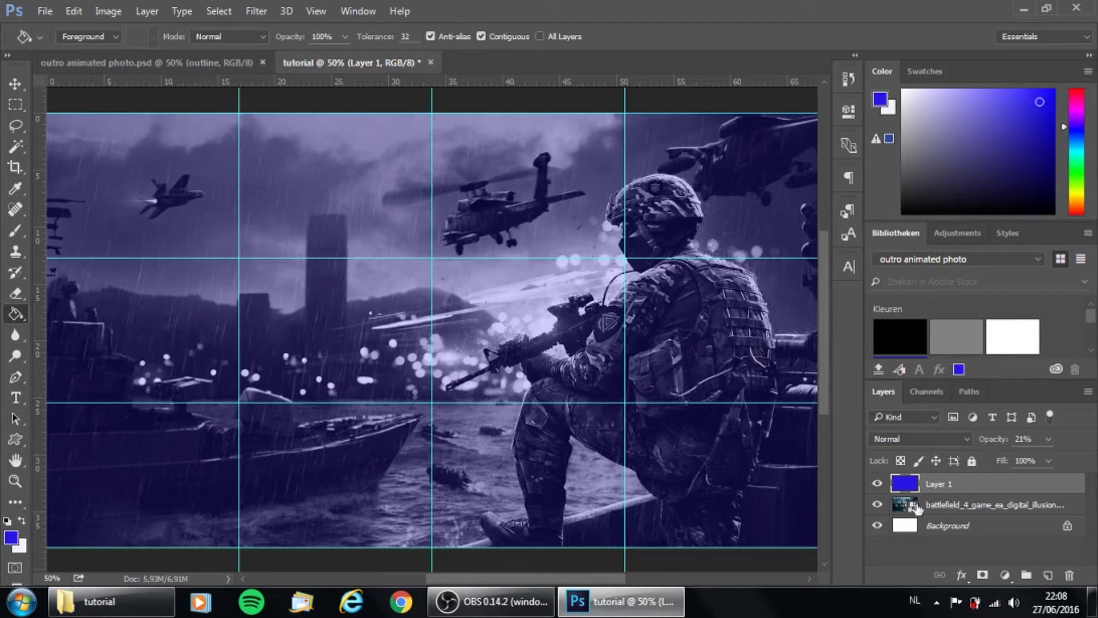
Step: Delete the battlefield image layer and the blue Layer 1
{"action": "left_click", "coordinate": [960, 511]}
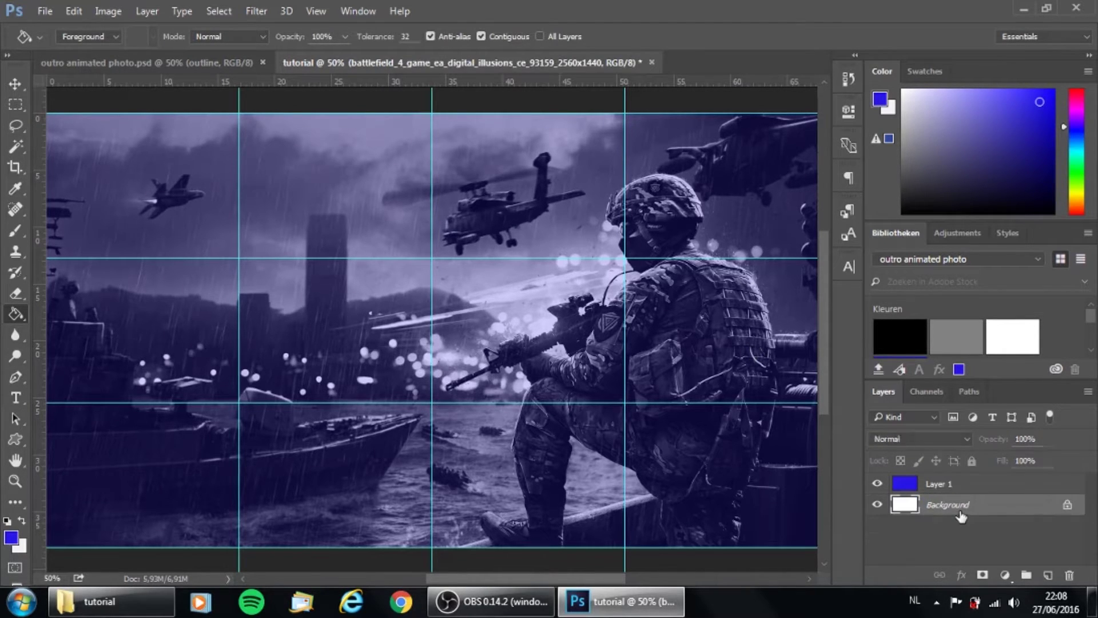
{"action": "key", "text": "Delete"}
{"action": "left_click", "coordinate": [952, 492]}
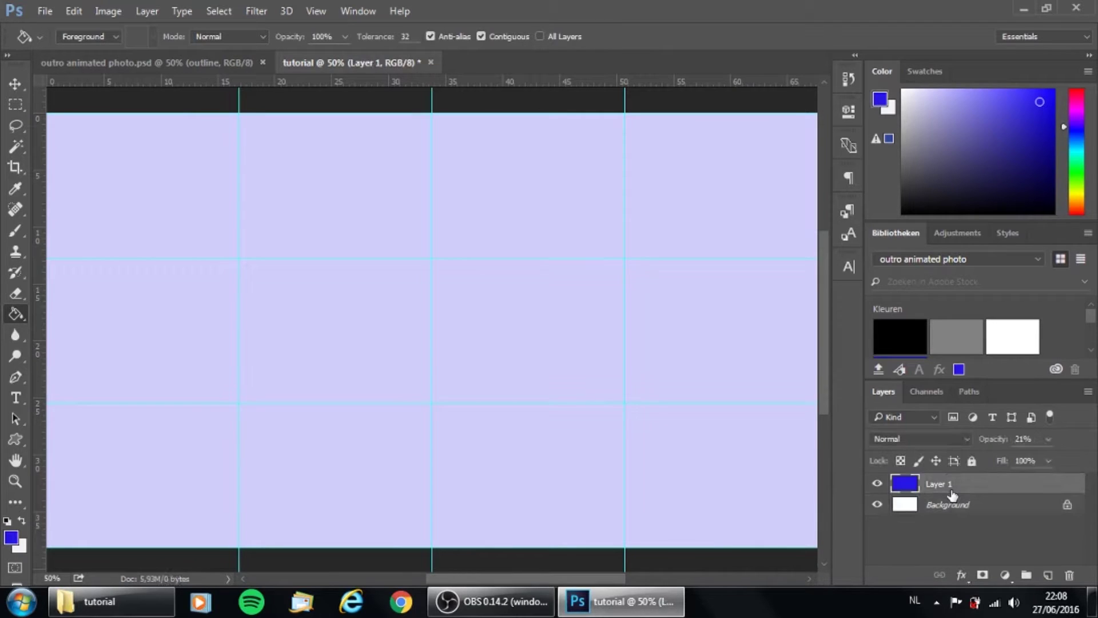
{"action": "key", "text": "Delete"}
Step: Place the background PNG from the tutorial folder so that it covers the whole canvas
{"action": "left_click", "coordinate": [111, 602]}
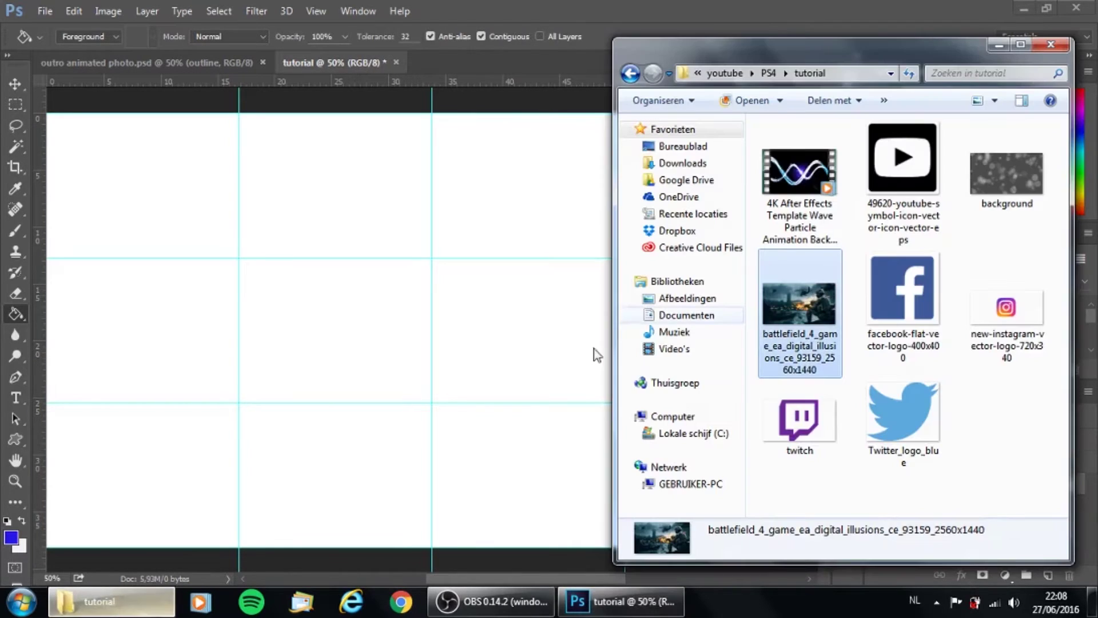
{"action": "left_click", "coordinate": [1011, 179]}
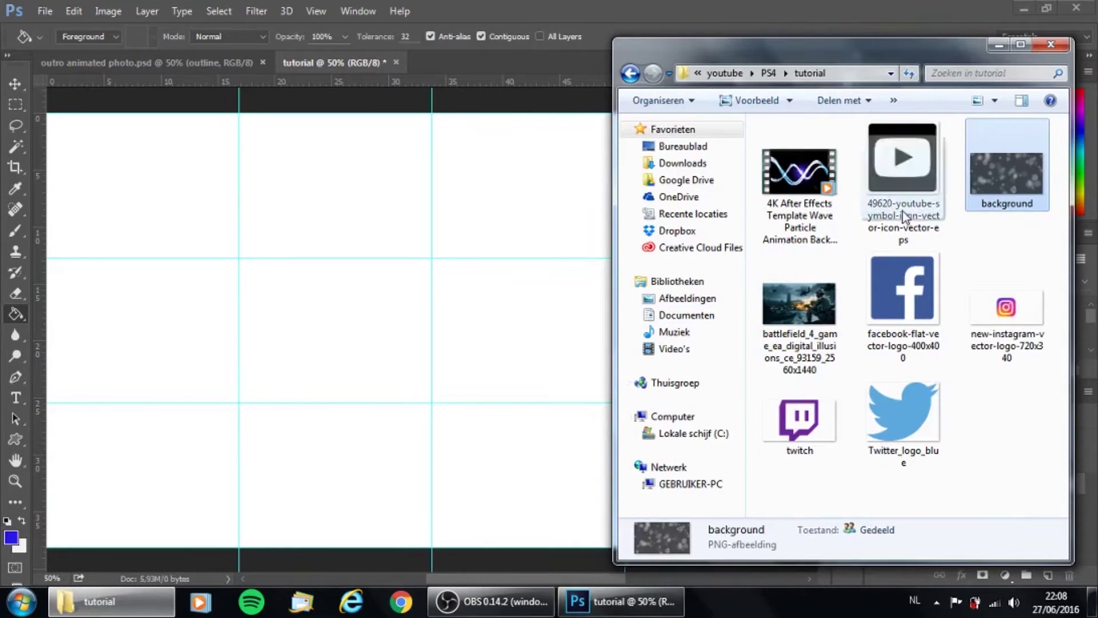
{"action": "left_click_drag", "start_coordinate": [1012, 177], "coordinate": [567, 378]}
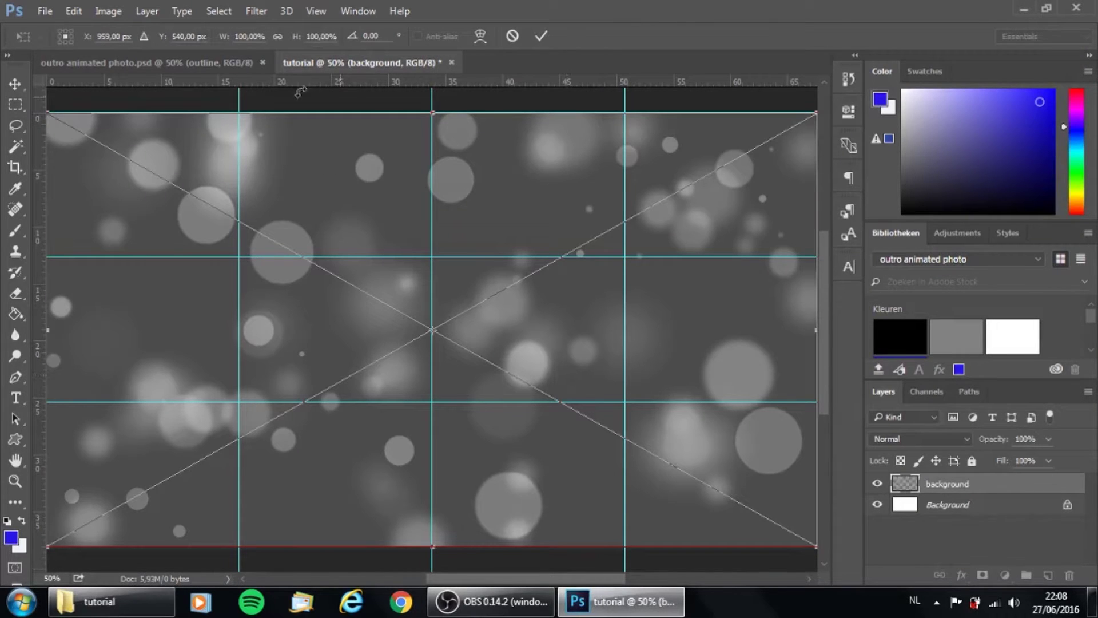
{"action": "left_click", "coordinate": [539, 38]}
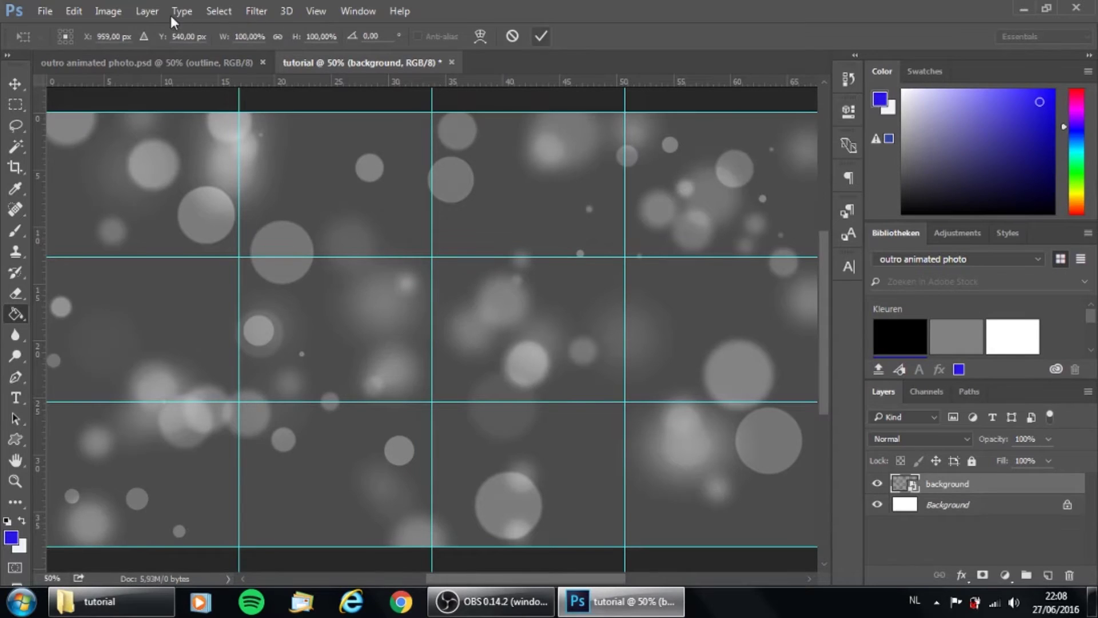
Step: Add a new empty layer above the placed background image
{"action": "left_click", "coordinate": [147, 12]}
{"action": "mouse_move", "coordinate": [229, 11]}
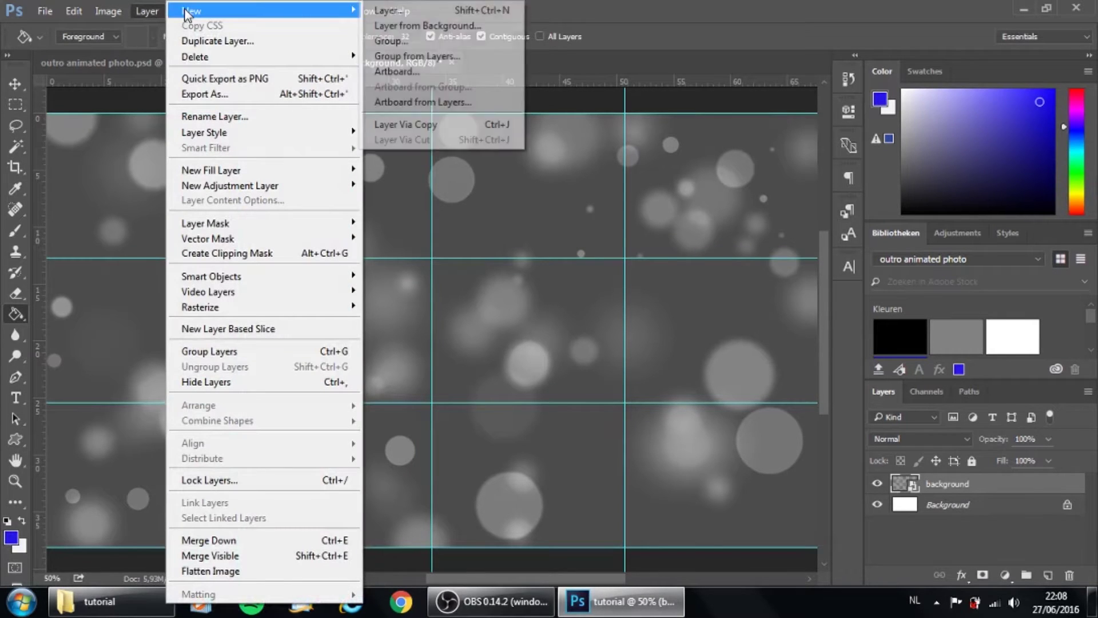
{"action": "left_click", "coordinate": [391, 14]}
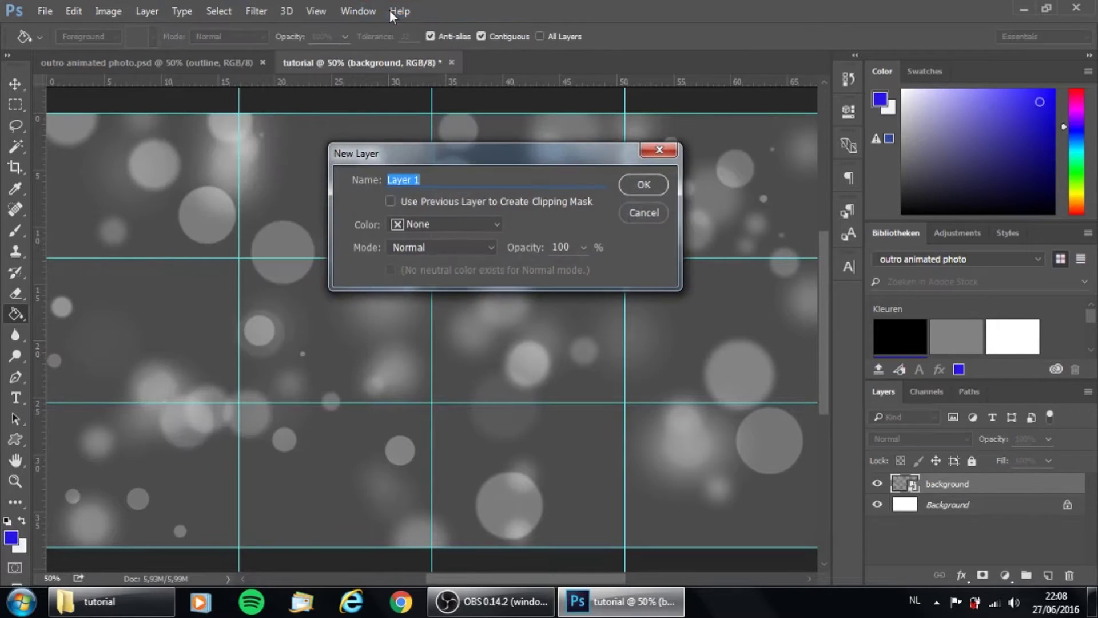
{"action": "left_click", "coordinate": [654, 194]}
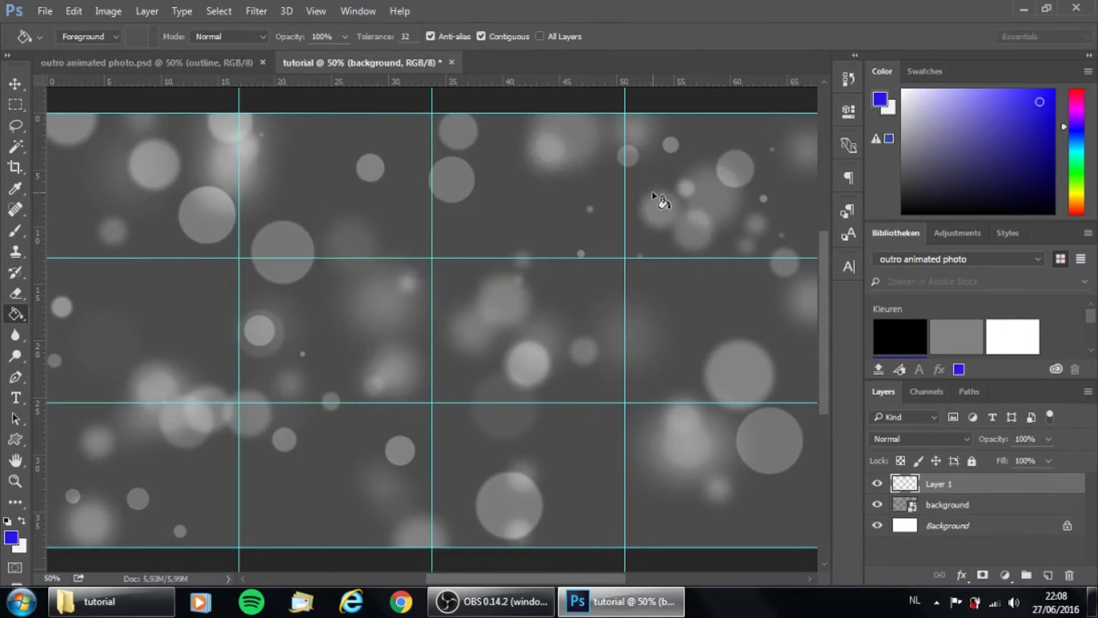
Step: Sample the dark blue-grey of a bokeh circle in the outro animated photo document as the foreground colour
{"action": "left_click", "coordinate": [160, 63]}
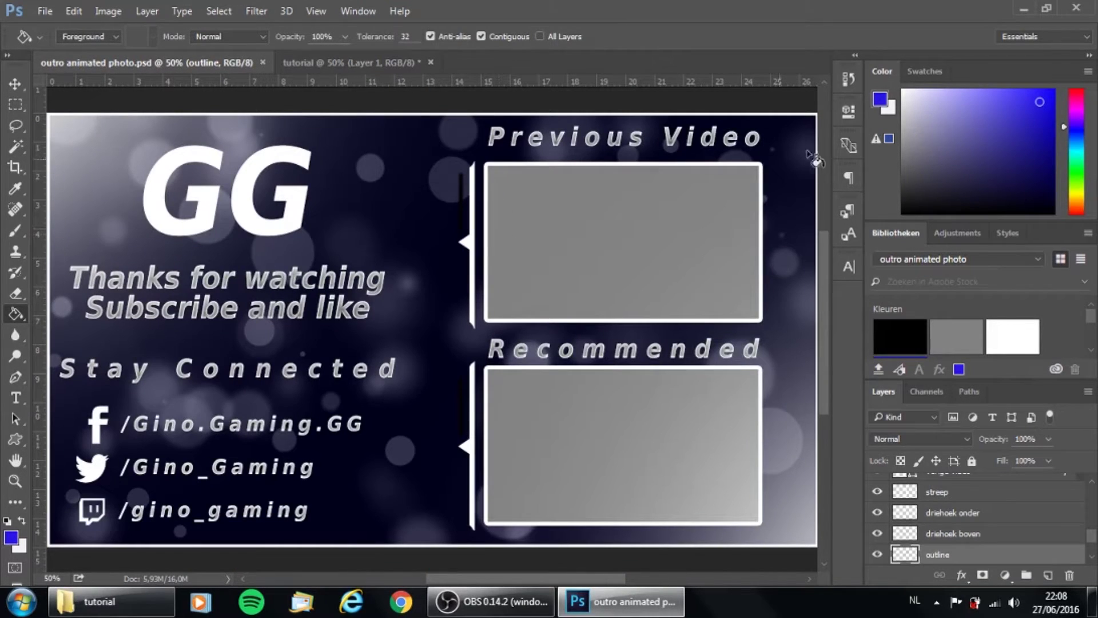
{"action": "left_click", "coordinate": [15, 179]}
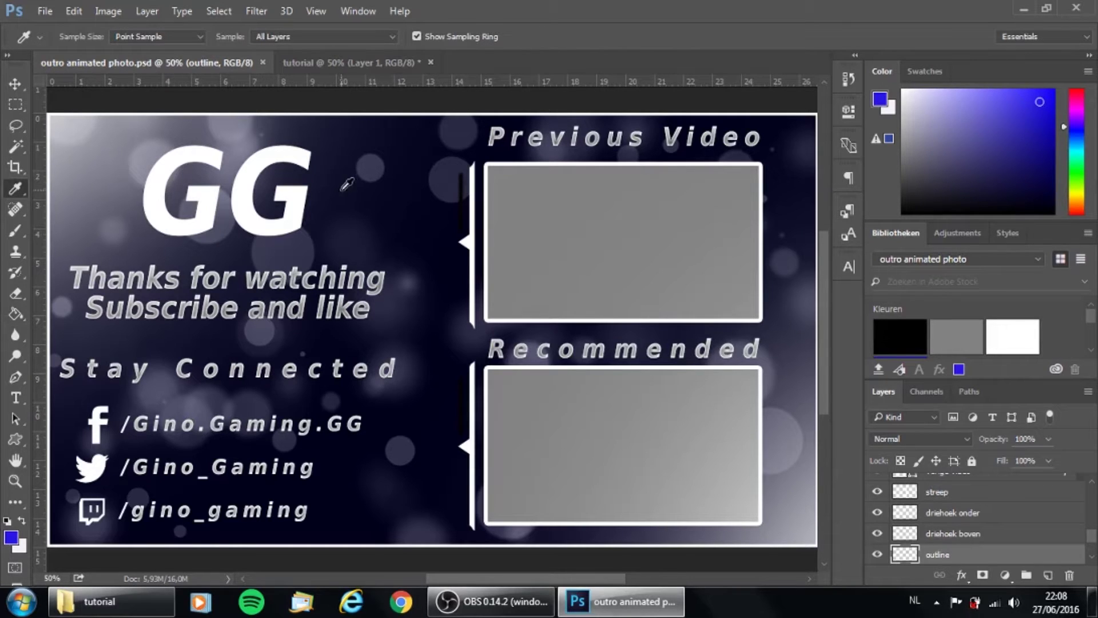
{"action": "left_click", "coordinate": [408, 207]}
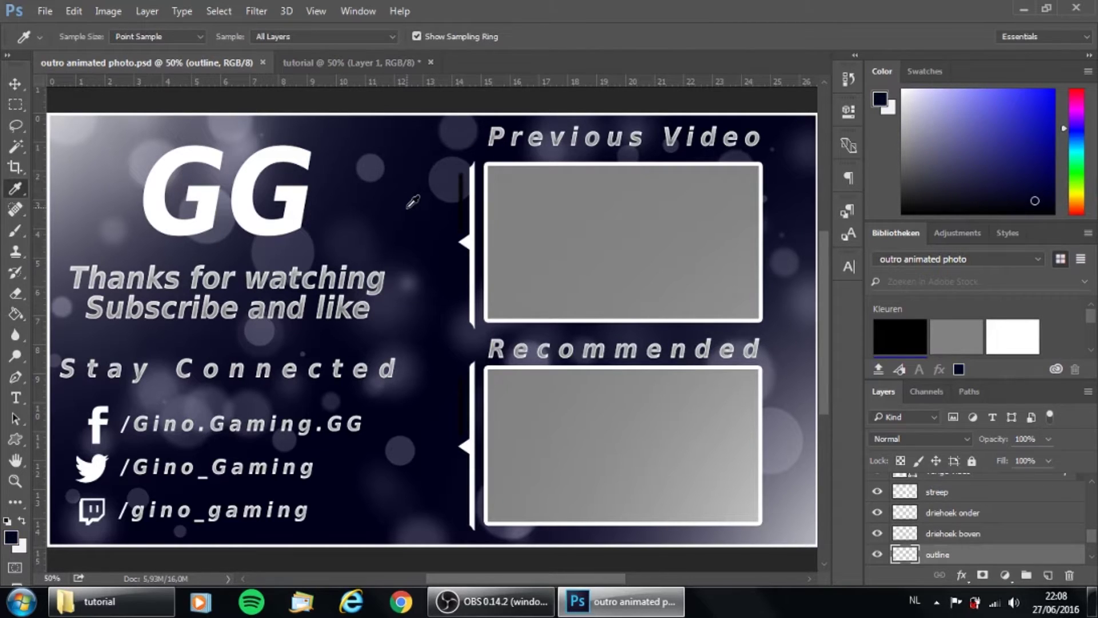
{"action": "left_click", "coordinate": [446, 181]}
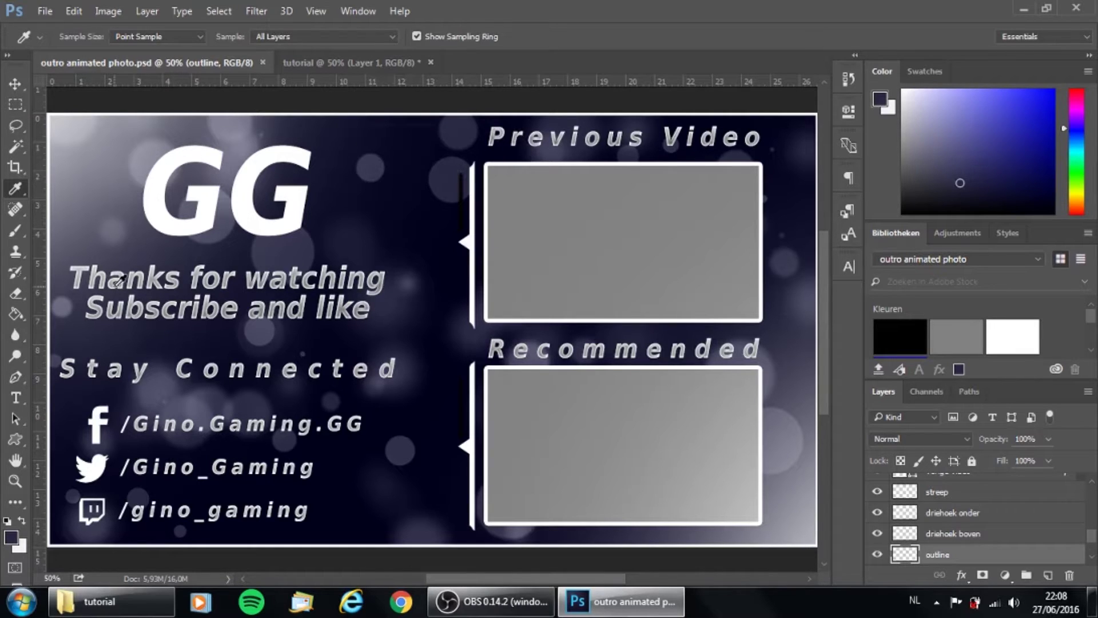
{"action": "left_click", "coordinate": [394, 446]}
Step: Fill Layer 1 of the tutorial document with the sampled blue-grey and set the layer's opacity to 61%
{"action": "left_click", "coordinate": [310, 63]}
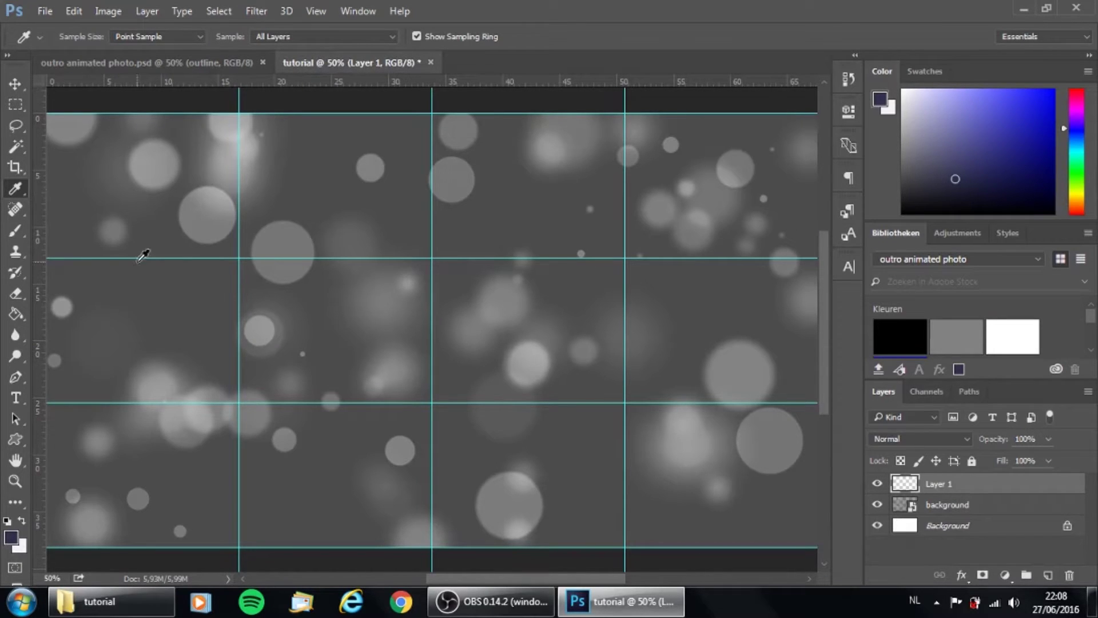
{"action": "left_click", "coordinate": [15, 315]}
{"action": "left_click", "coordinate": [273, 283]}
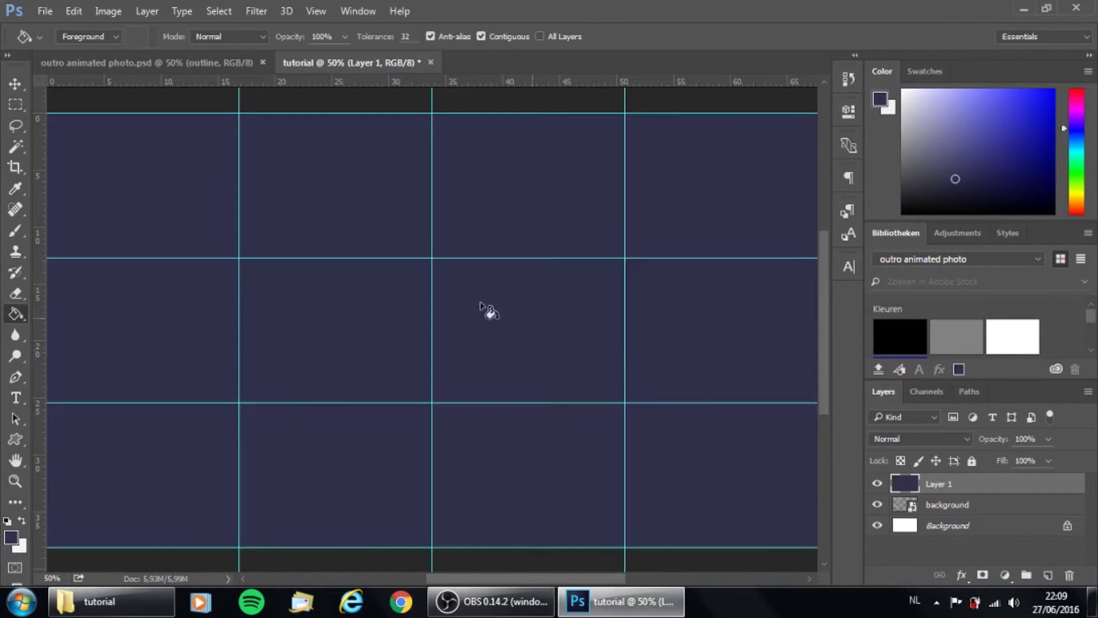
{"action": "mouse_move", "coordinate": [995, 444]}
{"action": "left_mouse_down"}
{"action": "mouse_move", "coordinate": [971, 441]}
{"action": "mouse_move", "coordinate": [989, 440]}
{"action": "left_mouse_up"}
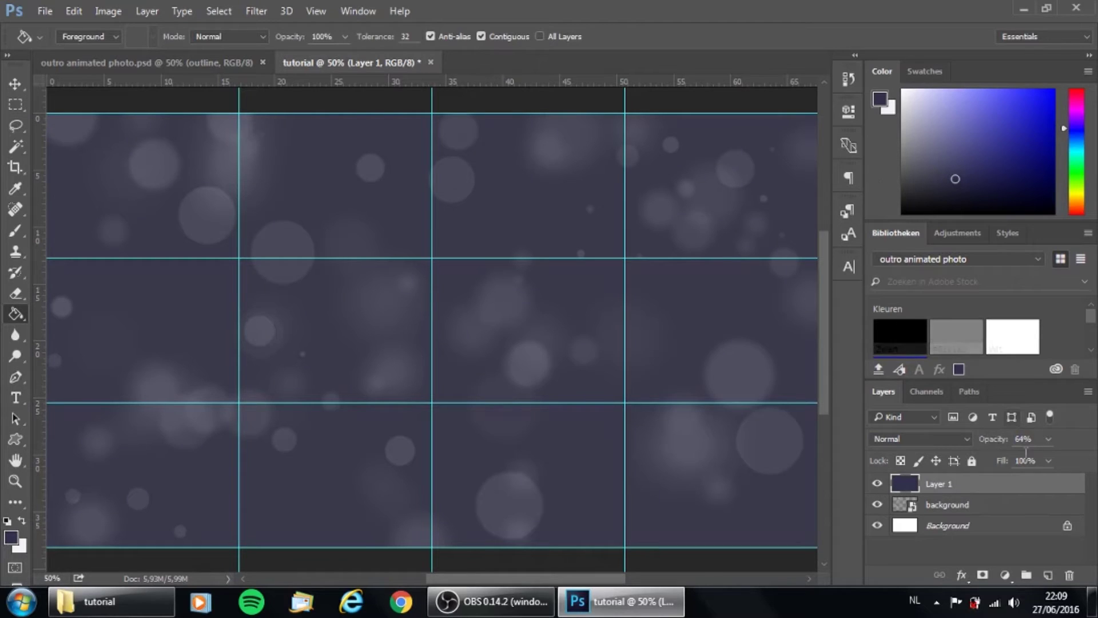
{"action": "left_click_drag", "start_coordinate": [1000, 444], "coordinate": [999, 443]}
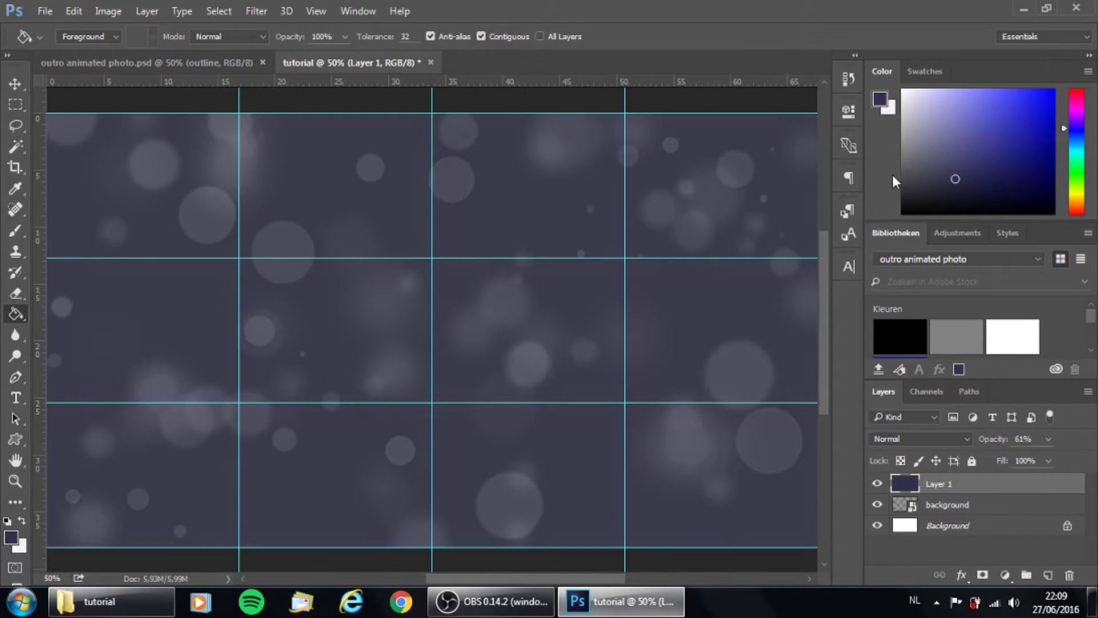
Step: Make the foreground colour a more saturated dark blue and refill Layer 1 with it
{"action": "left_click_drag", "start_coordinate": [989, 180], "coordinate": [1012, 183]}
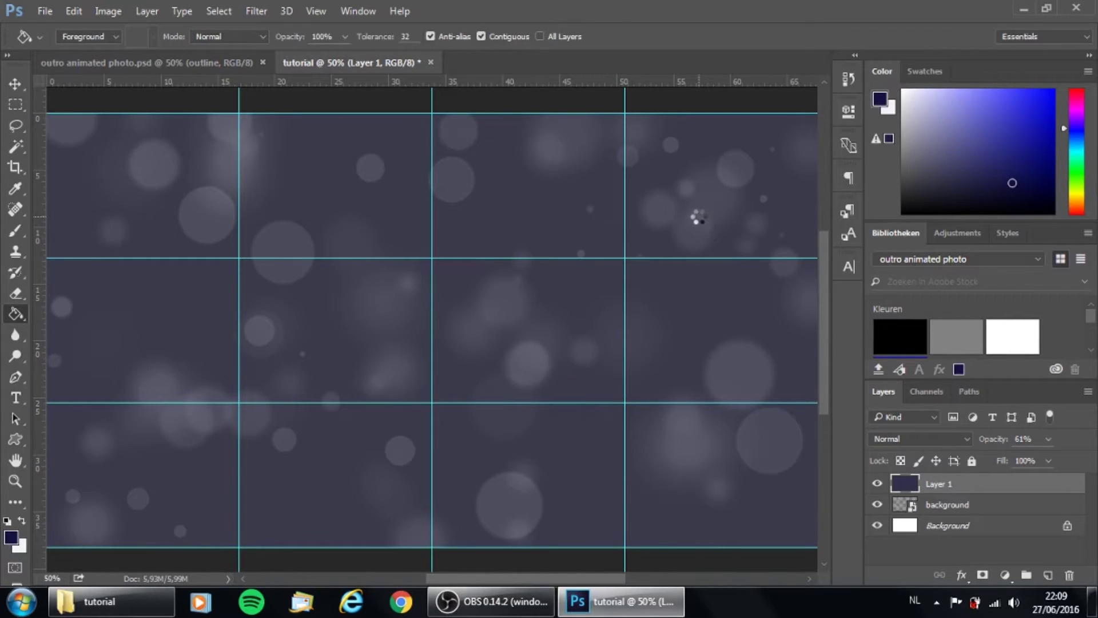
{"action": "left_click", "coordinate": [699, 219]}
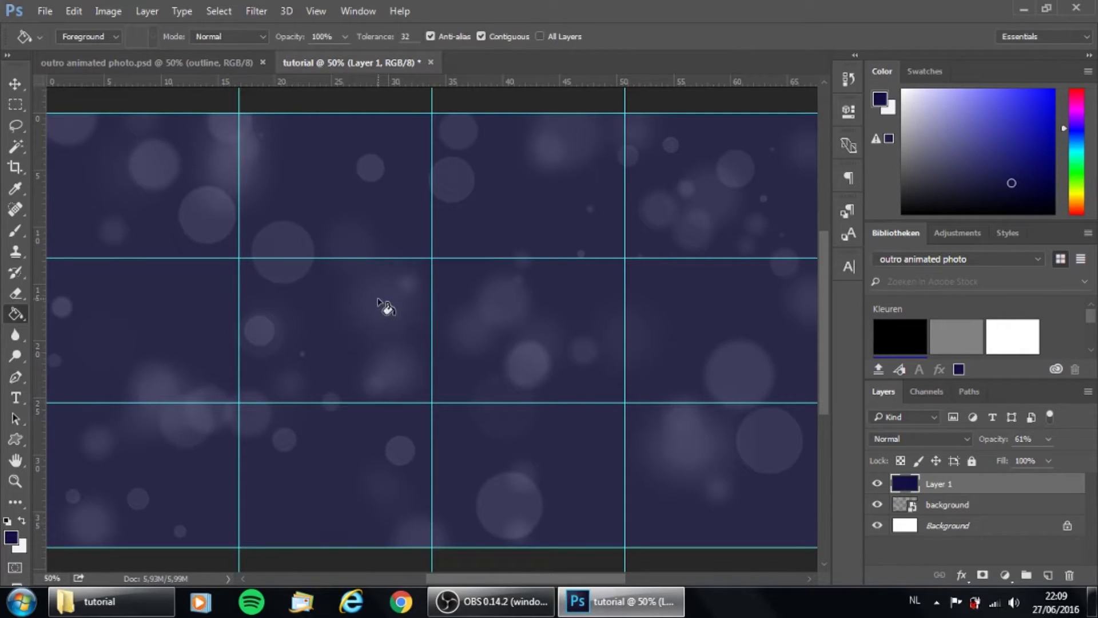
Step: Draw a rectangle shape of about 662 × 372 px, constrained to 1920:1080 proportions, in the upper-right part of the canvas
{"action": "left_click", "coordinate": [16, 438]}
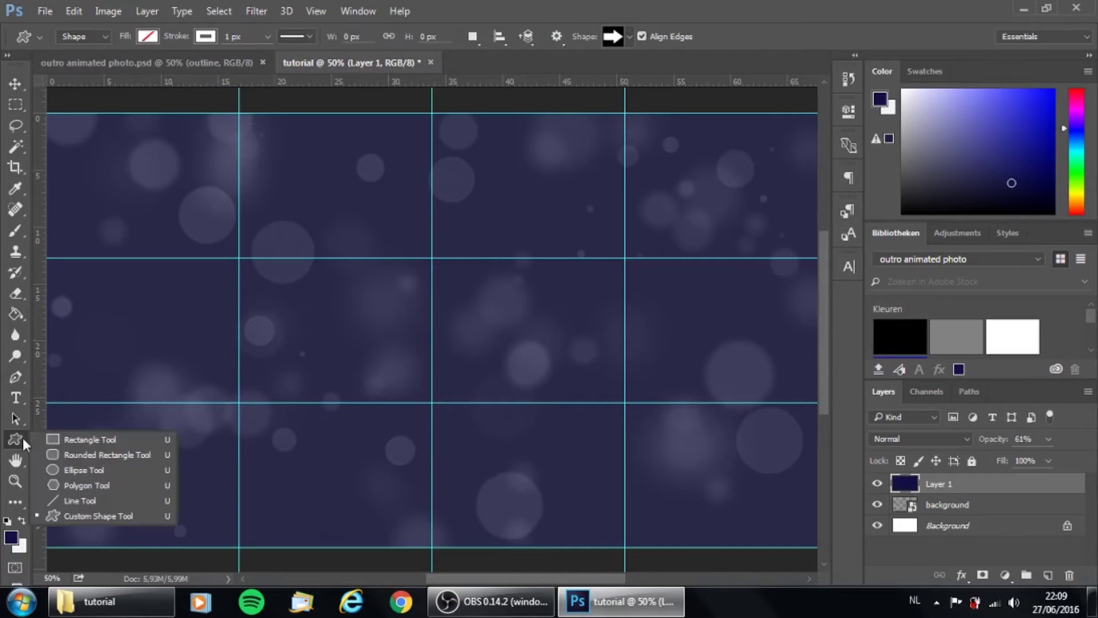
{"action": "left_click", "coordinate": [64, 440]}
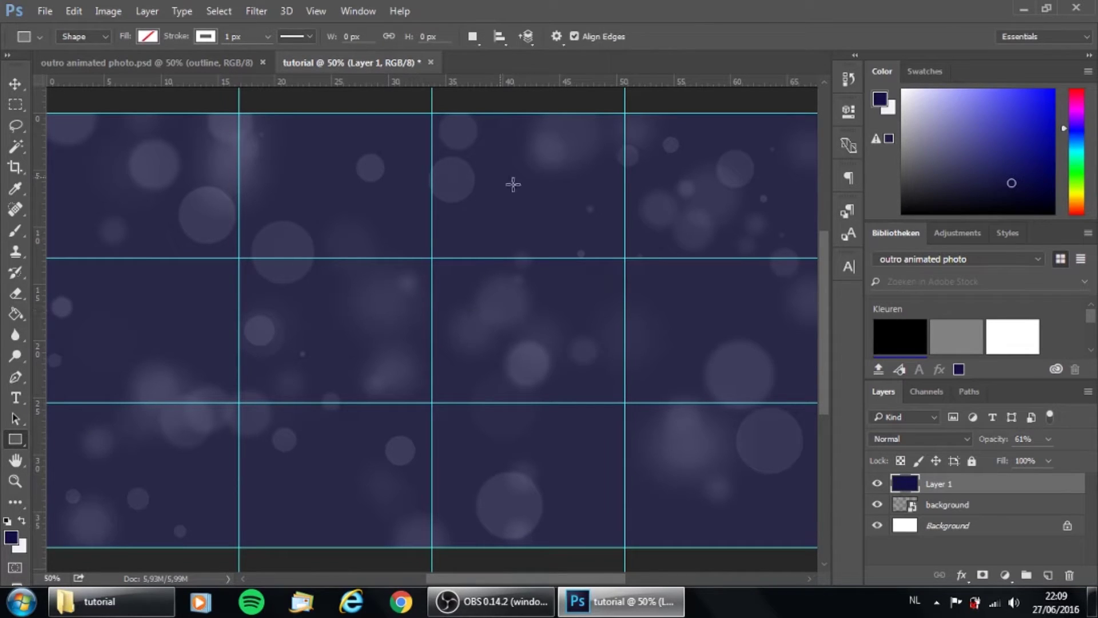
{"action": "left_click", "coordinate": [557, 37]}
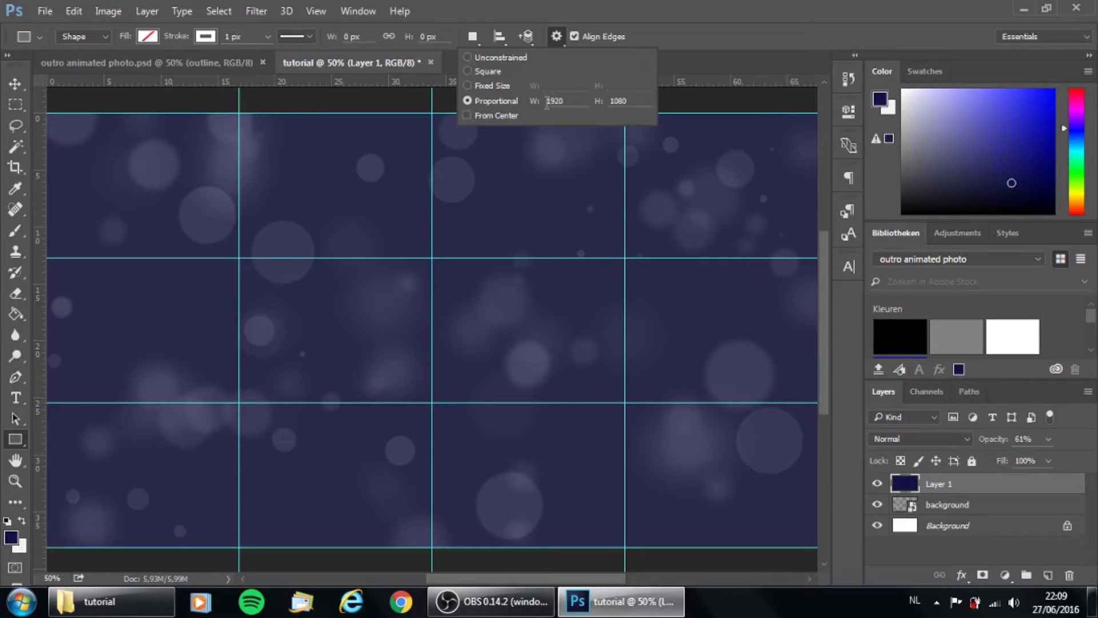
{"action": "left_click", "coordinate": [561, 44]}
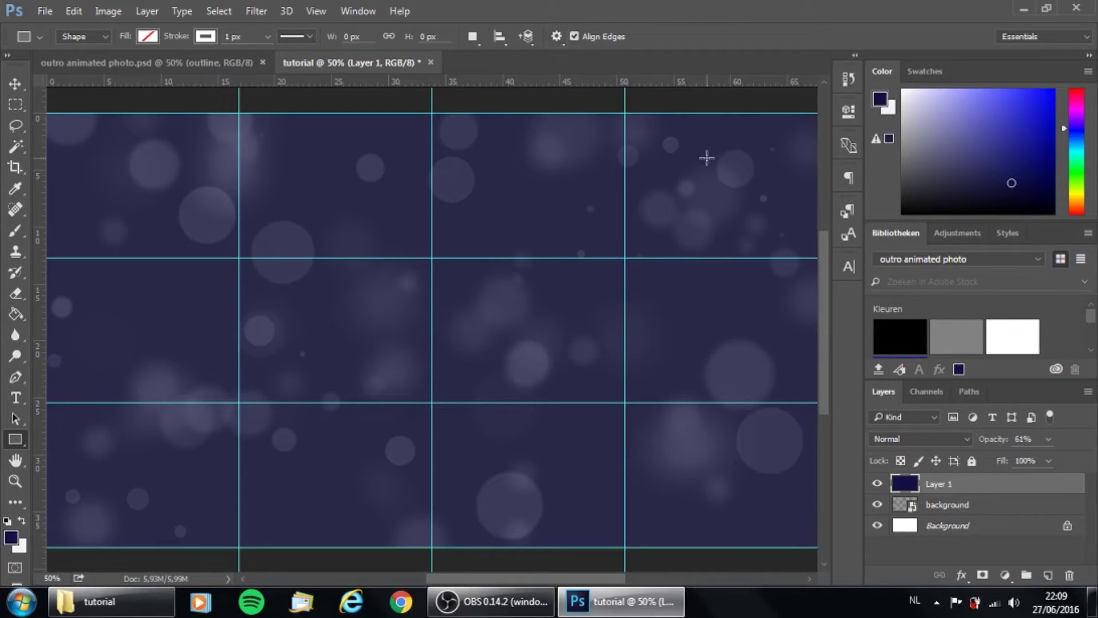
{"action": "left_click_drag", "start_coordinate": [721, 147], "coordinate": [456, 383]}
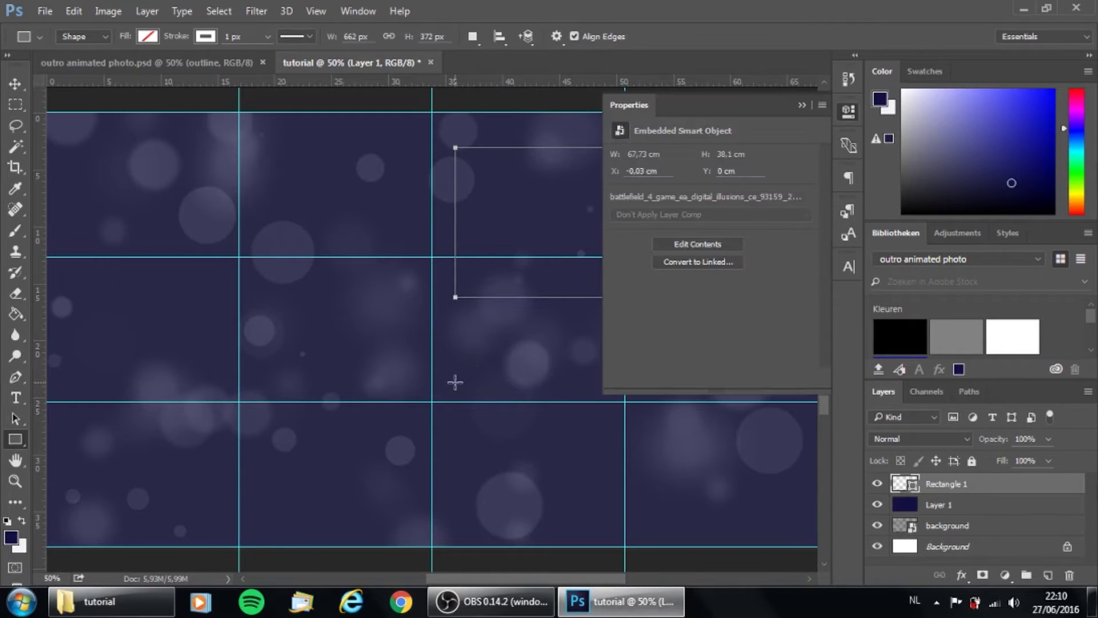
Step: Fill the rectangle with white and move it so its centre sits where the rightmost vertical and upper horizontal inner guides cross
{"action": "left_click", "coordinate": [619, 204]}
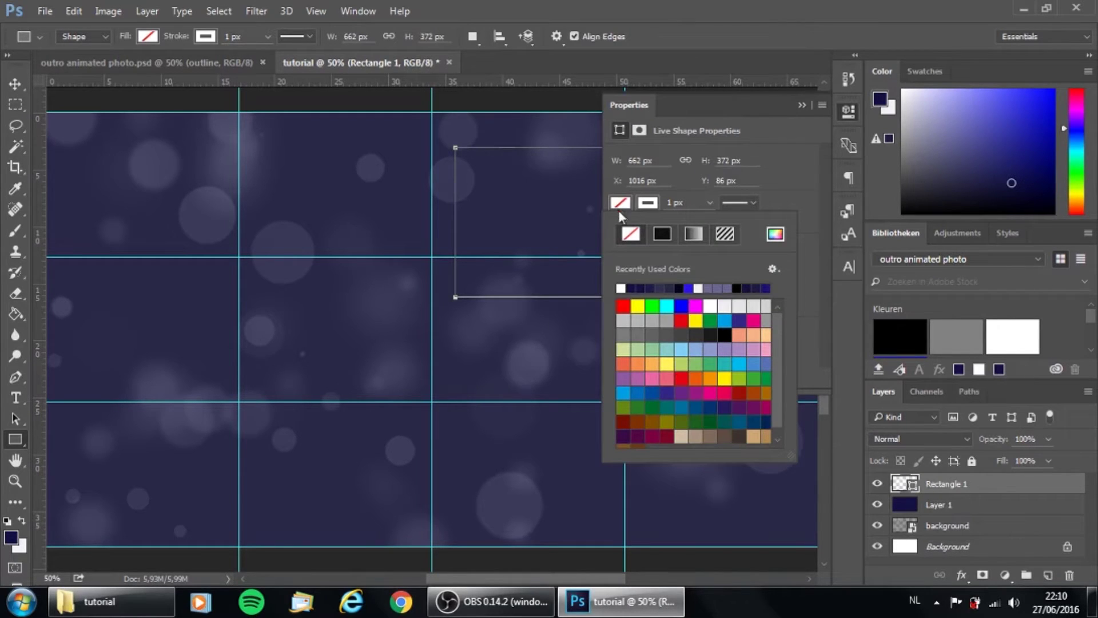
{"action": "left_click", "coordinate": [622, 288]}
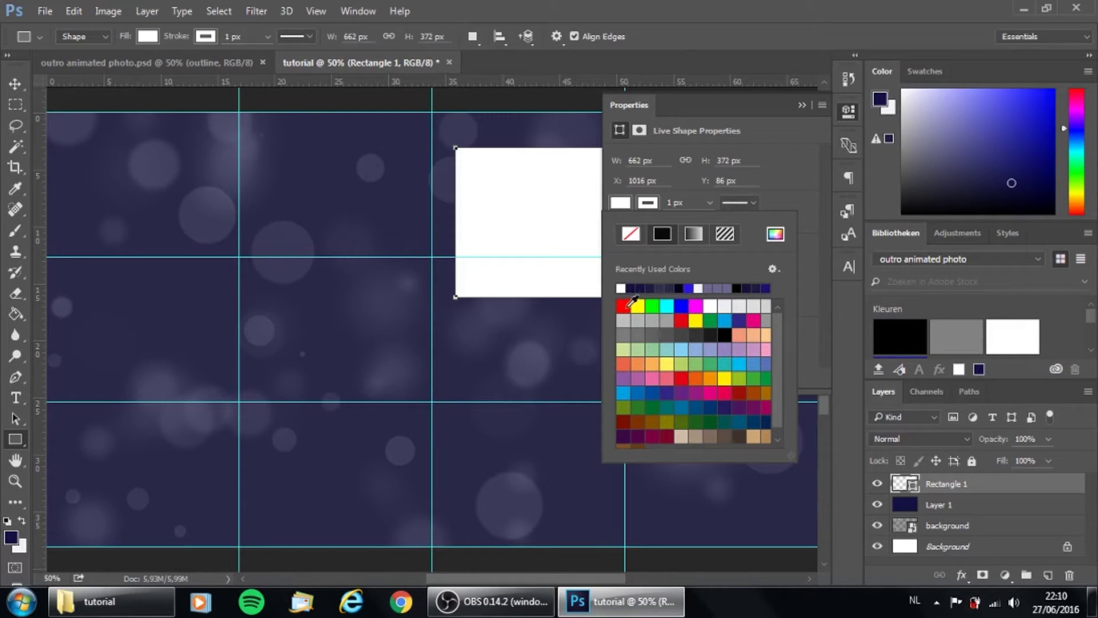
{"action": "left_click", "coordinate": [849, 111]}
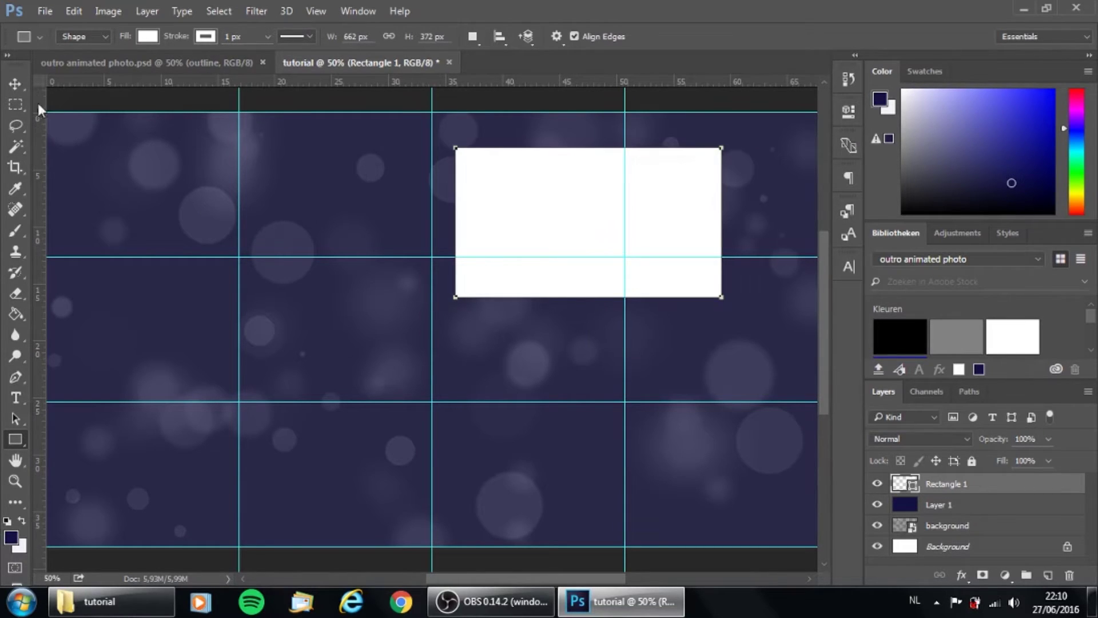
{"action": "left_click", "coordinate": [21, 80]}
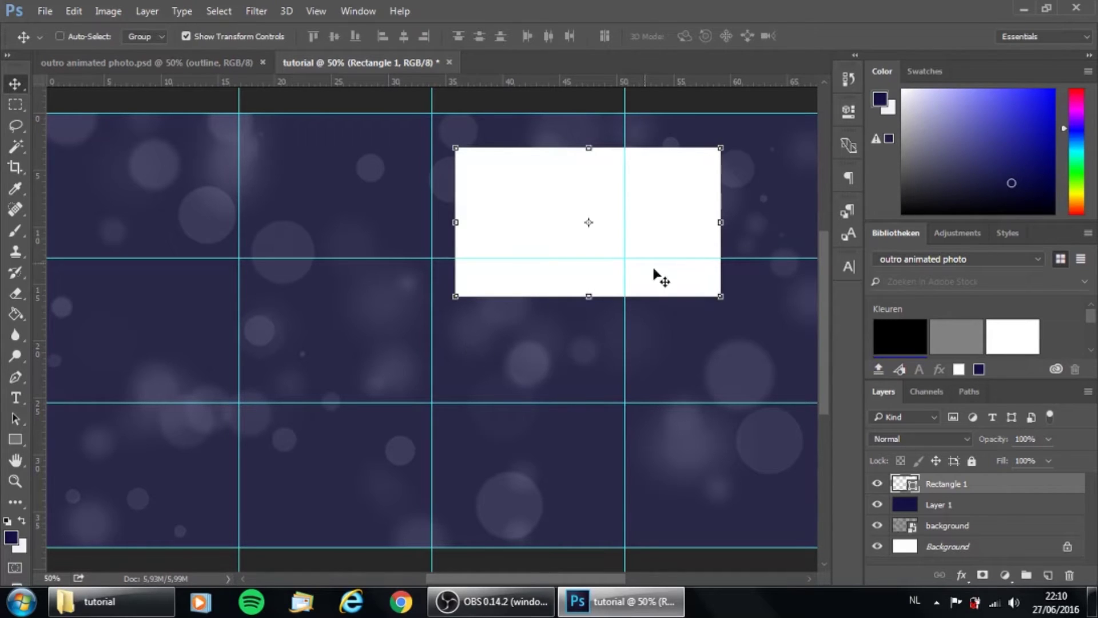
{"action": "left_click_drag", "start_coordinate": [686, 240], "coordinate": [721, 284]}
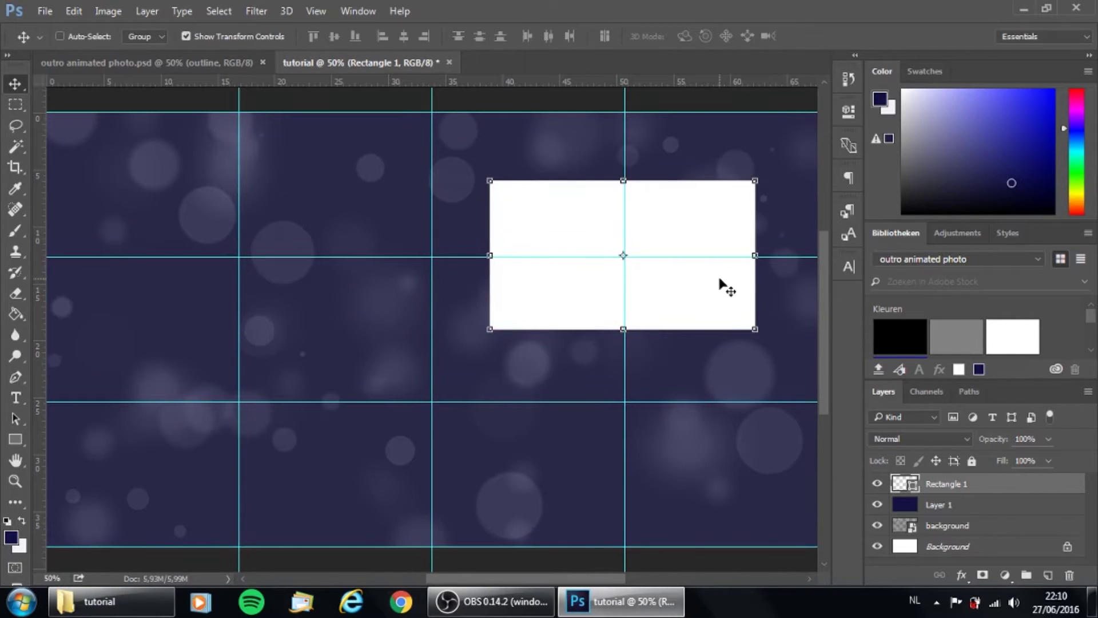
{"action": "right_click", "coordinate": [950, 487]}
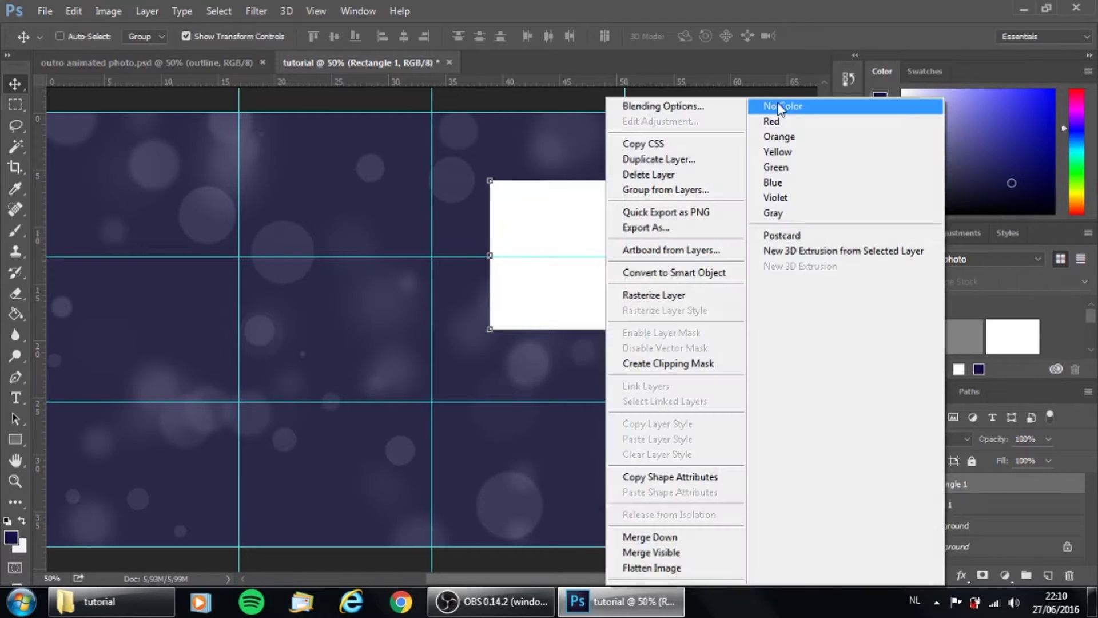
{"action": "left_click", "coordinate": [715, 106]}
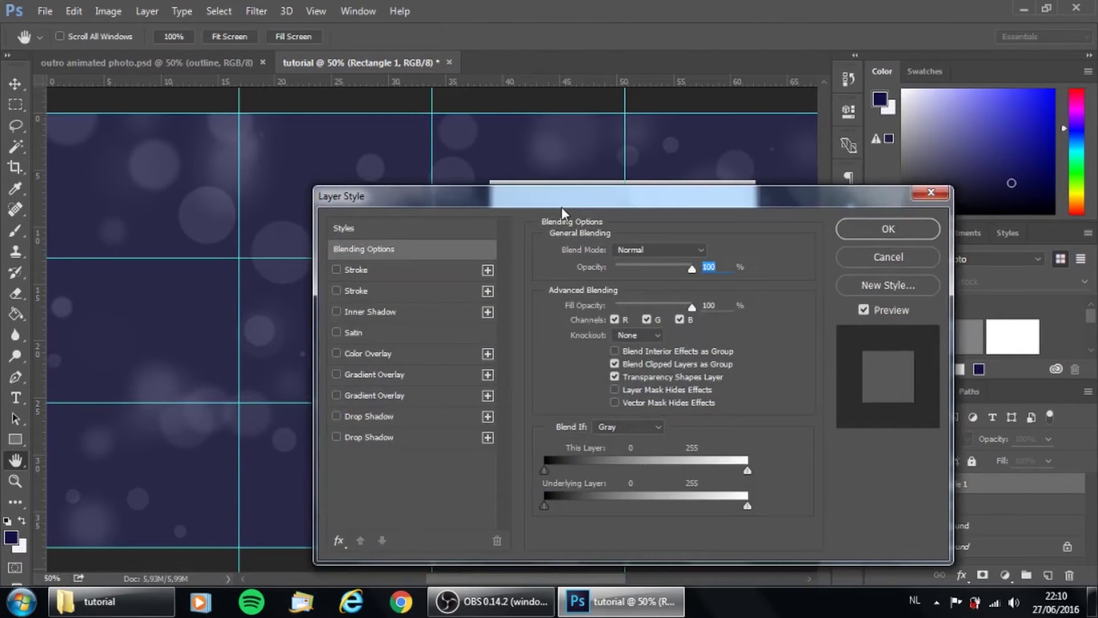
{"action": "left_click_drag", "start_coordinate": [562, 204], "coordinate": [543, 365]}
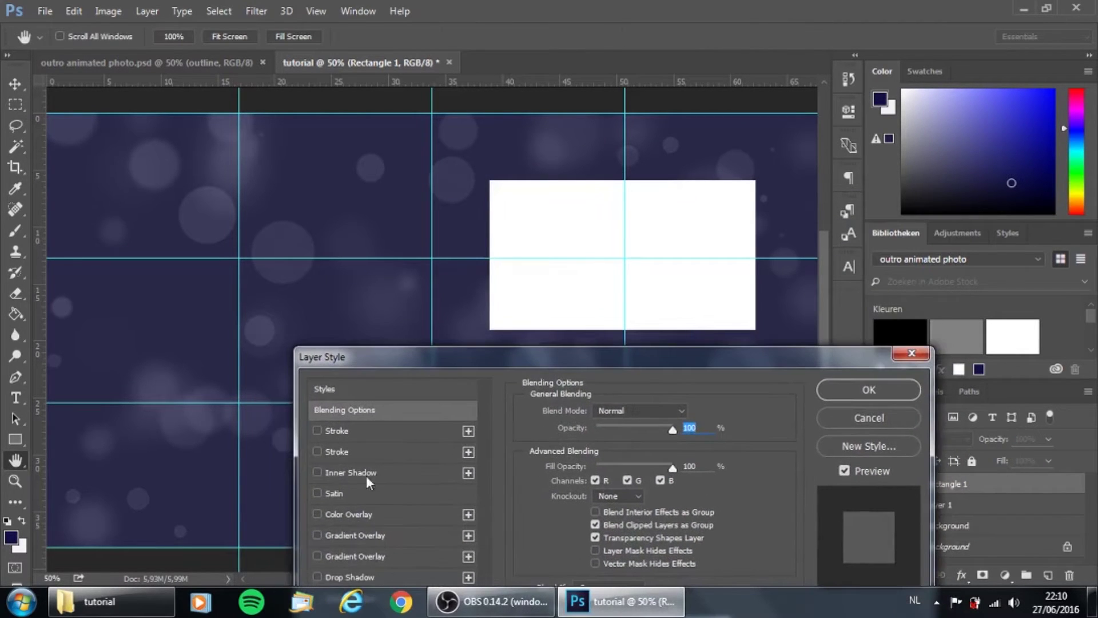
{"action": "left_click_drag", "start_coordinate": [485, 363], "coordinate": [498, 351]}
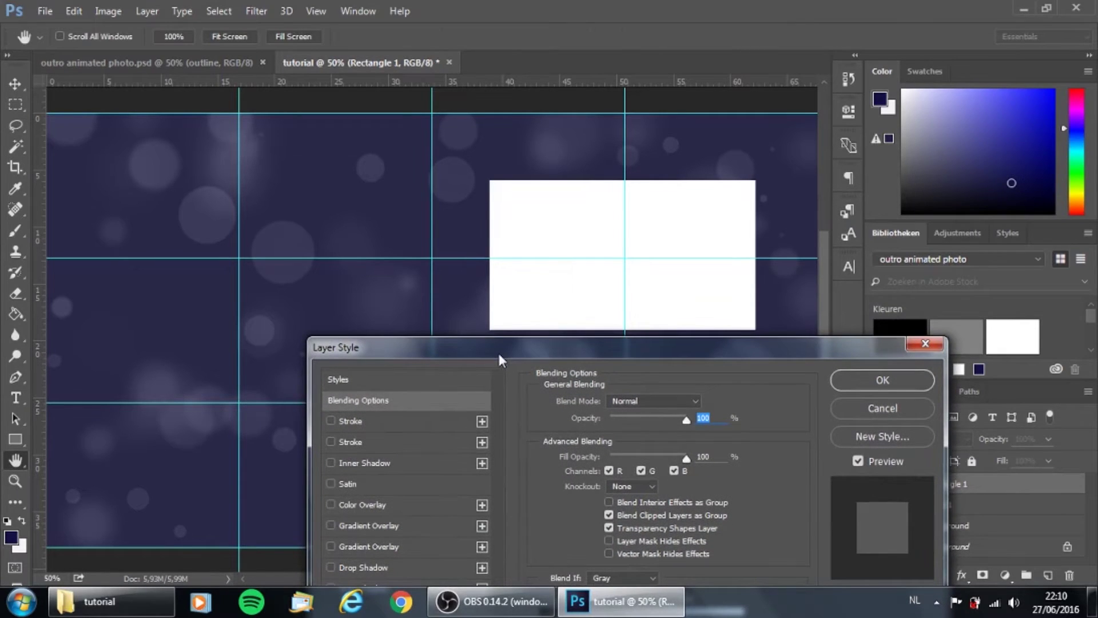
{"action": "left_click", "coordinate": [417, 423]}
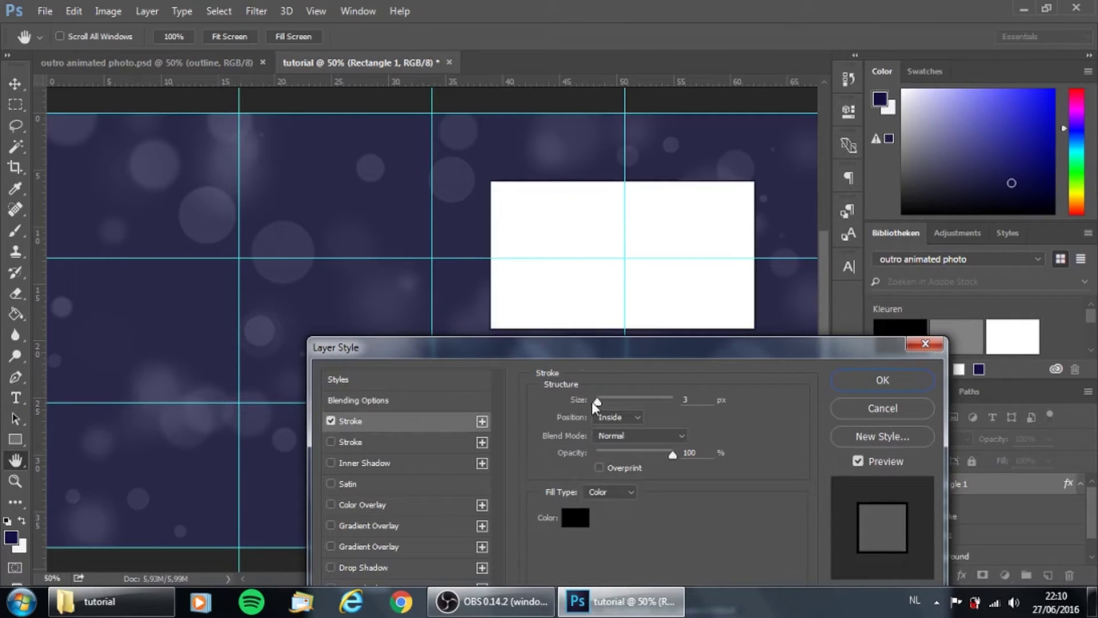
{"action": "mouse_move", "coordinate": [597, 403]}
{"action": "left_mouse_down"}
{"action": "mouse_move", "coordinate": [629, 405]}
{"action": "mouse_move", "coordinate": [608, 404]}
{"action": "left_mouse_up"}
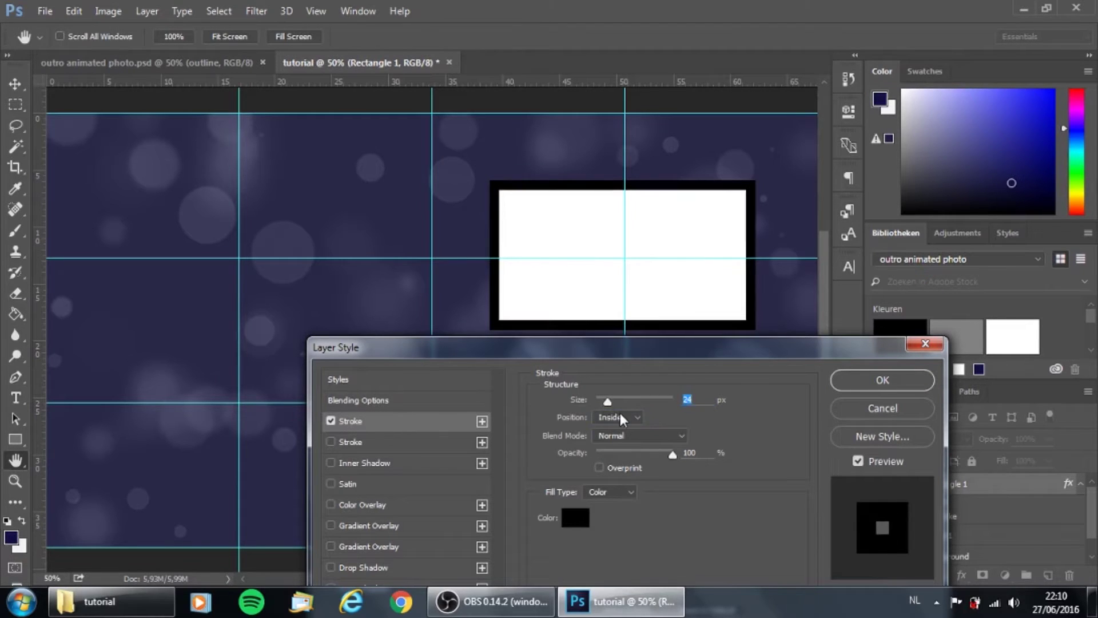
{"action": "left_click", "coordinate": [618, 417]}
{"action": "left_click", "coordinate": [628, 430]}
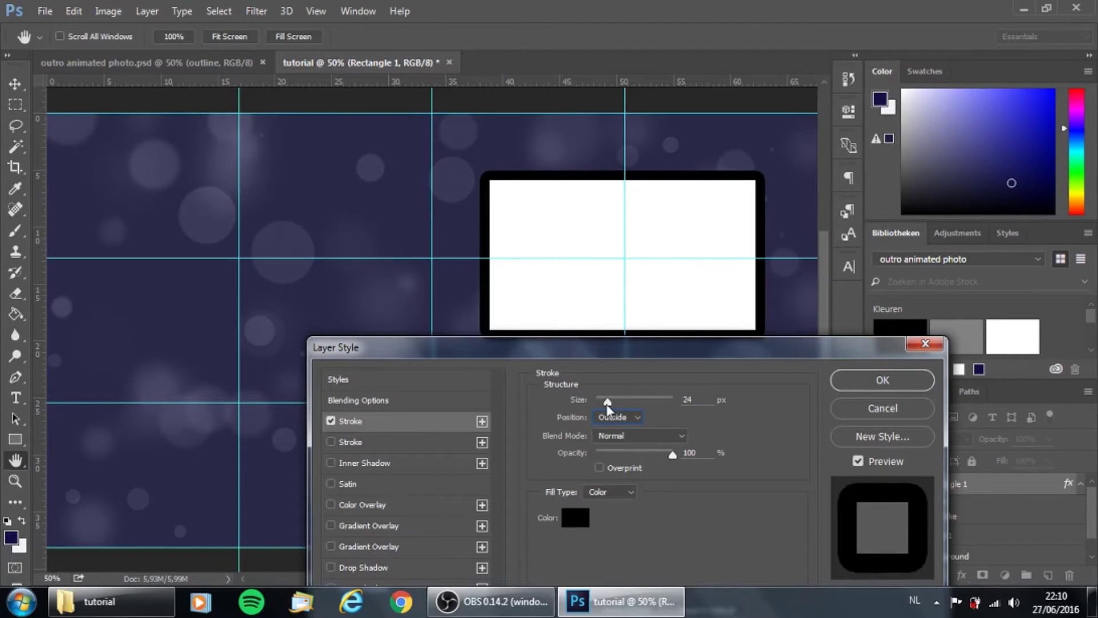
{"action": "left_click_drag", "start_coordinate": [608, 404], "coordinate": [604, 404]}
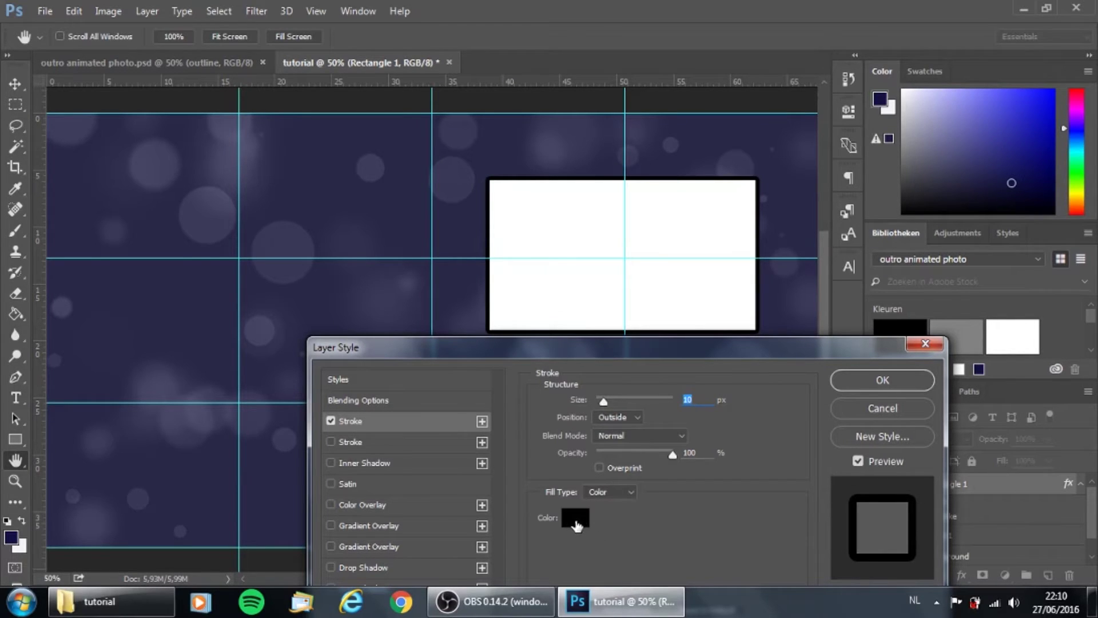
{"action": "left_click_drag", "start_coordinate": [573, 351], "coordinate": [507, 287]}
{"action": "left_click", "coordinate": [399, 446]}
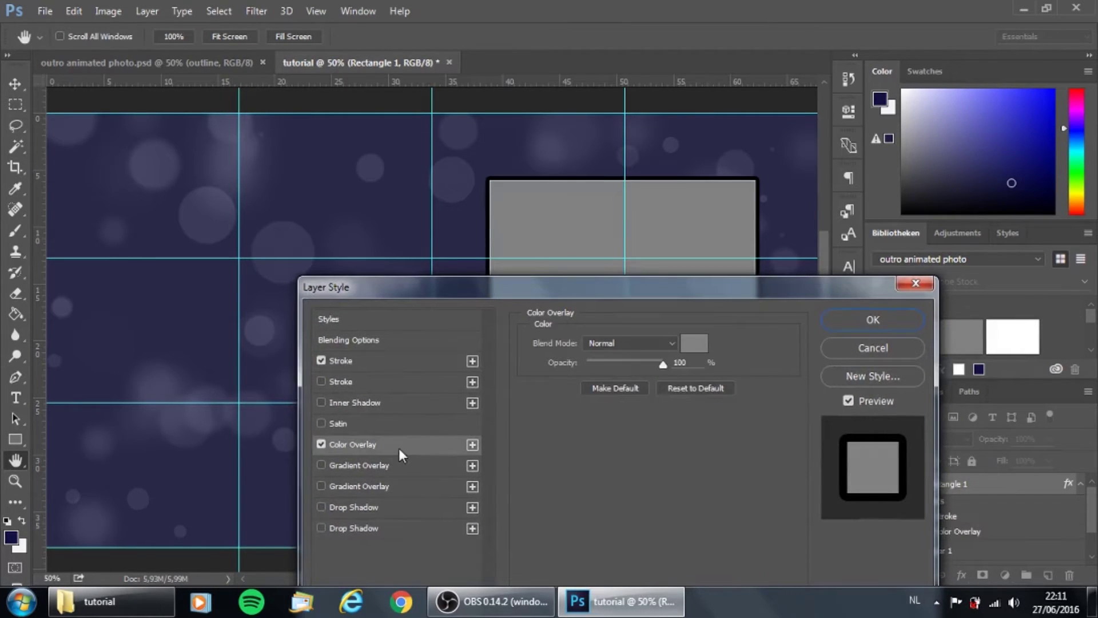
{"action": "left_click", "coordinate": [914, 284]}
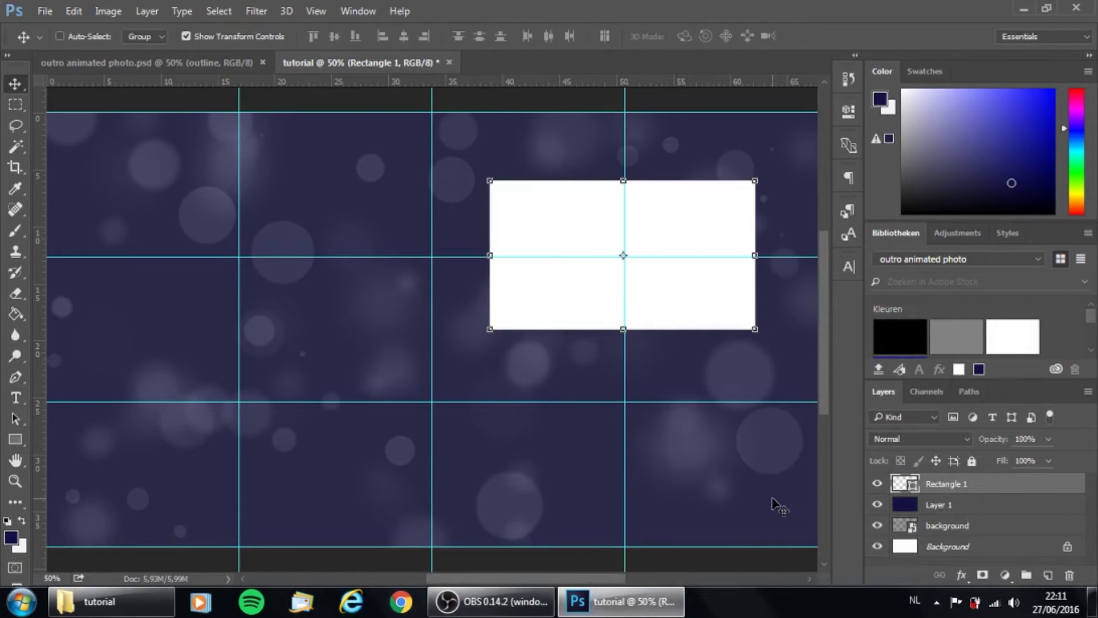
Step: Give the Rectangle 1 layer a black 10 px outside Stroke and a grey Color Overlay at 100% opacity
{"action": "right_click", "coordinate": [928, 484]}
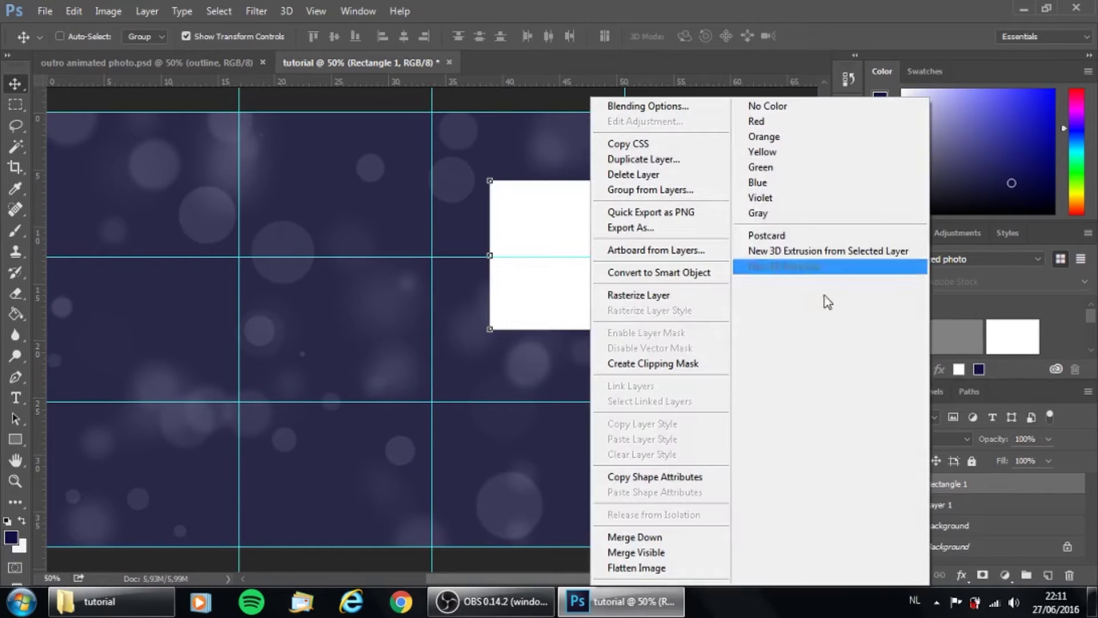
{"action": "left_click", "coordinate": [676, 113]}
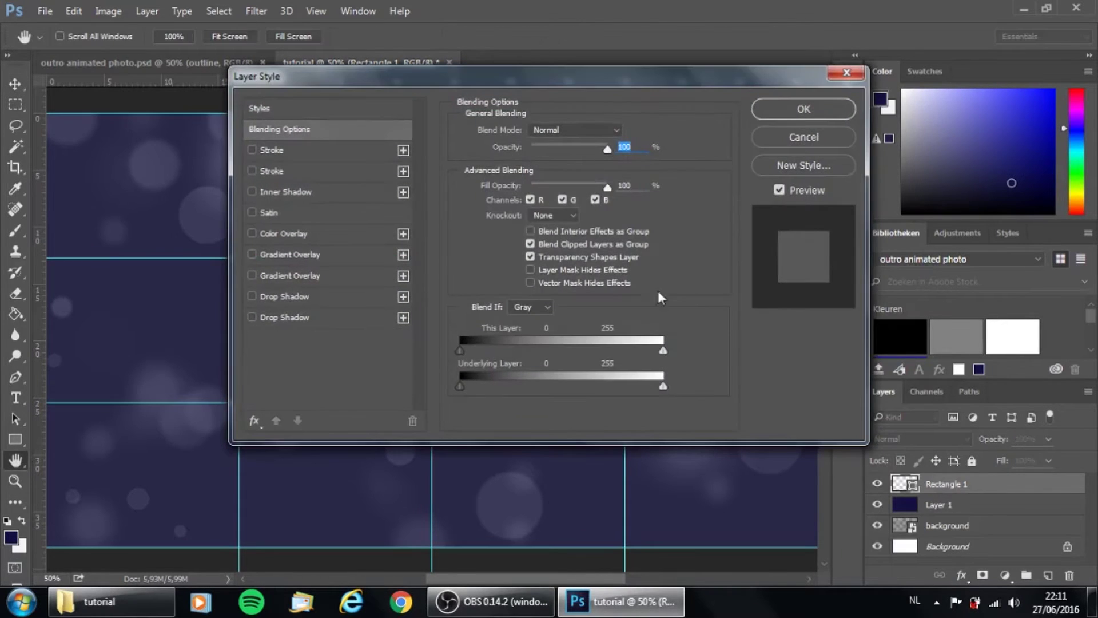
{"action": "left_click", "coordinate": [321, 172]}
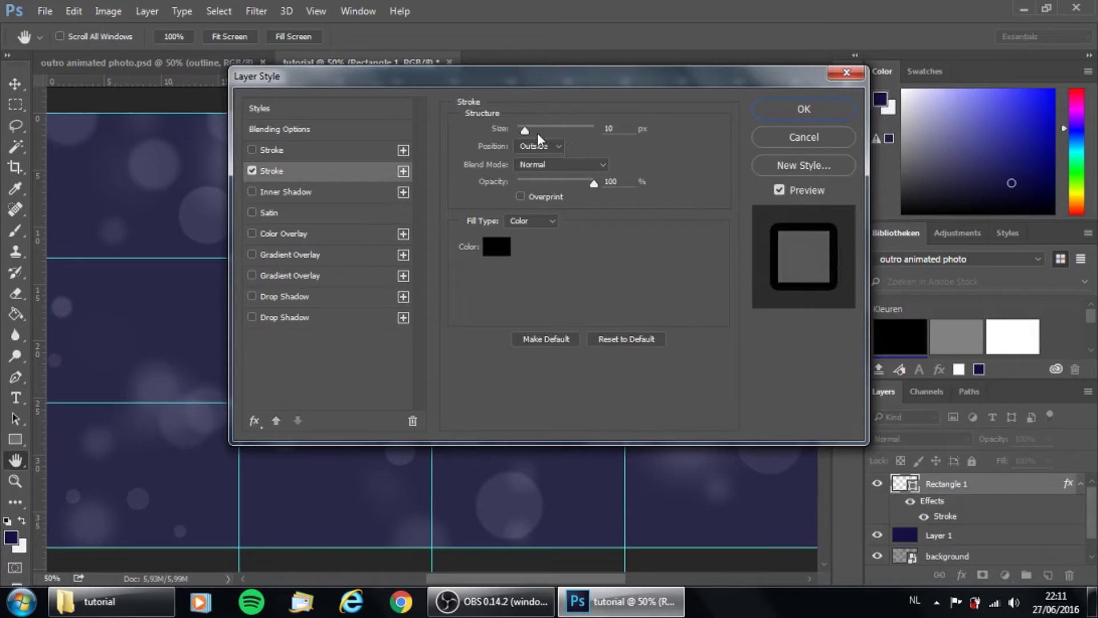
{"action": "left_click_drag", "start_coordinate": [595, 76], "coordinate": [627, 239]}
{"action": "left_click", "coordinate": [356, 396]}
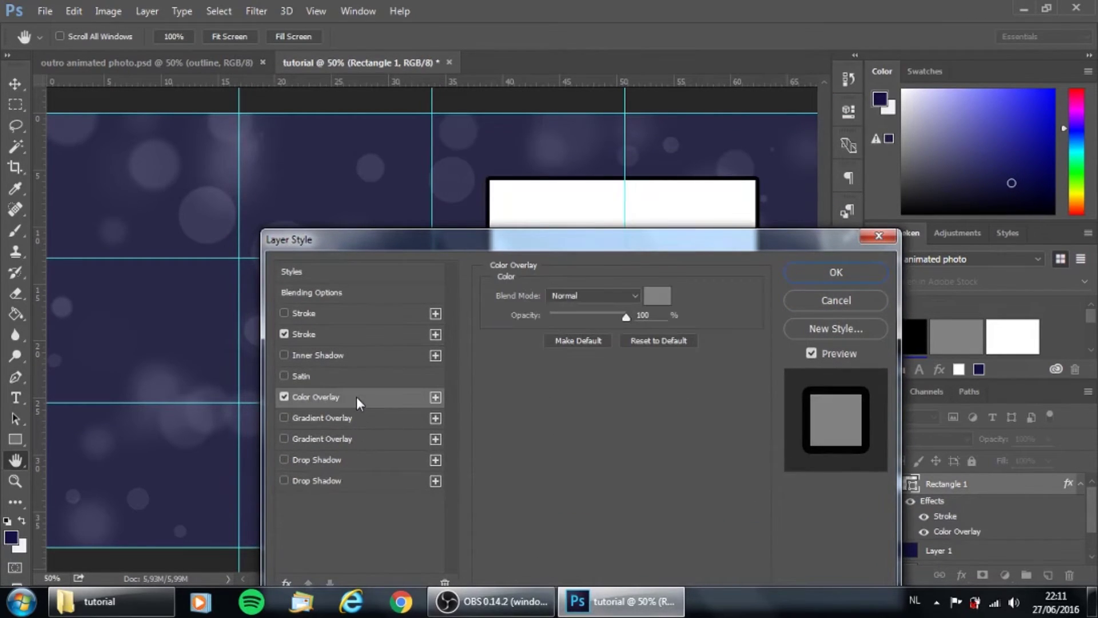
{"action": "left_click", "coordinate": [850, 277]}
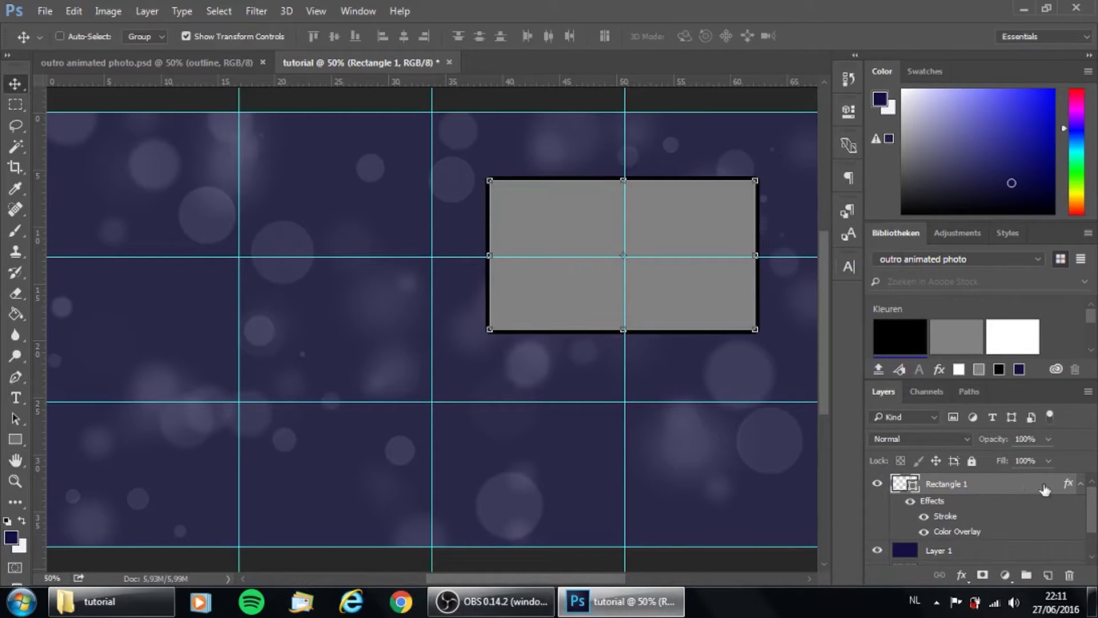
Step: Collapse the effects list of Rectangle 1 and rename the layer "video box previous"
{"action": "left_click", "coordinate": [1081, 483]}
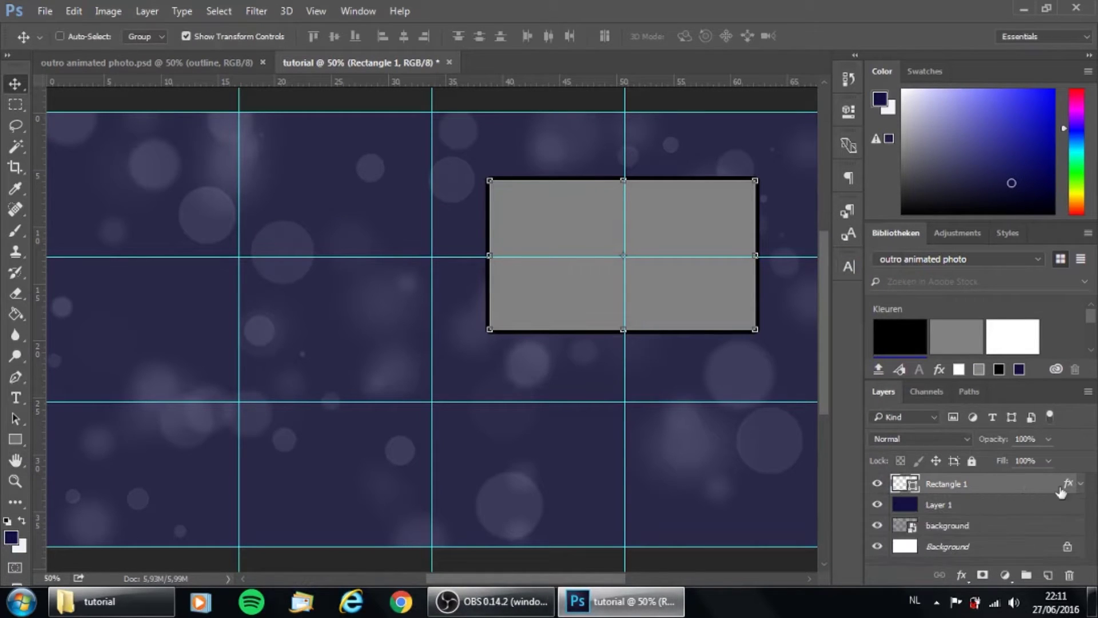
{"action": "double_click", "coordinate": [948, 484]}
{"action": "type", "text": "video box previous"}
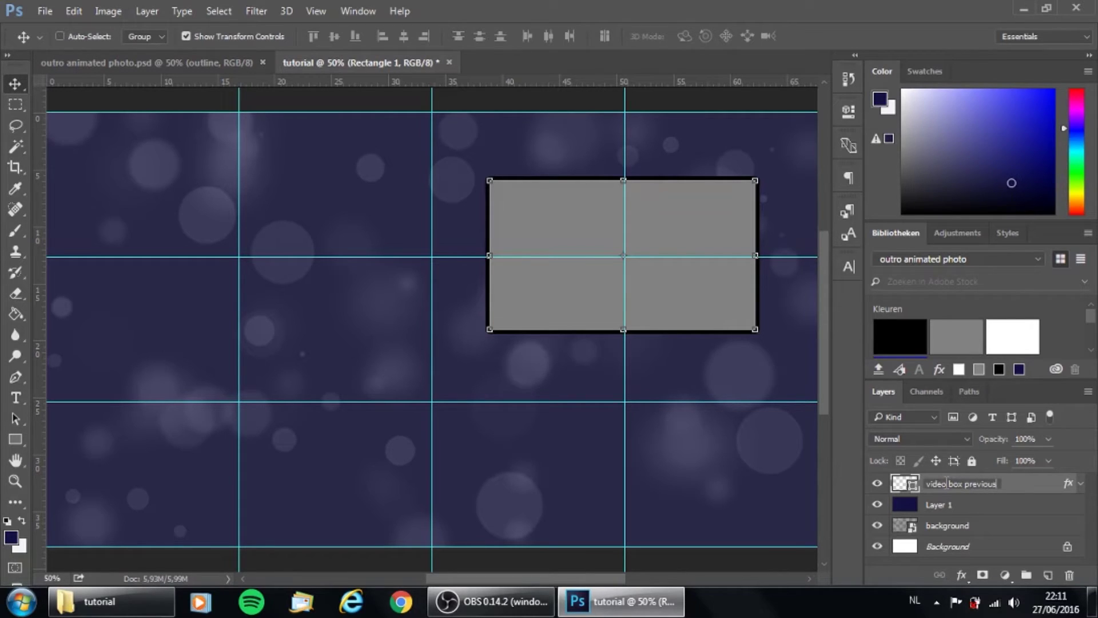
{"action": "key", "text": "Return"}
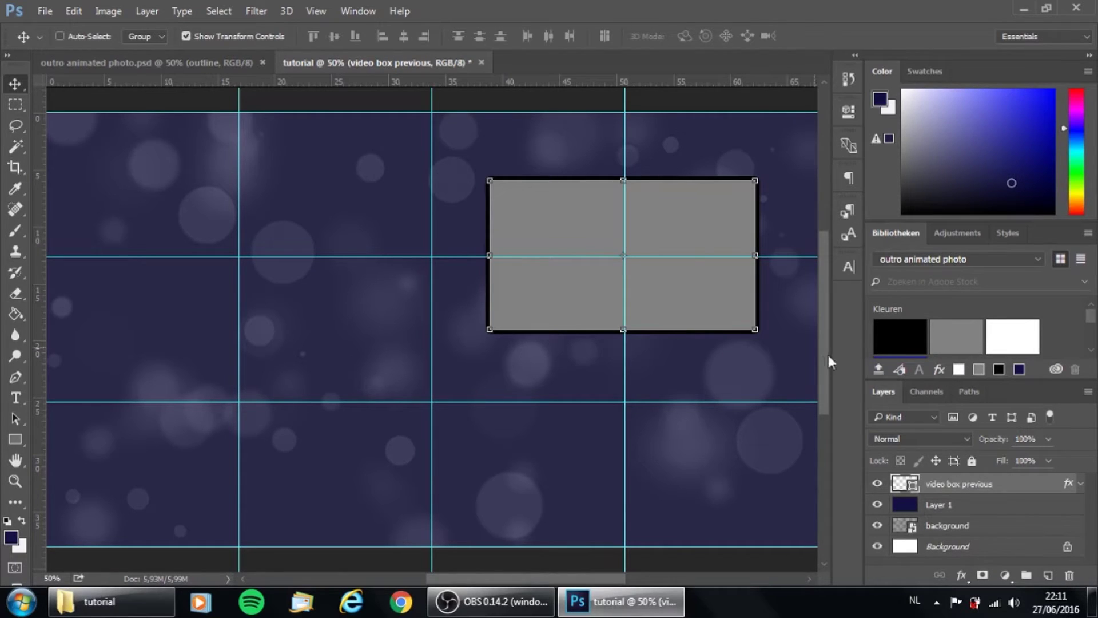
Step: Move the video box slightly up and duplicate its layer as "video box recommended"
{"action": "left_click_drag", "start_coordinate": [692, 241], "coordinate": [690, 222]}
{"action": "right_click", "coordinate": [943, 492]}
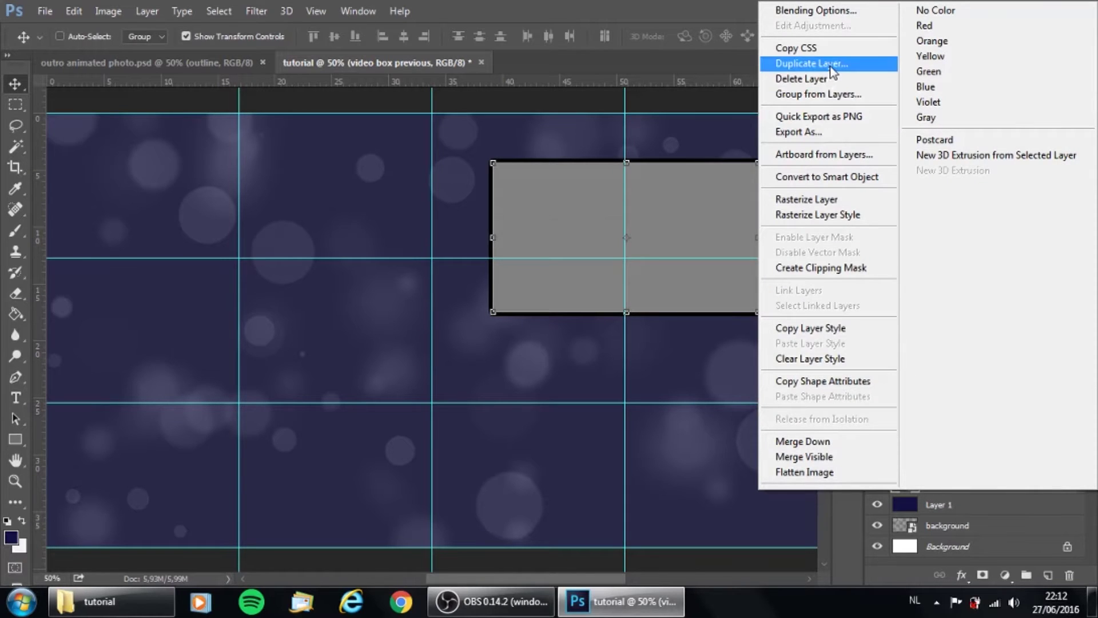
{"action": "left_click", "coordinate": [830, 69]}
{"action": "double_click", "coordinate": [581, 288]}
{"action": "left_click_drag", "start_coordinate": [581, 289], "coordinate": [535, 291]}
{"action": "type", "text": "remm"}
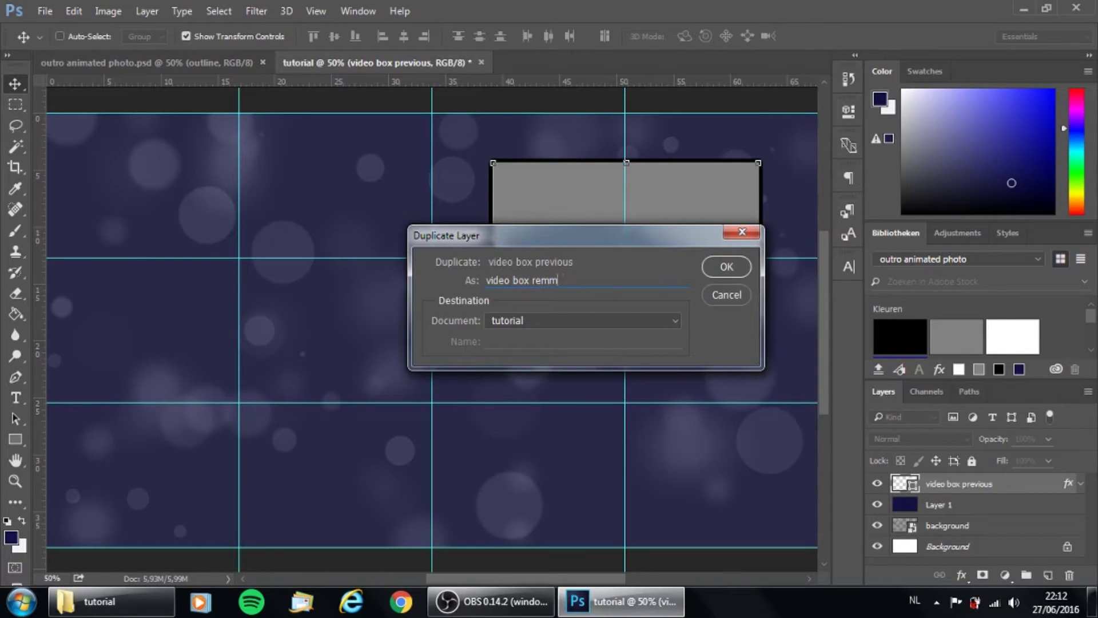
{"action": "key", "text": "BackSpace"}
{"action": "key", "text": "BackSpace"}
{"action": "type", "text": "commended"}
{"action": "left_click", "coordinate": [727, 266]}
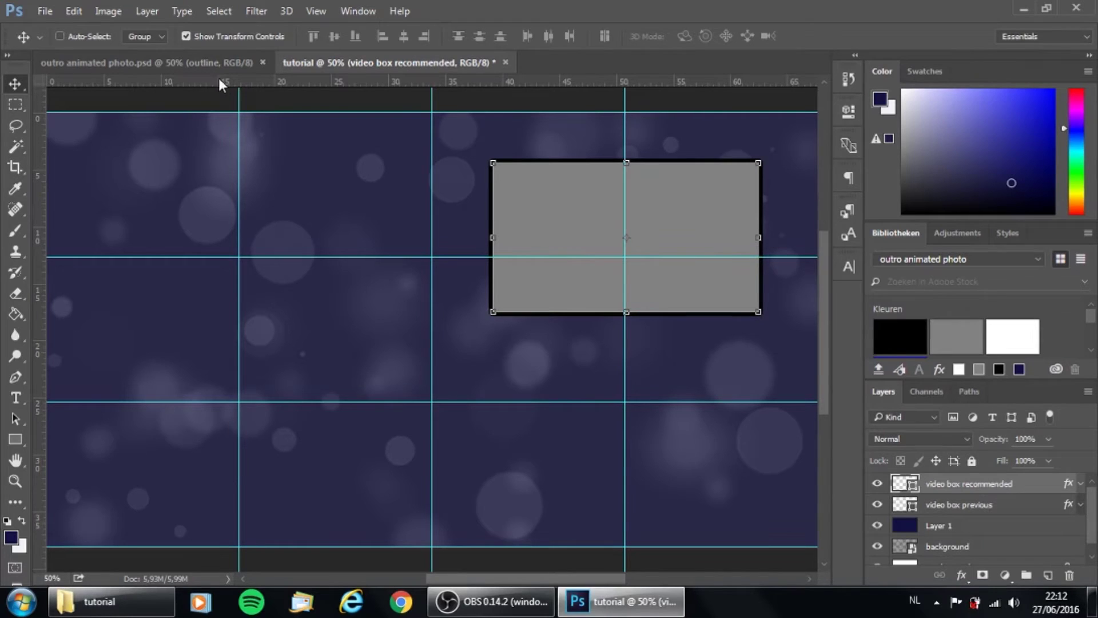
Step: Check the box layout in the outro animated photo document, and move the recommended video box straight below the previous one in tutorial
{"action": "left_click", "coordinate": [198, 53]}
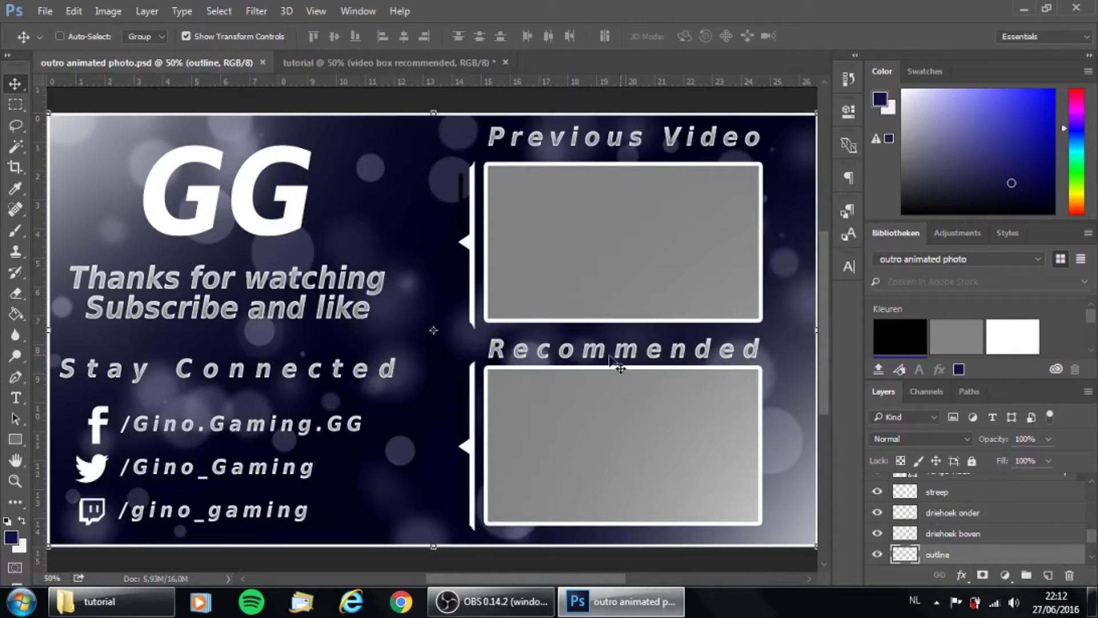
{"action": "left_click", "coordinate": [442, 60]}
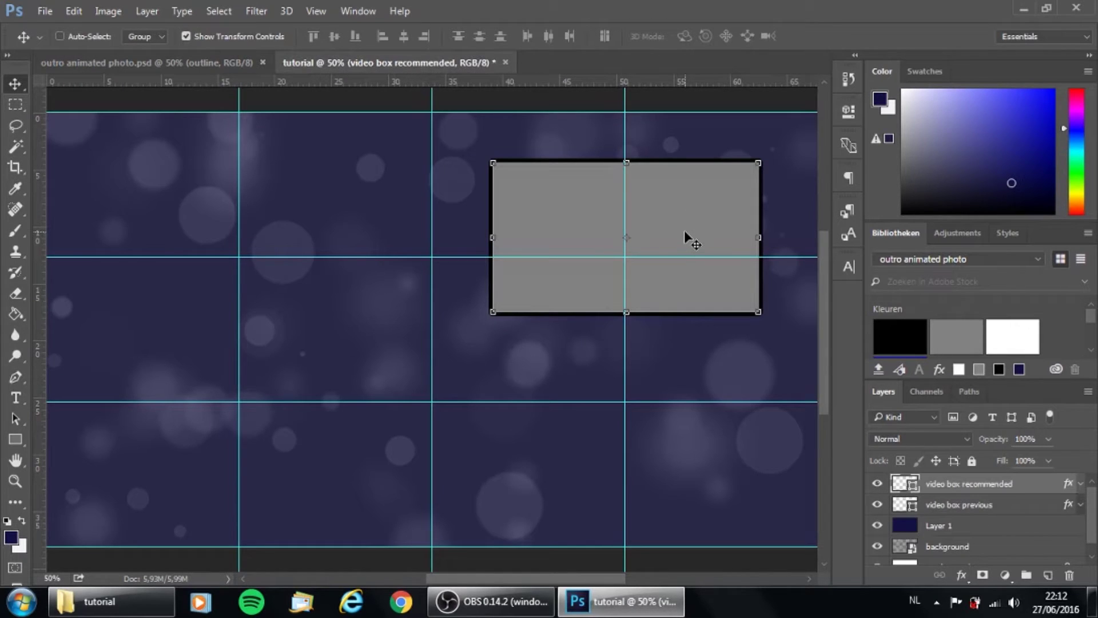
{"action": "left_click_drag", "start_coordinate": [712, 227], "coordinate": [710, 439]}
{"action": "left_click_drag", "start_coordinate": [712, 216], "coordinate": [713, 217]}
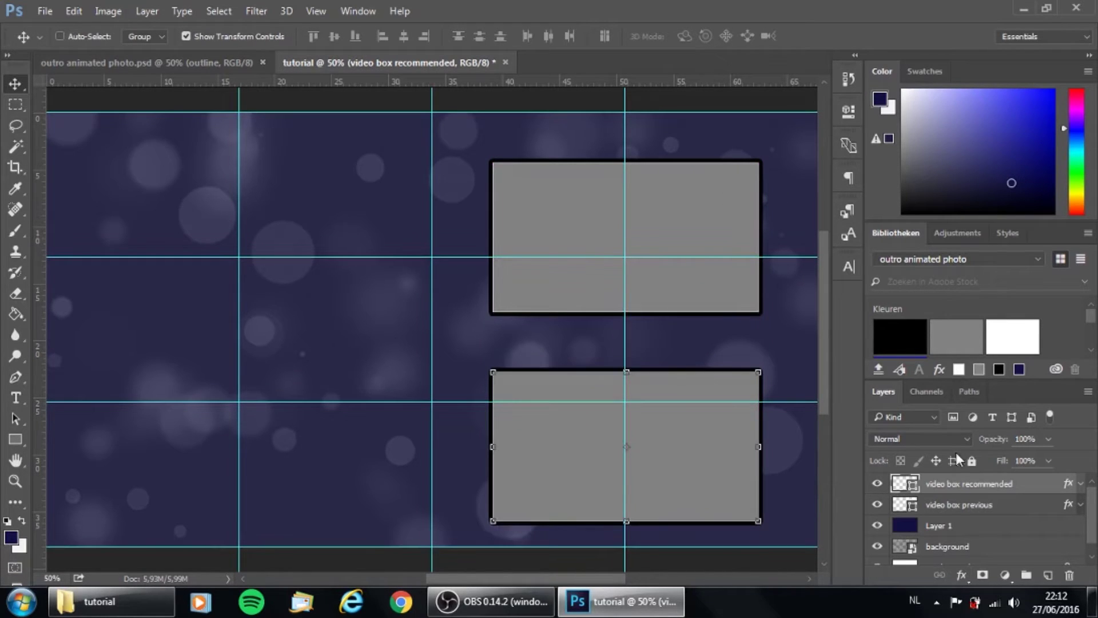
Step: Move the video box previous layer slightly down
{"action": "left_click", "coordinate": [954, 506]}
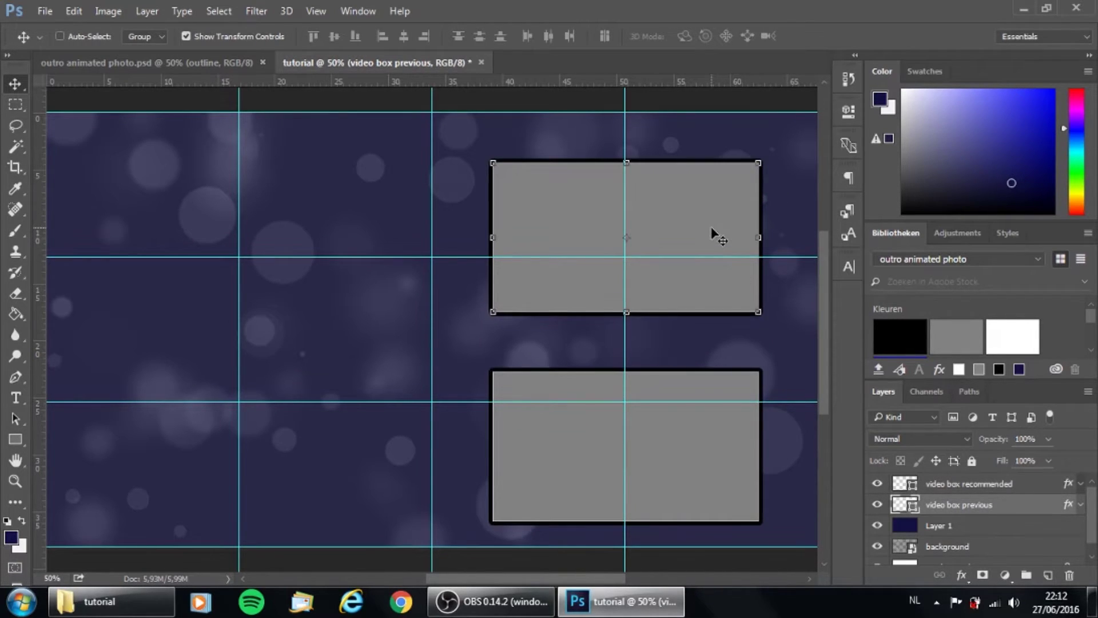
{"action": "left_click_drag", "start_coordinate": [711, 228], "coordinate": [711, 232]}
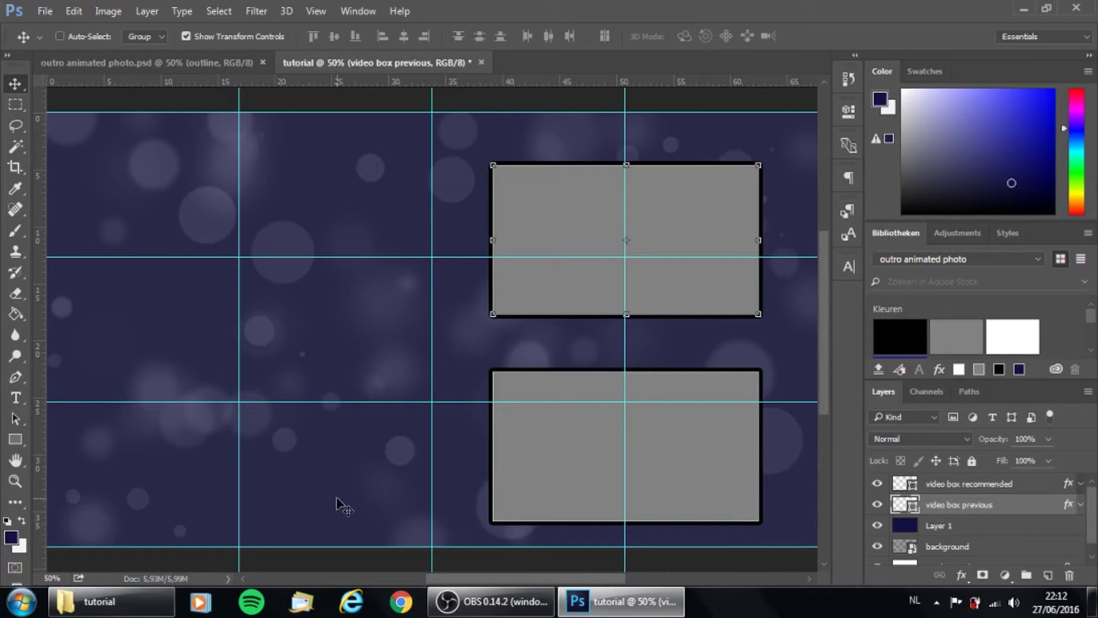
Step: Add the text "Previous" in Microsoft Tai Le Bold at 115 pt and place it just above the upper video box
{"action": "left_click", "coordinate": [16, 399]}
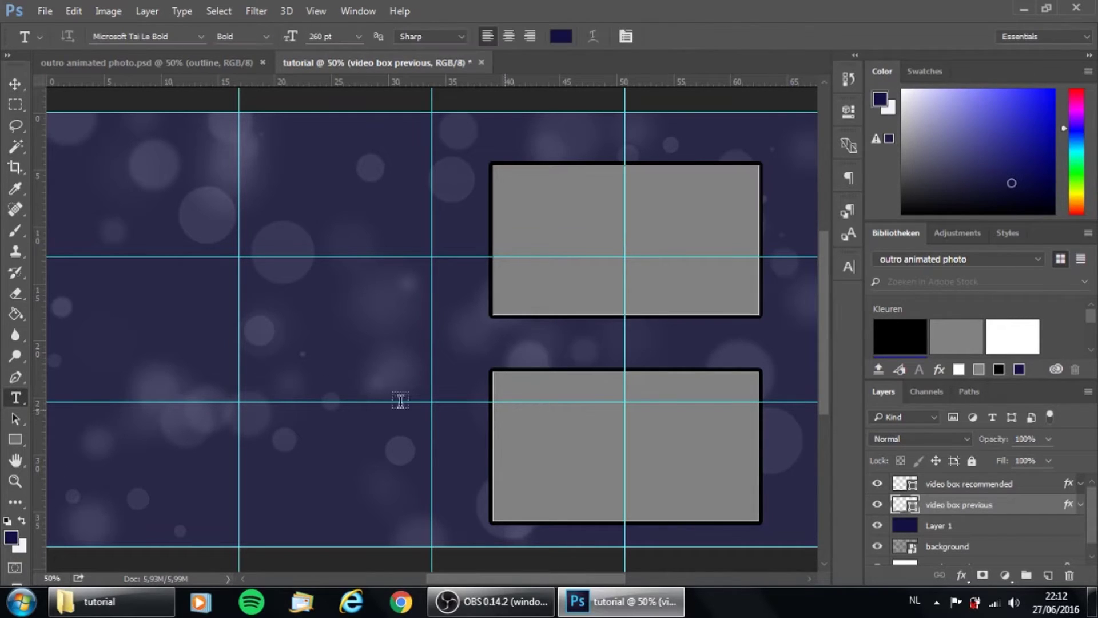
{"action": "left_click", "coordinate": [498, 139]}
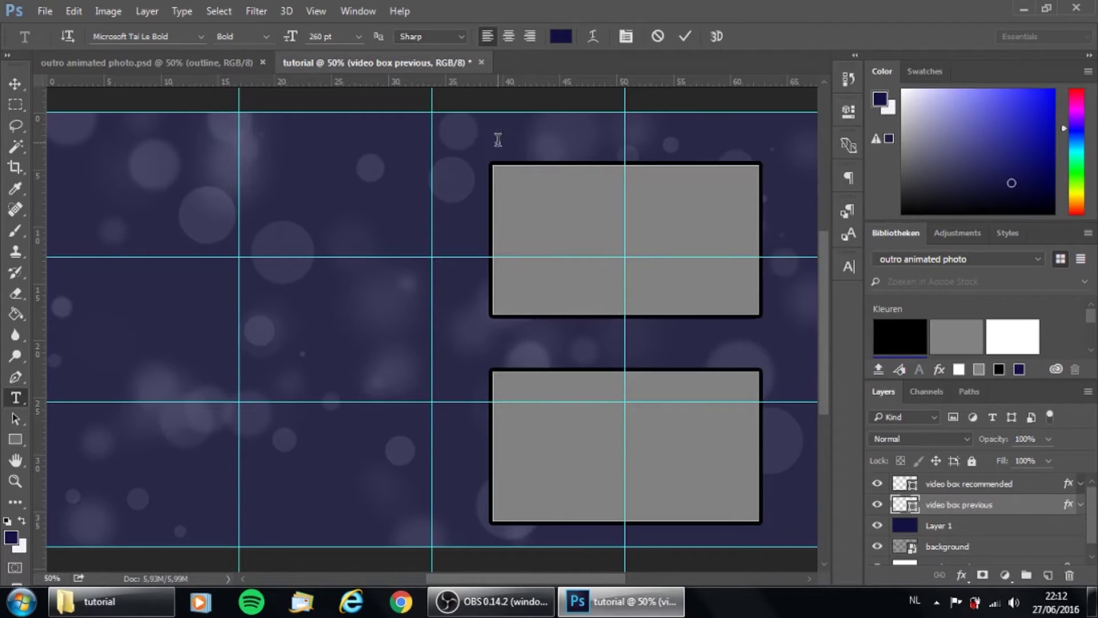
{"action": "type", "text": "Previo"}
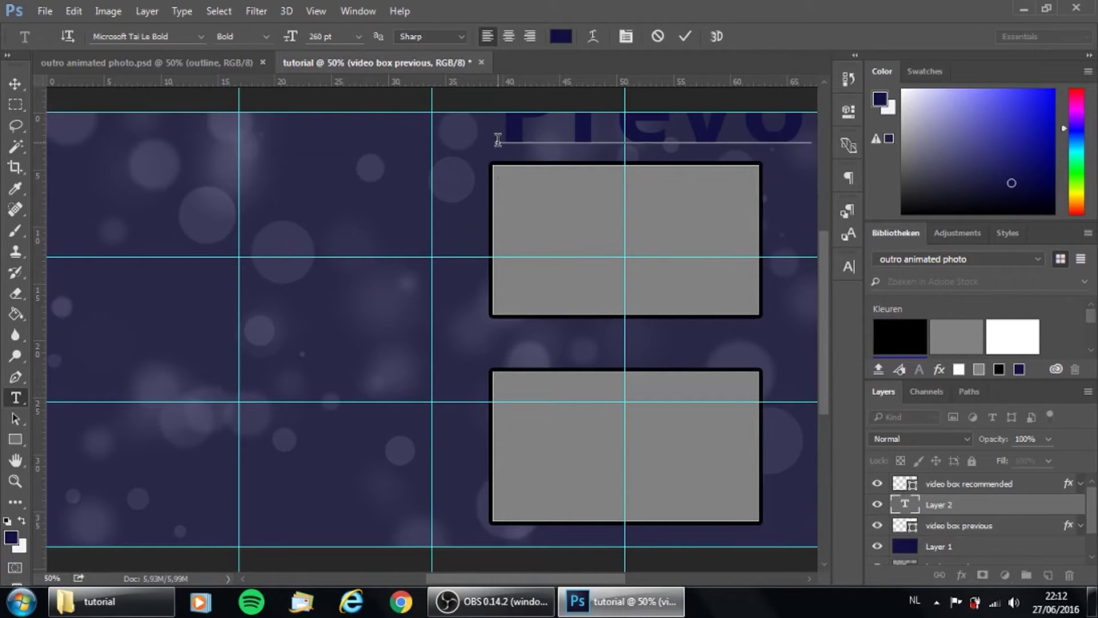
{"action": "key", "text": "BackSpace"}
{"action": "type", "text": "io"}
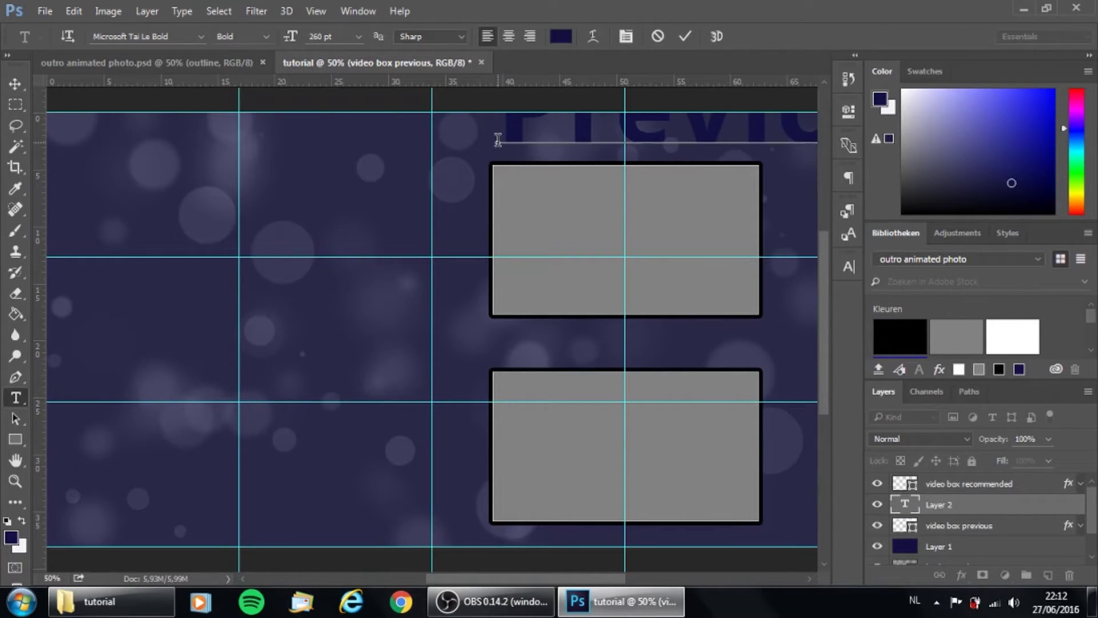
{"action": "key", "text": "ctrl+a"}
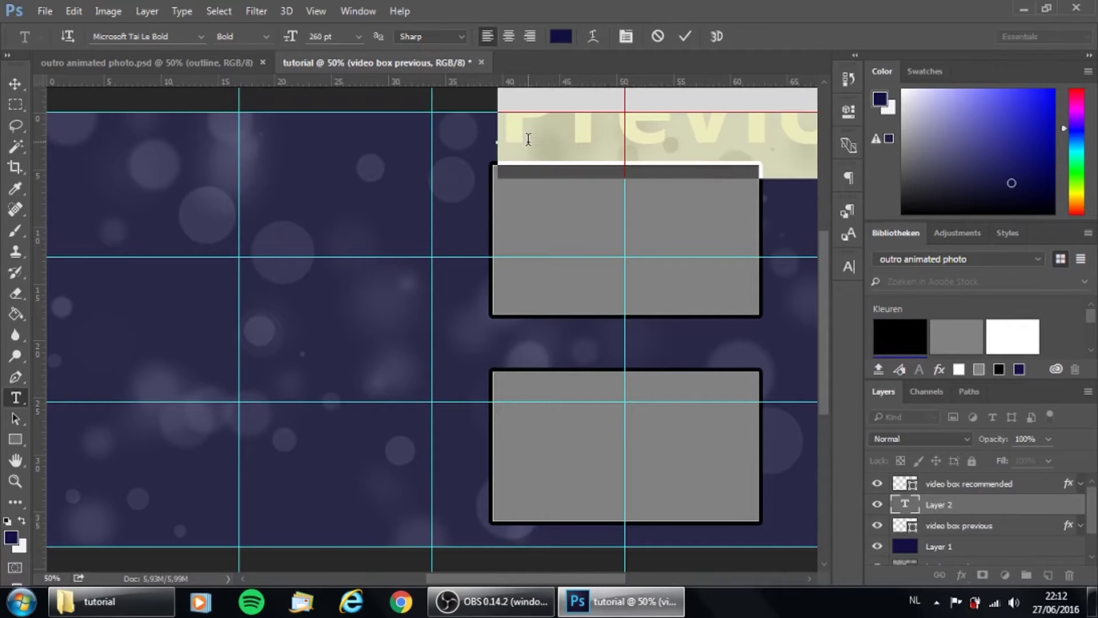
{"action": "mouse_move", "coordinate": [292, 41]}
{"action": "left_mouse_down"}
{"action": "mouse_move", "coordinate": [246, 51]}
{"action": "mouse_move", "coordinate": [288, 43]}
{"action": "left_mouse_up"}
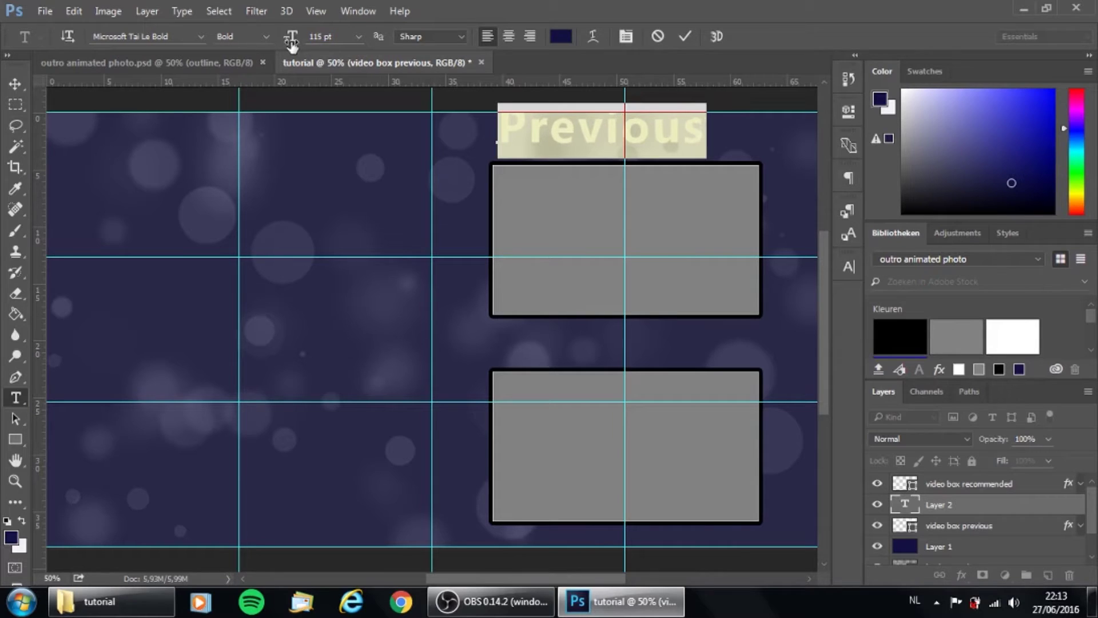
{"action": "left_click_drag", "start_coordinate": [735, 141], "coordinate": [728, 153]}
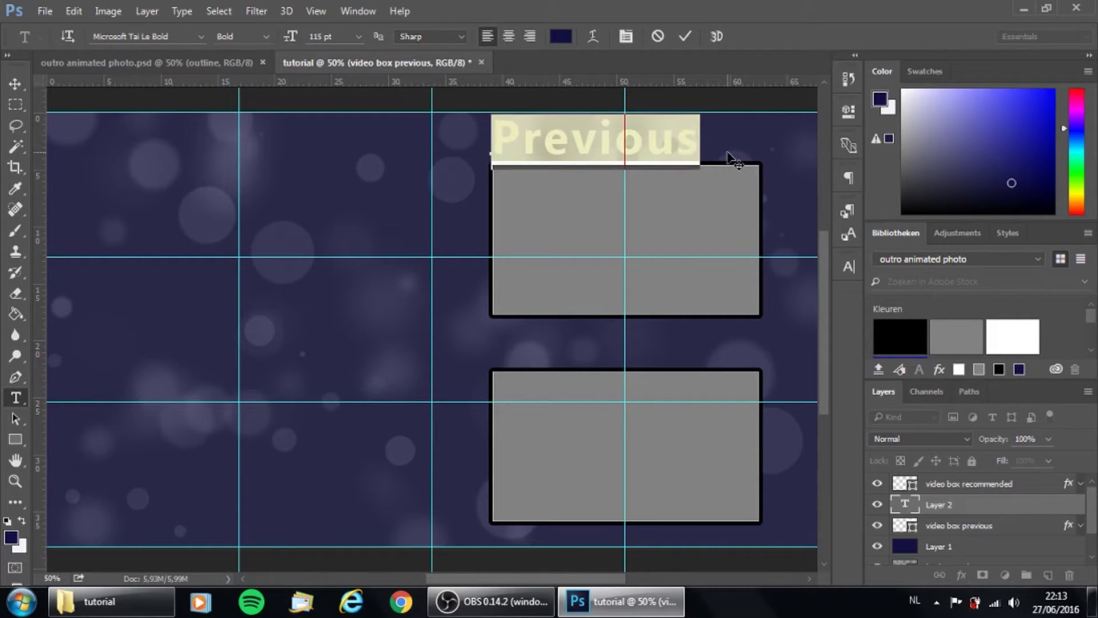
Step: Set the Previous text's tracking to 260 so it spans the width of the video box, and commit the text
{"action": "left_click", "coordinate": [855, 265]}
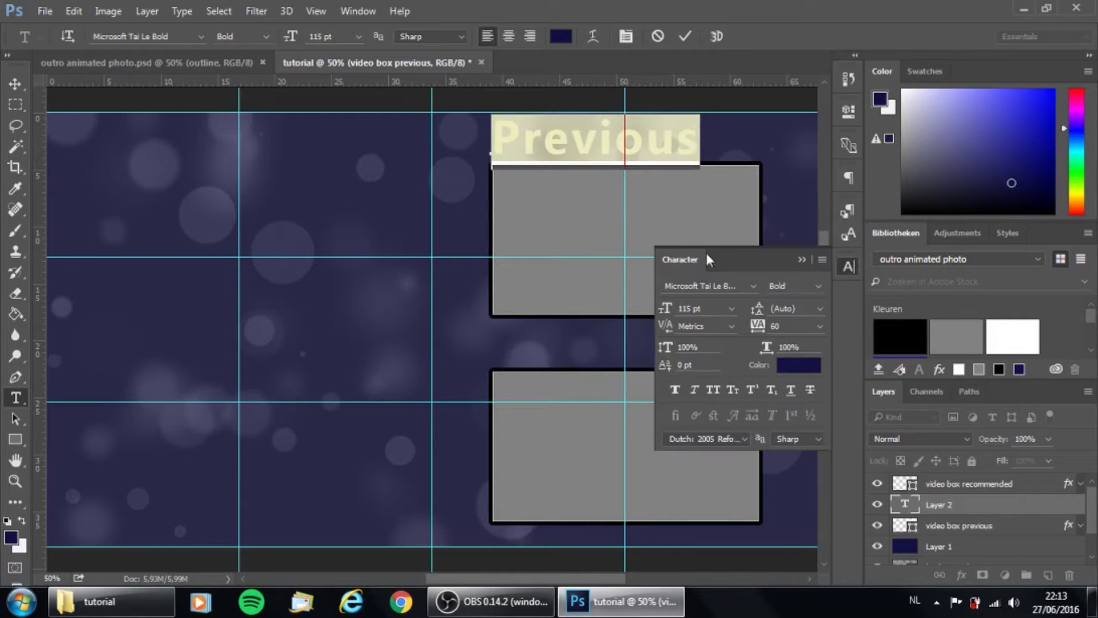
{"action": "left_click_drag", "start_coordinate": [758, 333], "coordinate": [767, 339]}
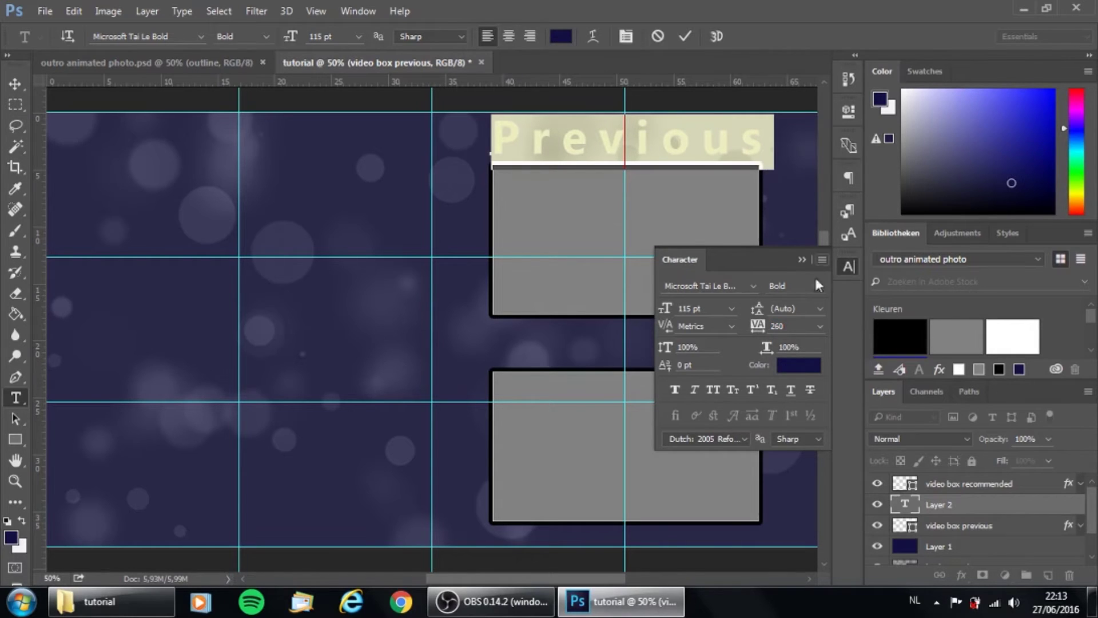
{"action": "left_click", "coordinate": [686, 37]}
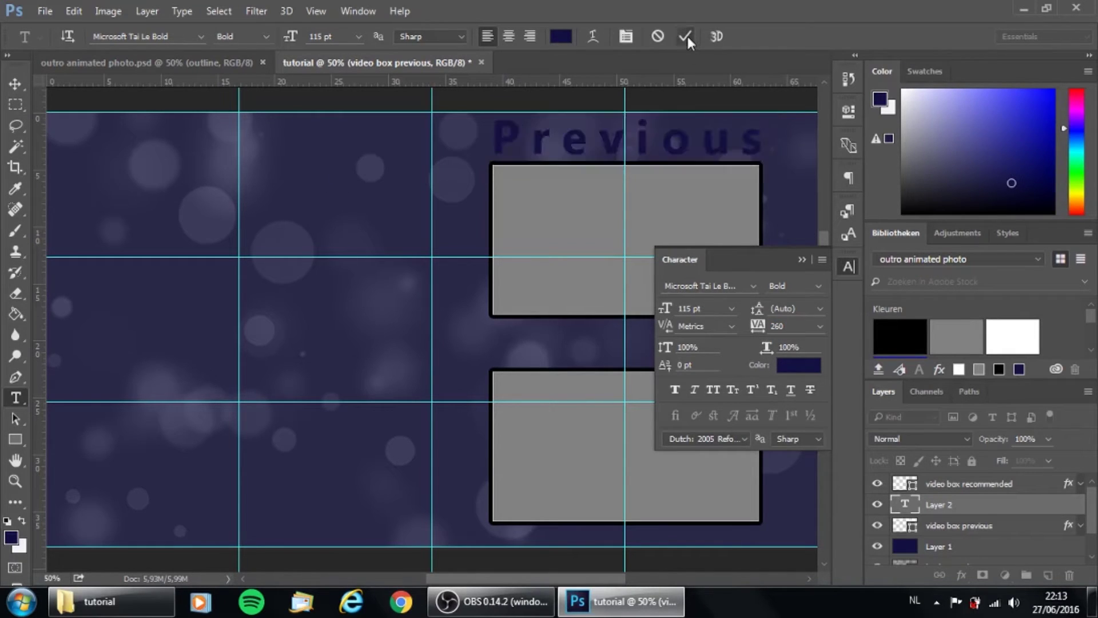
{"action": "left_click", "coordinate": [850, 268]}
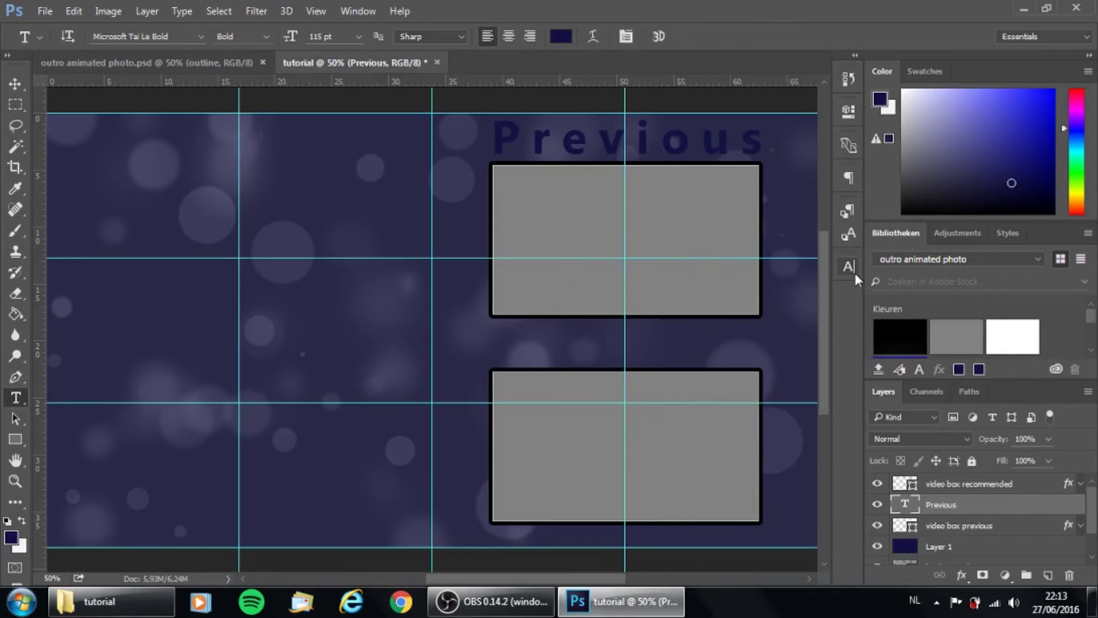
{"action": "left_click", "coordinate": [21, 78]}
{"action": "left_click_drag", "start_coordinate": [474, 190], "coordinate": [471, 190]}
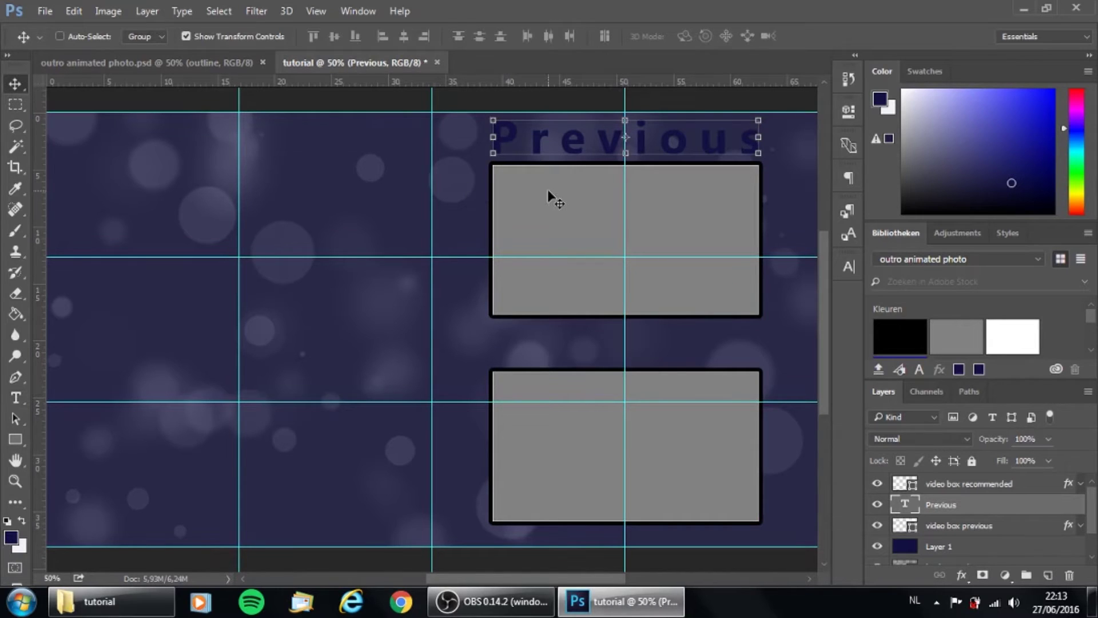
Step: Give the Previous text a dark blue Satin effect in Normal mode, 72% opacity, angle 18°, distance 57 px, size 79 px, inverted
{"action": "right_click", "coordinate": [965, 502]}
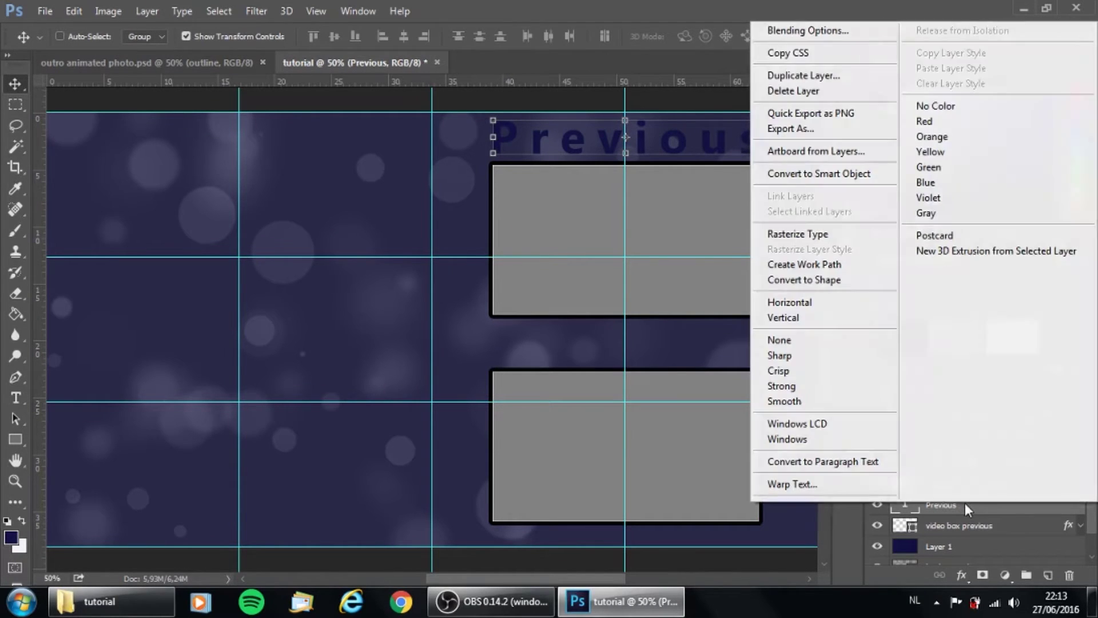
{"action": "left_click", "coordinate": [825, 38]}
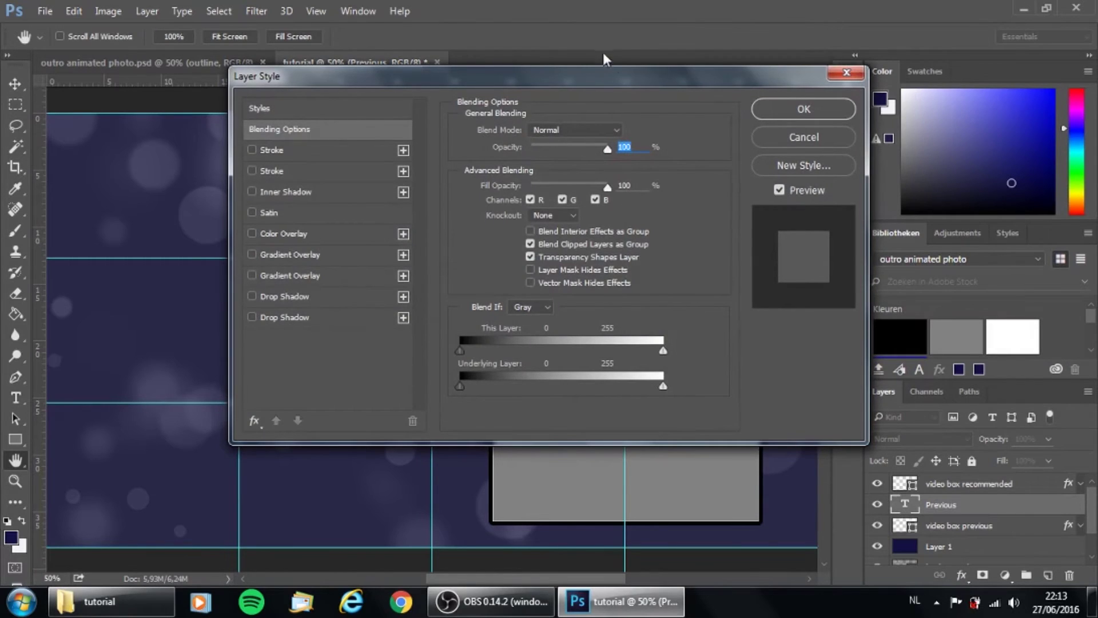
{"action": "left_click_drag", "start_coordinate": [609, 74], "coordinate": [821, 208]}
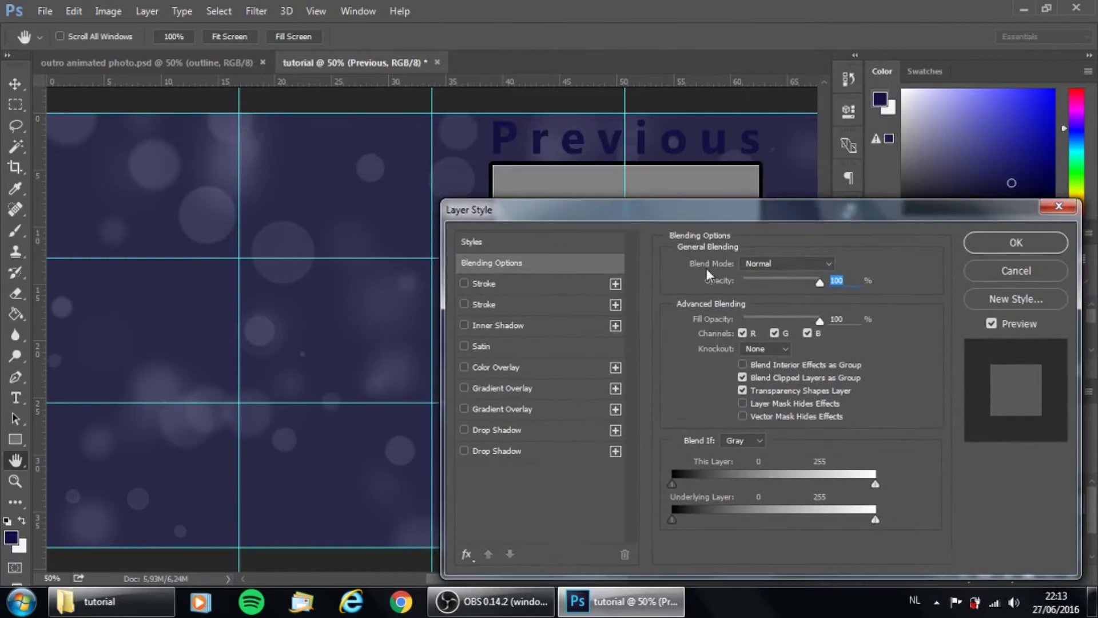
{"action": "left_click", "coordinate": [492, 353]}
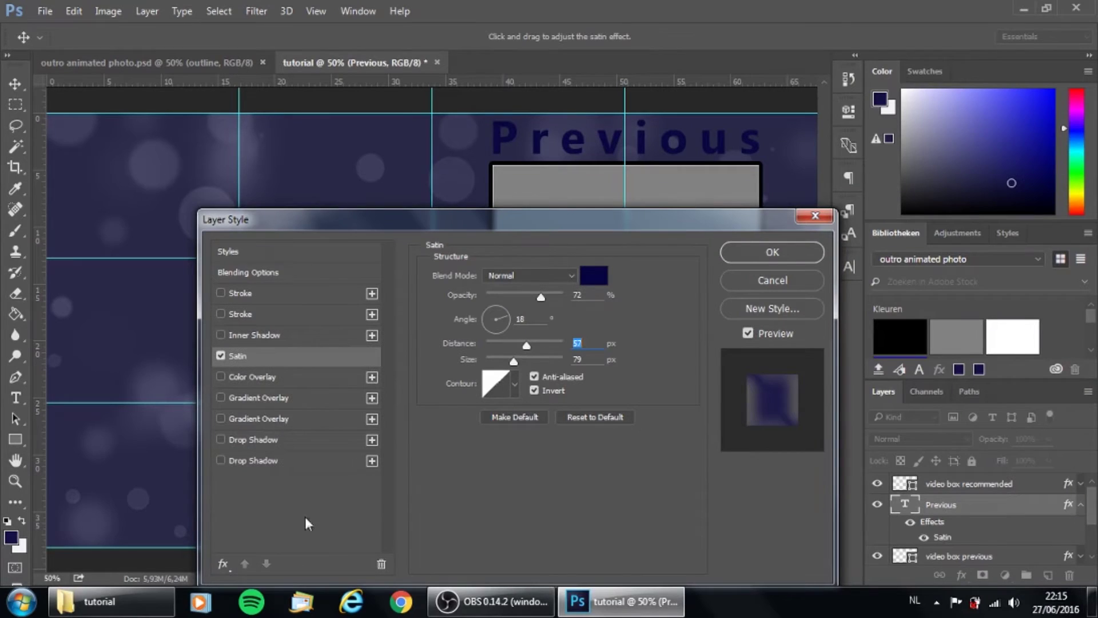
Step: Add a black 3 px inside Stroke and a Multiply Drop Shadow at 71%, 90°, distance 17 px, size 7 px, to the Previous text
{"action": "left_click", "coordinate": [281, 294]}
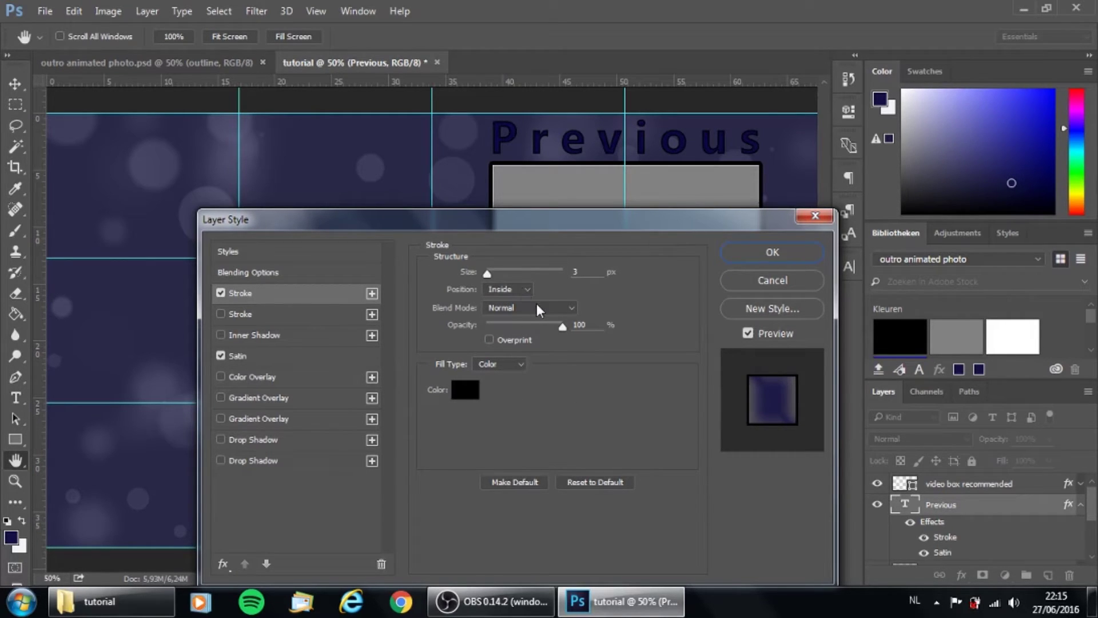
{"action": "left_click", "coordinate": [294, 440]}
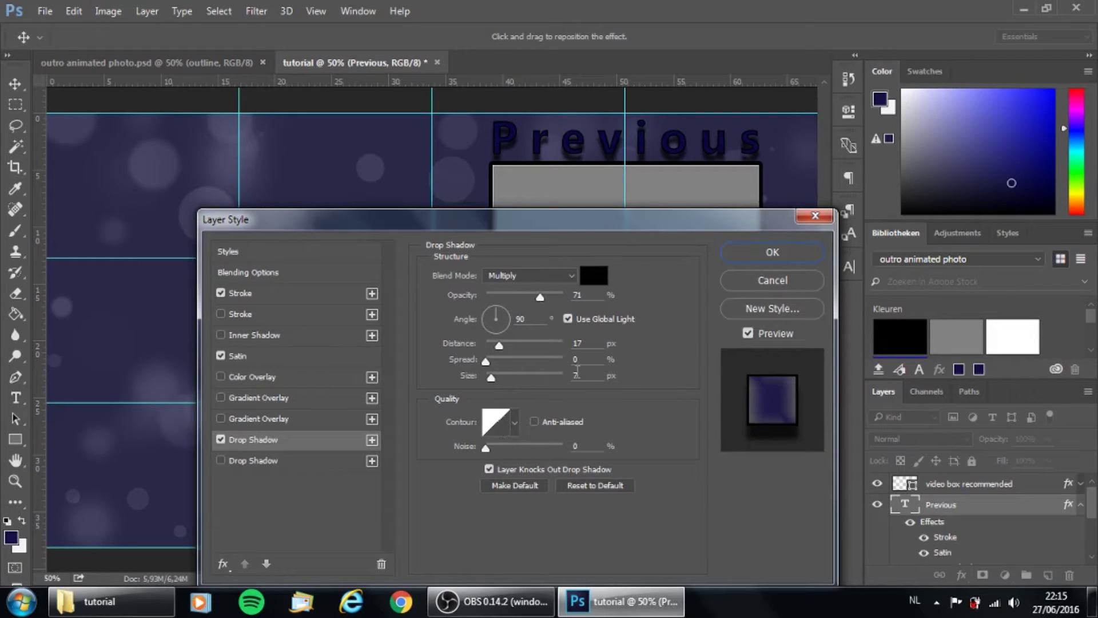
{"action": "left_click_drag", "start_coordinate": [647, 229], "coordinate": [643, 233]}
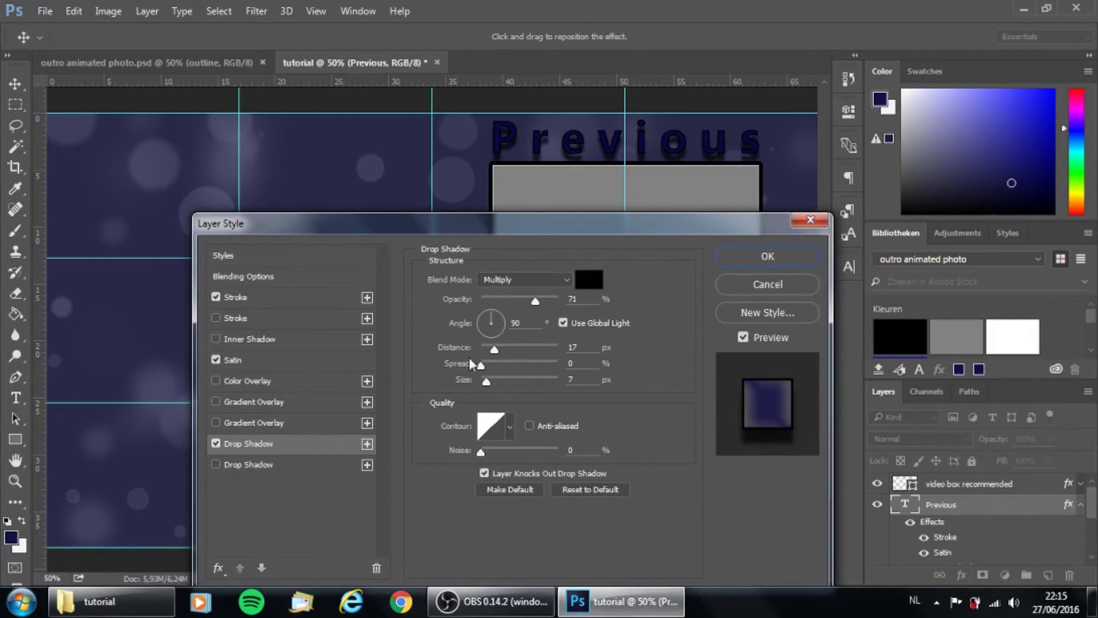
{"action": "left_click", "coordinate": [768, 262]}
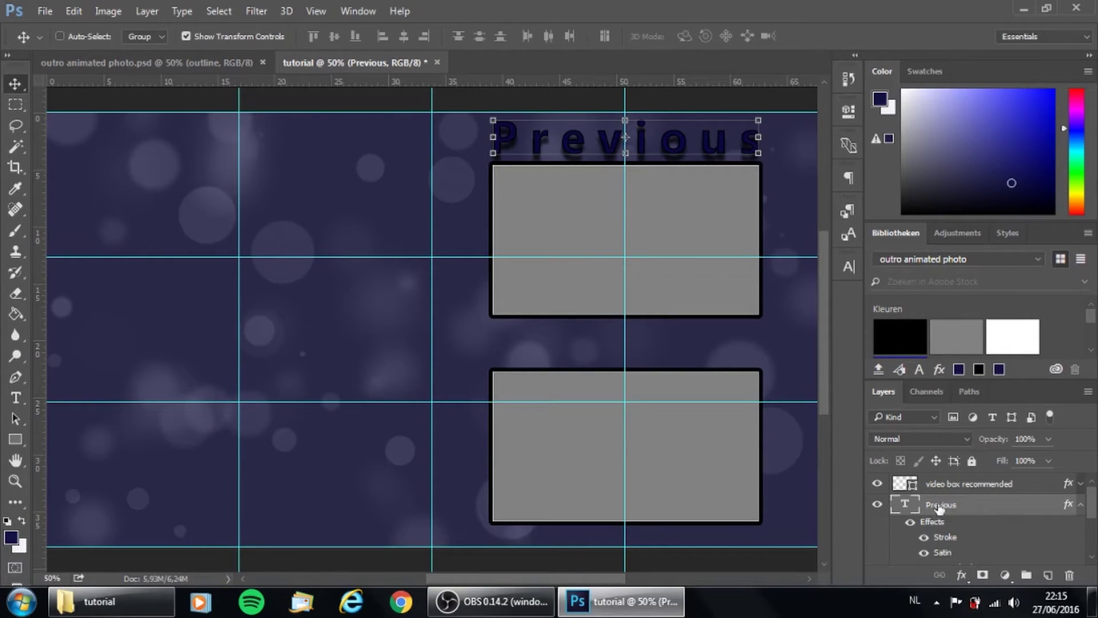
{"action": "left_click", "coordinate": [1080, 505]}
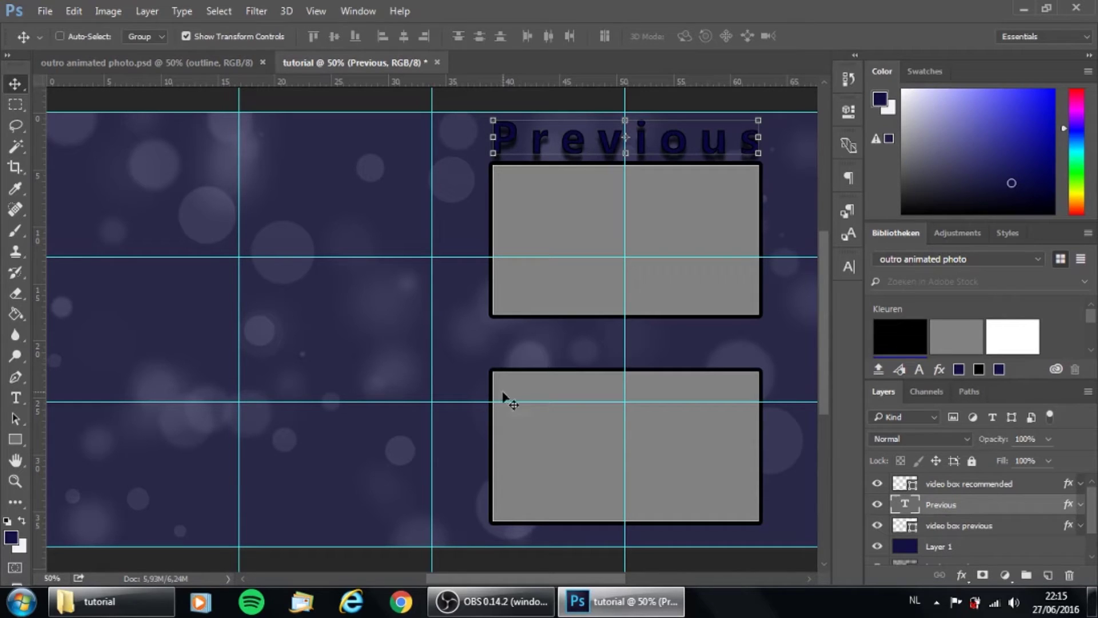
Step: Duplicate the Previous text layer as "recommended" and move the copy straight down to just above the lower video box
{"action": "left_click", "coordinate": [16, 397]}
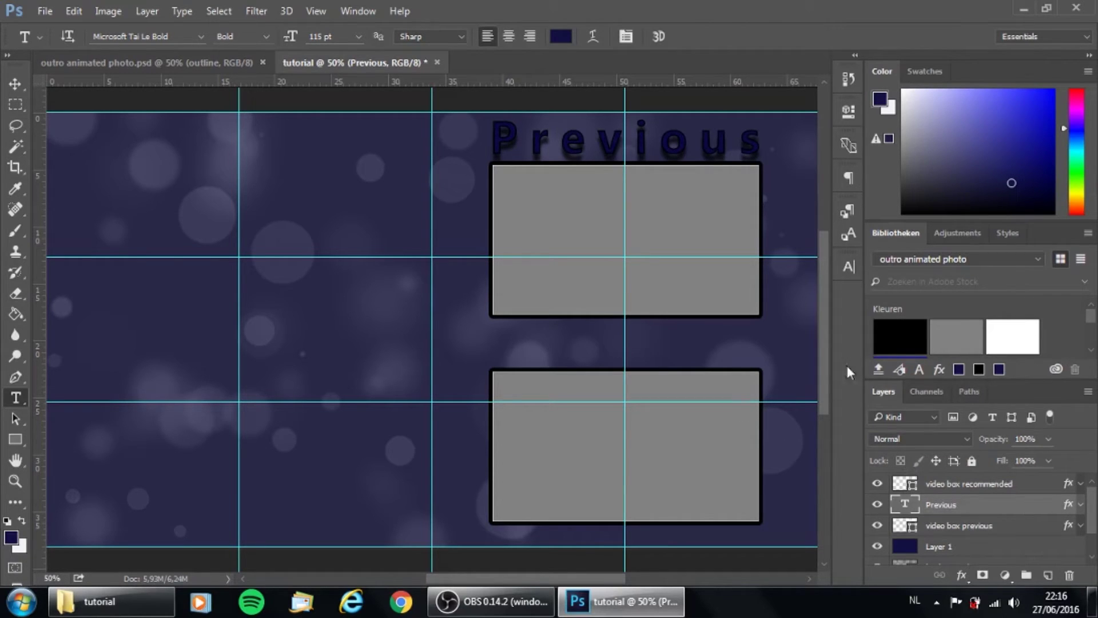
{"action": "right_click", "coordinate": [942, 504]}
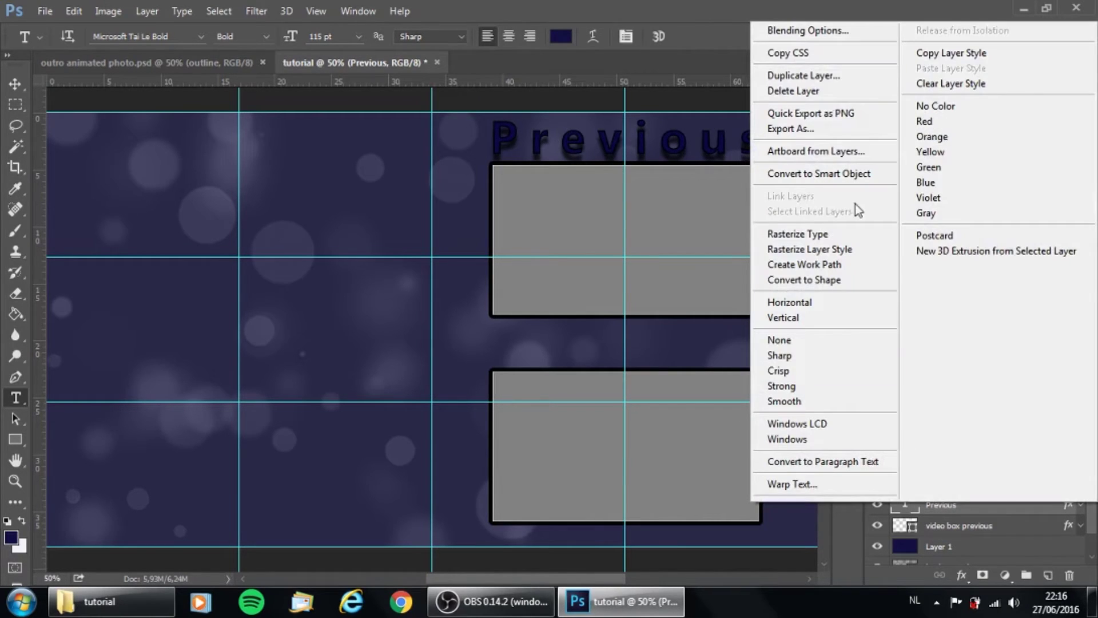
{"action": "left_click", "coordinate": [827, 75]}
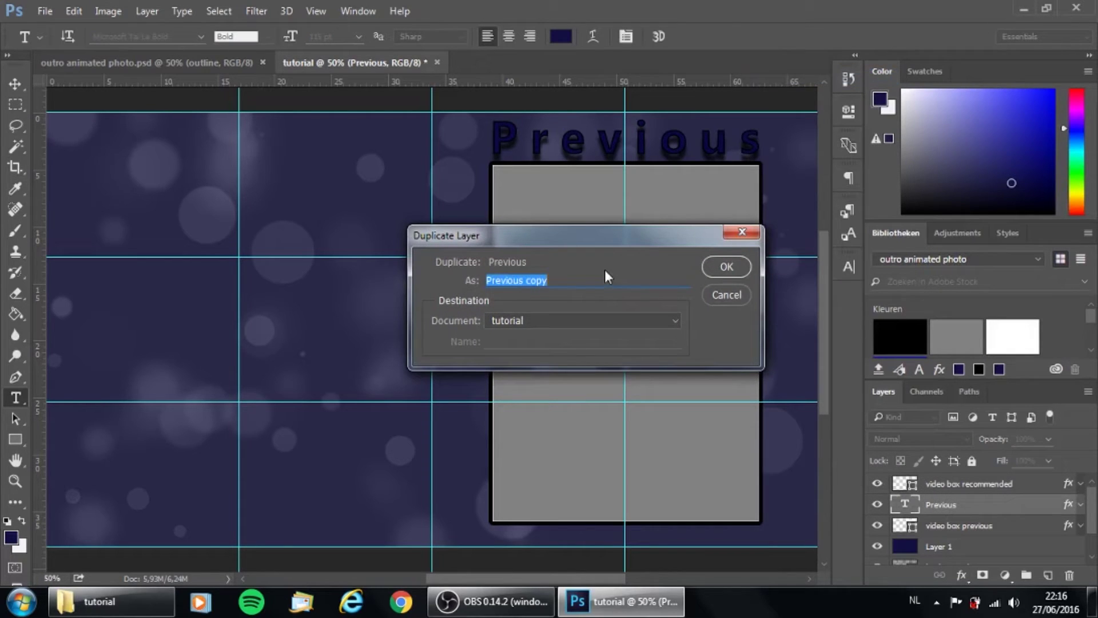
{"action": "left_click", "coordinate": [579, 277]}
{"action": "left_click_drag", "start_coordinate": [578, 277], "coordinate": [484, 294]}
{"action": "type", "text": "recommended"}
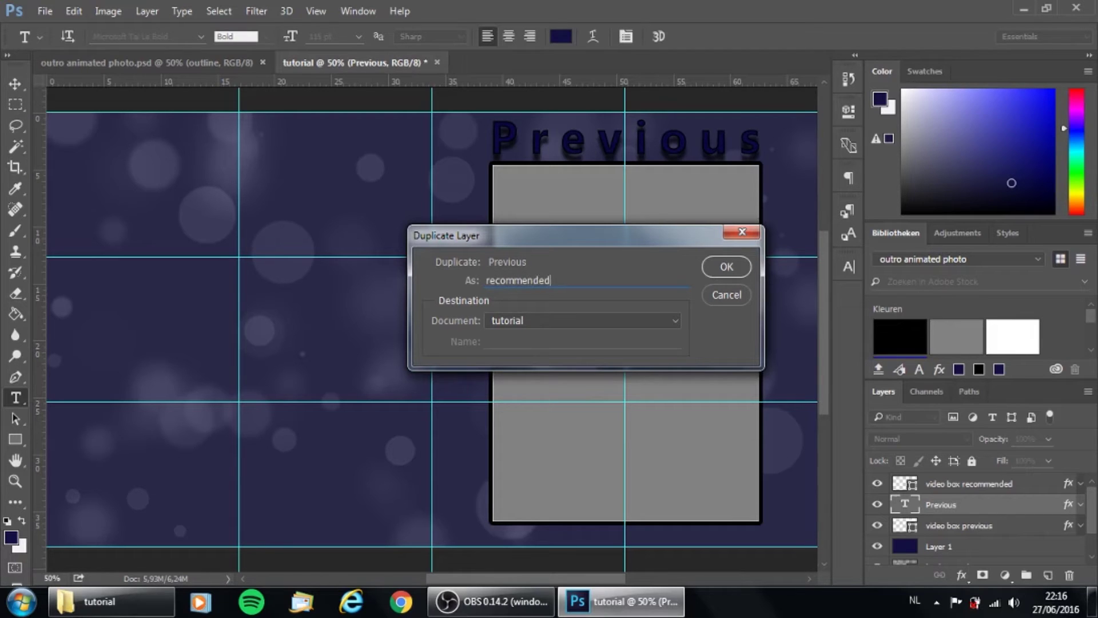
{"action": "left_click", "coordinate": [725, 266]}
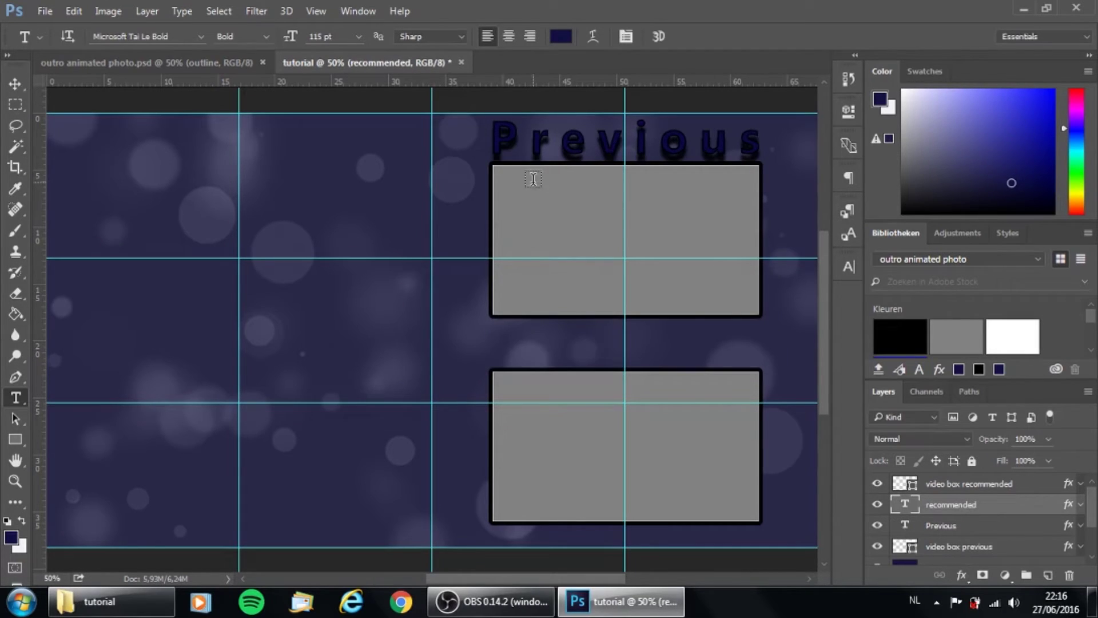
{"action": "left_click", "coordinate": [16, 83]}
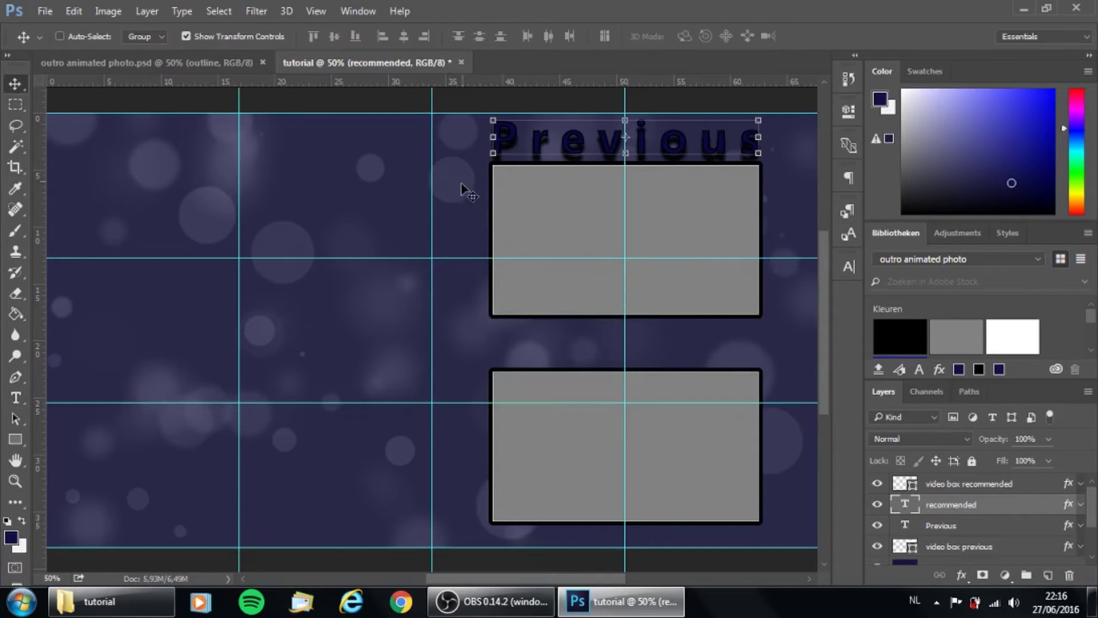
{"action": "left_click_drag", "start_coordinate": [460, 162], "coordinate": [461, 373]}
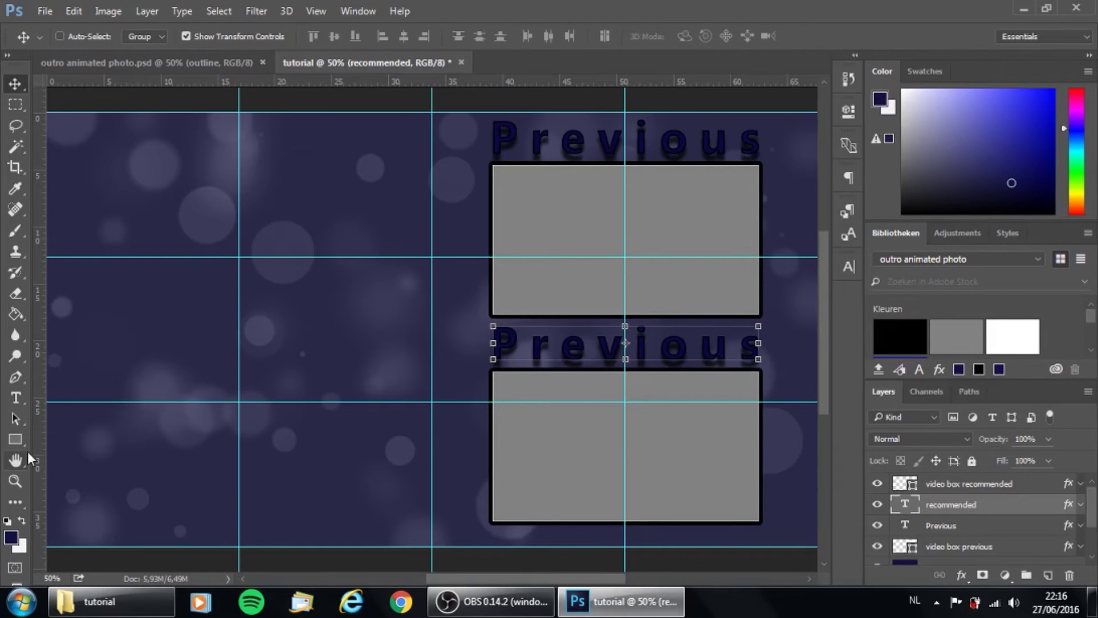
Step: Replace the copied title above the lower video box with the text "Recommended"
{"action": "left_click", "coordinate": [16, 398]}
{"action": "left_click", "coordinate": [594, 345]}
{"action": "double_click", "coordinate": [593, 345]}
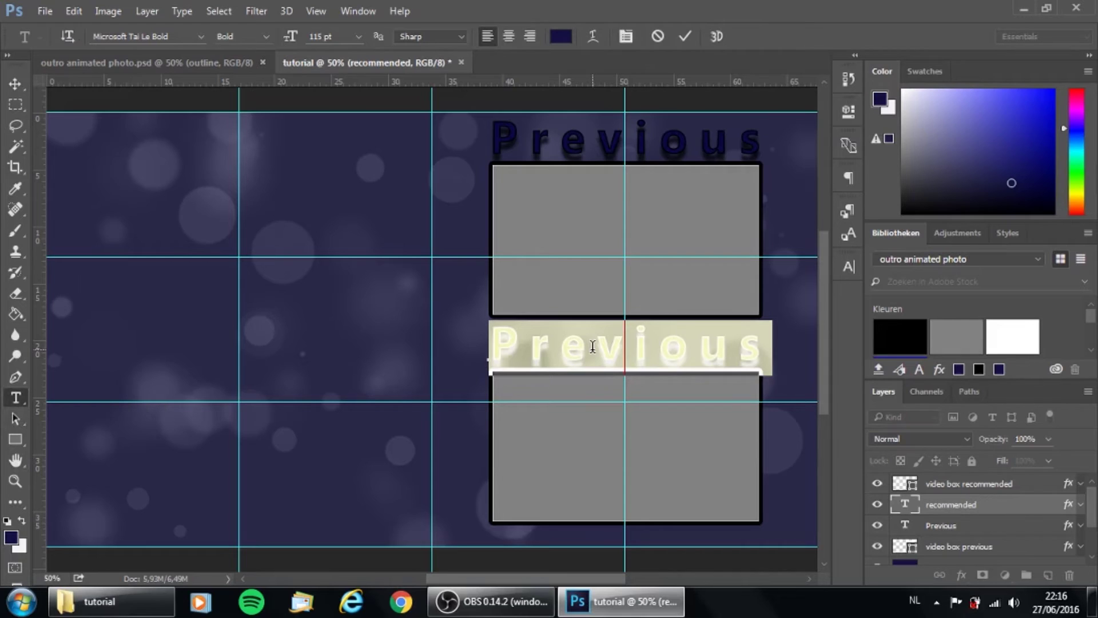
{"action": "type", "text": "Re"}
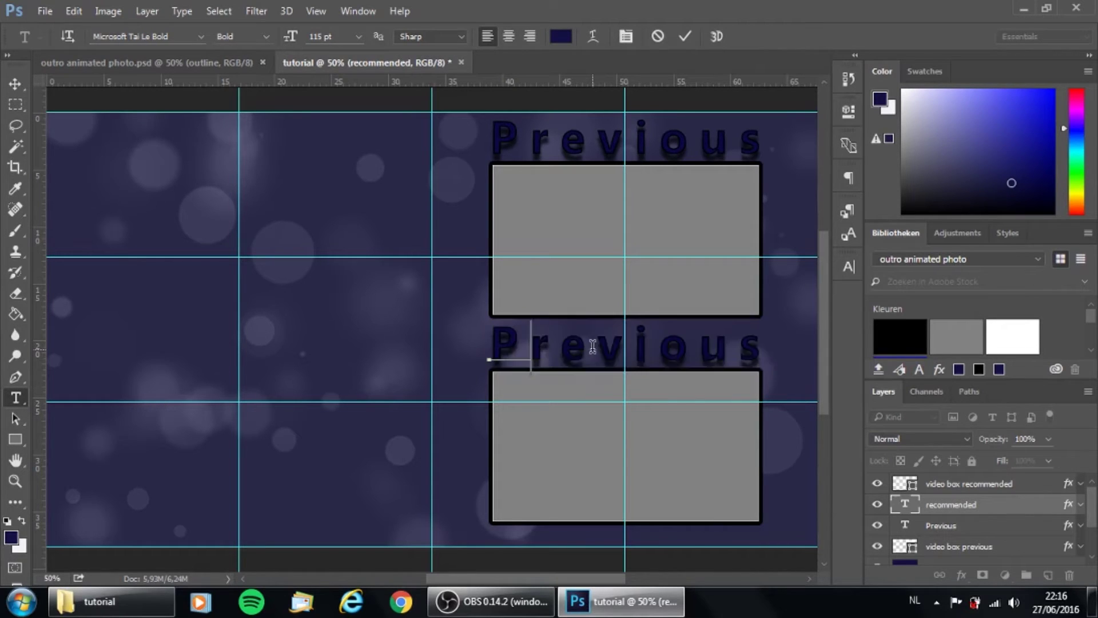
{"action": "type", "text": "comm"}
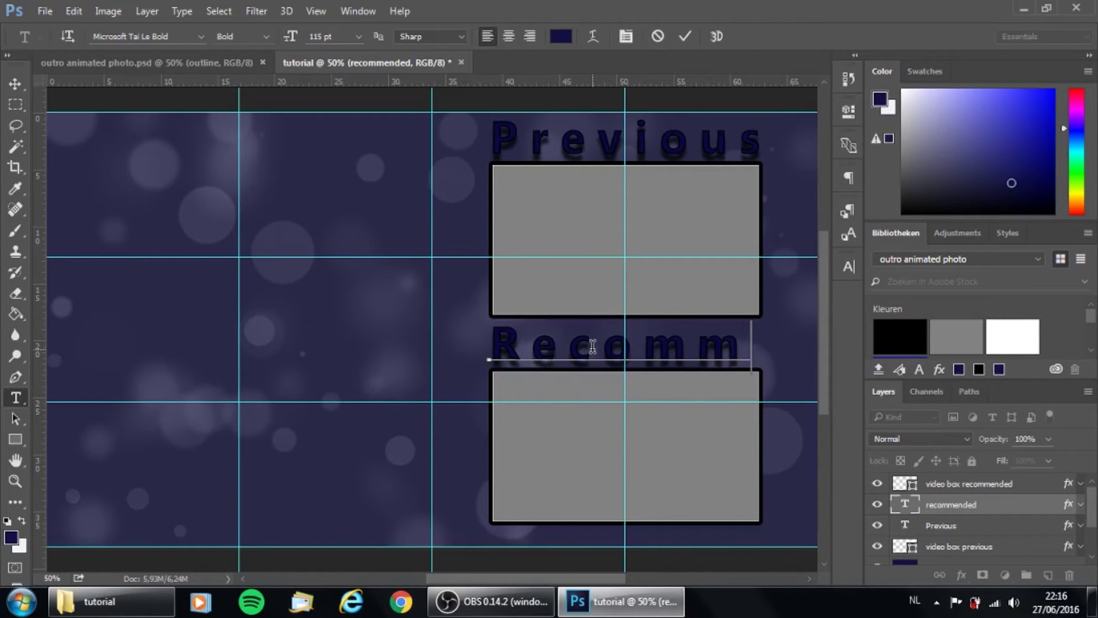
{"action": "type", "text": "en"}
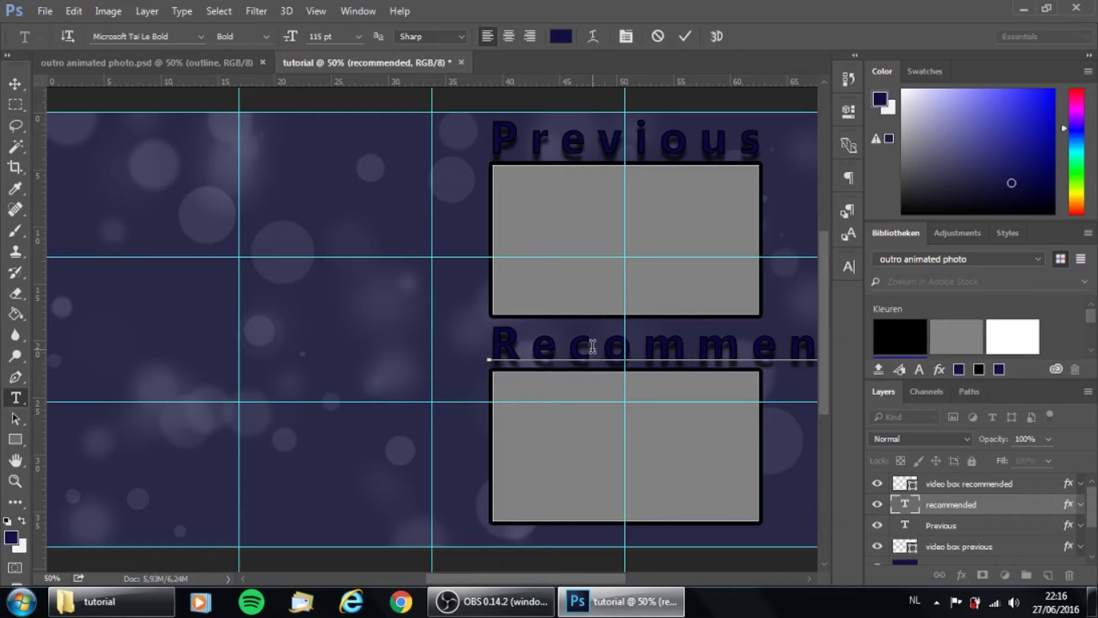
Step: Set the Recommended text's tracking to -100 so it fits the width of the video box, and commit the text
{"action": "double_click", "coordinate": [566, 352]}
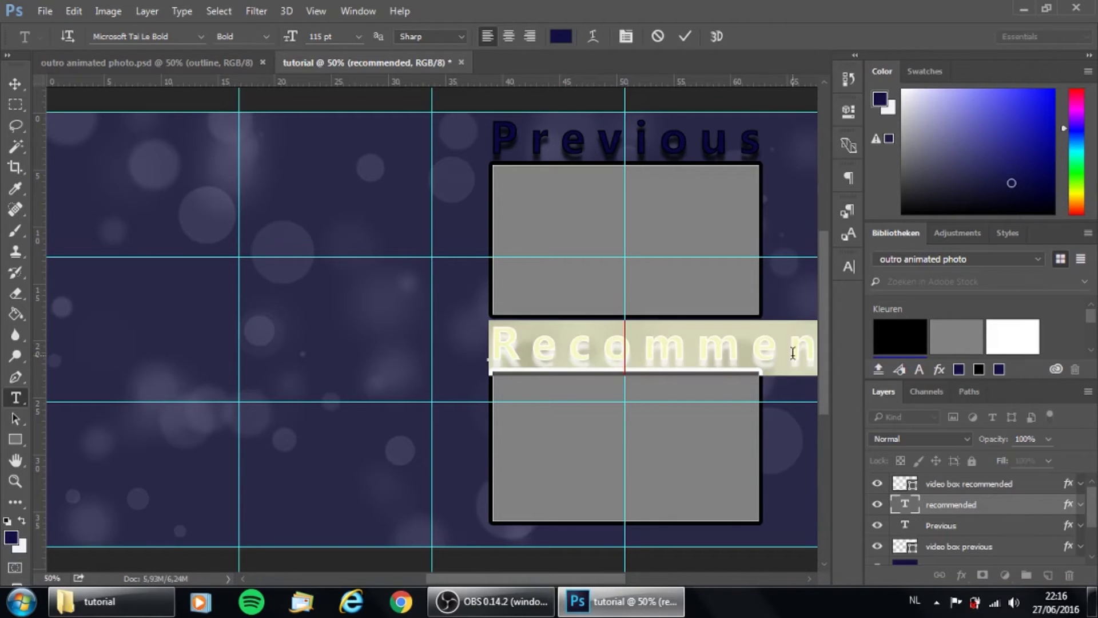
{"action": "left_click", "coordinate": [851, 263]}
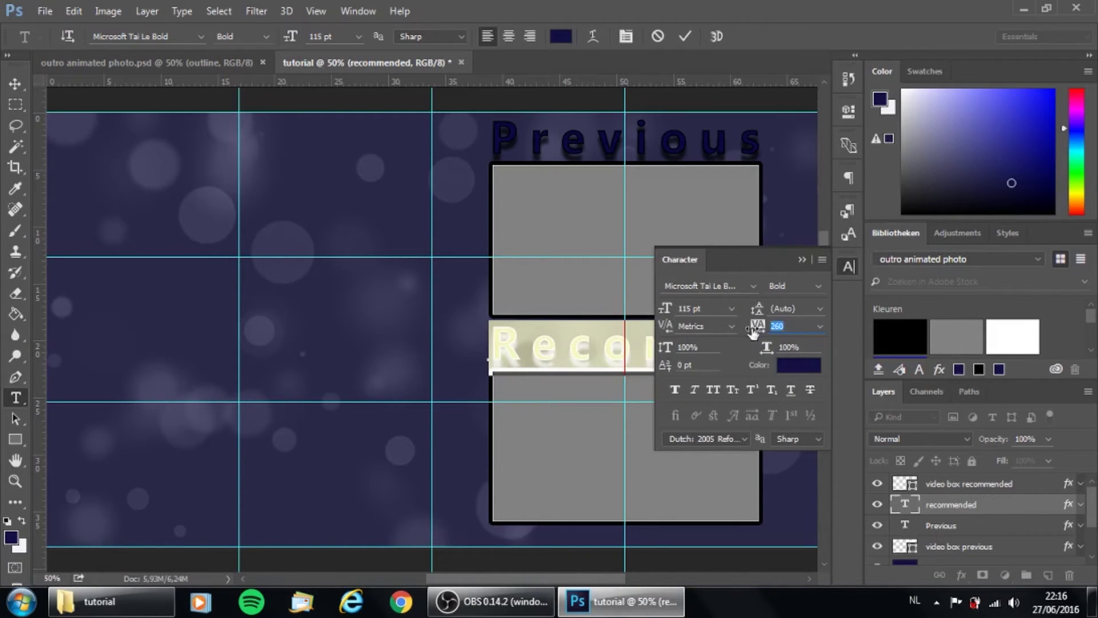
{"action": "left_click_drag", "start_coordinate": [759, 331], "coordinate": [743, 330]}
{"action": "left_click_drag", "start_coordinate": [776, 254], "coordinate": [747, 88]}
{"action": "left_click_drag", "start_coordinate": [728, 162], "coordinate": [720, 161]}
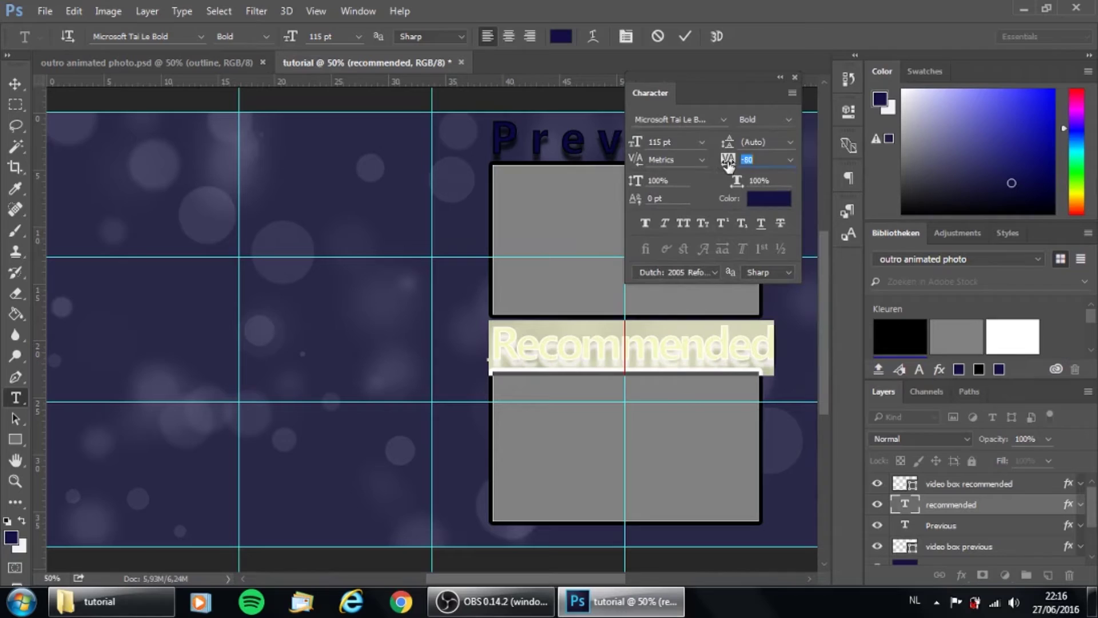
{"action": "key", "text": "Down"}
{"action": "key", "text": "Down"}
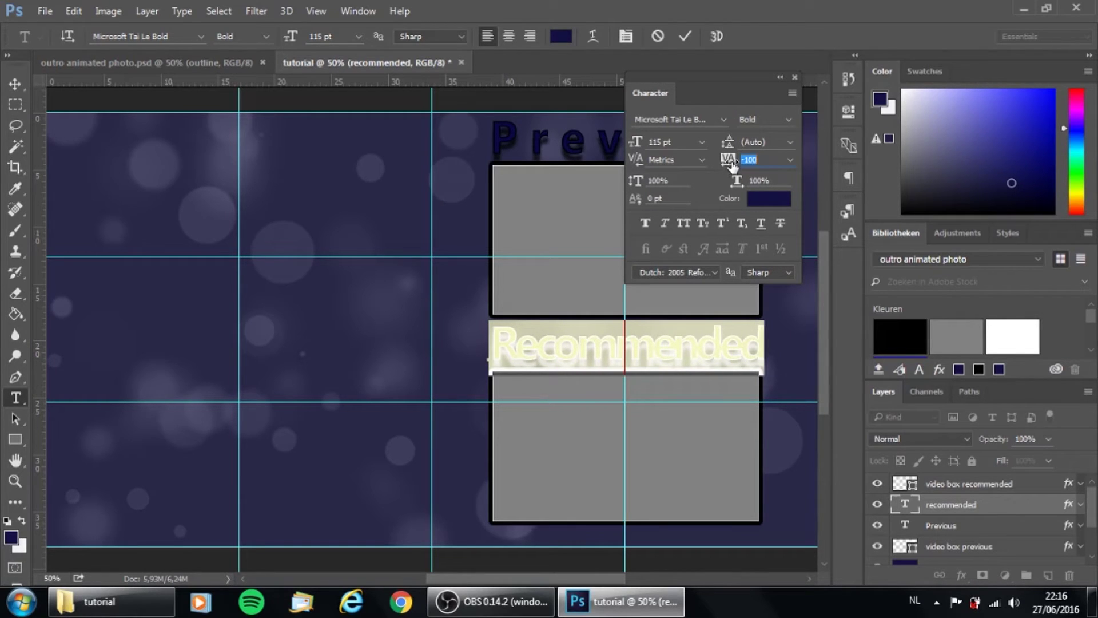
{"action": "left_click_drag", "start_coordinate": [742, 77], "coordinate": [853, 259]}
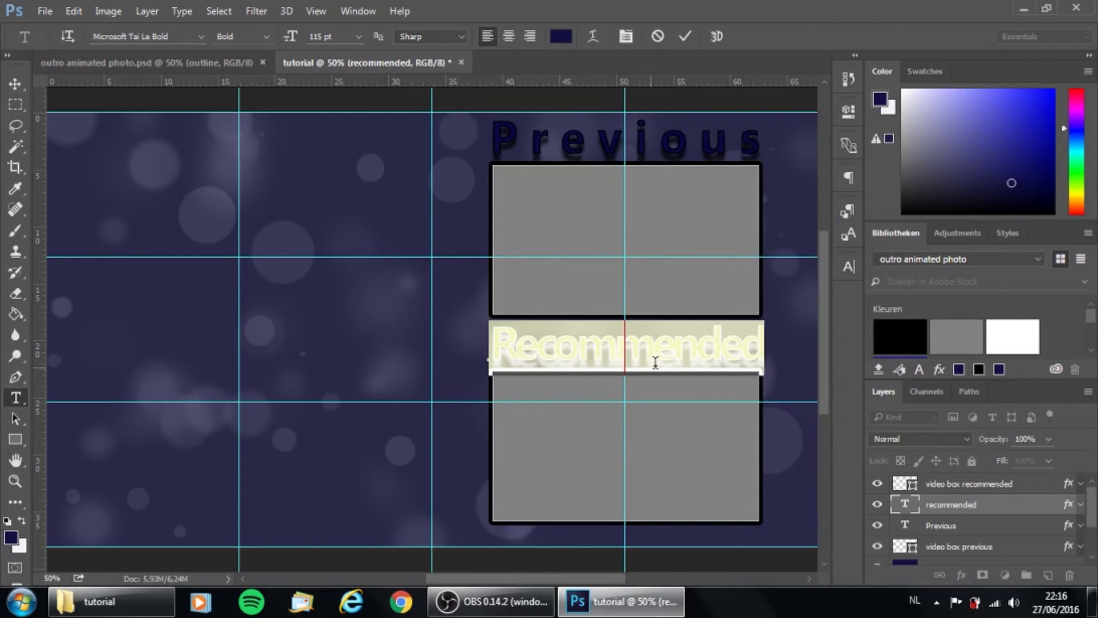
{"action": "left_click", "coordinate": [685, 36]}
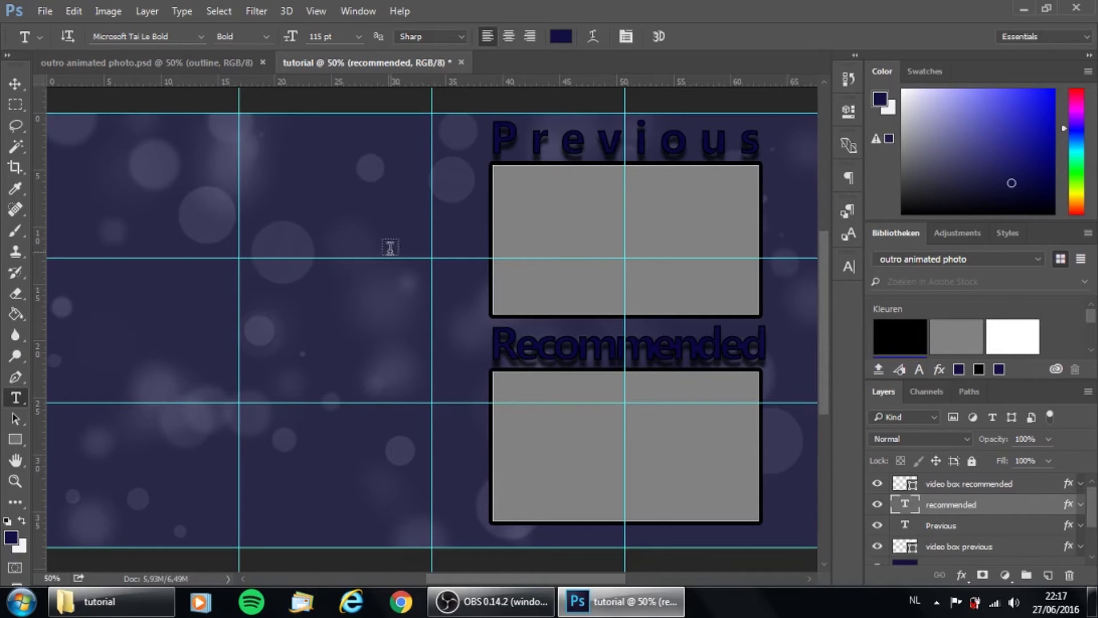
Step: Check the finished outro for reference and duplicate the recommended text layer as "thanks for watching"
{"action": "left_click", "coordinate": [201, 63]}
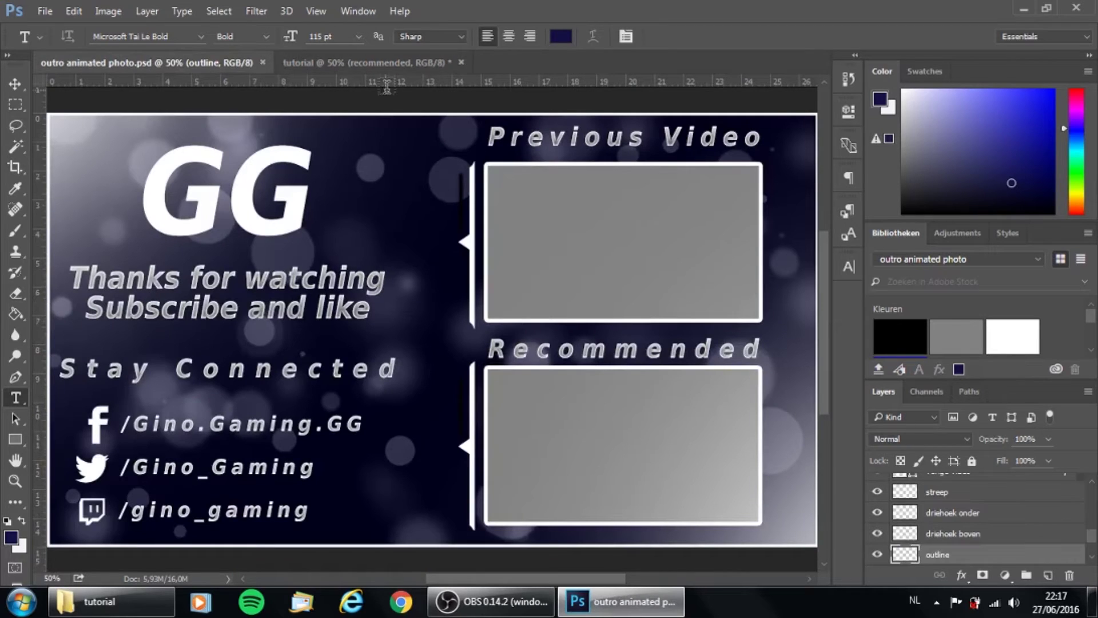
{"action": "left_click", "coordinate": [379, 64]}
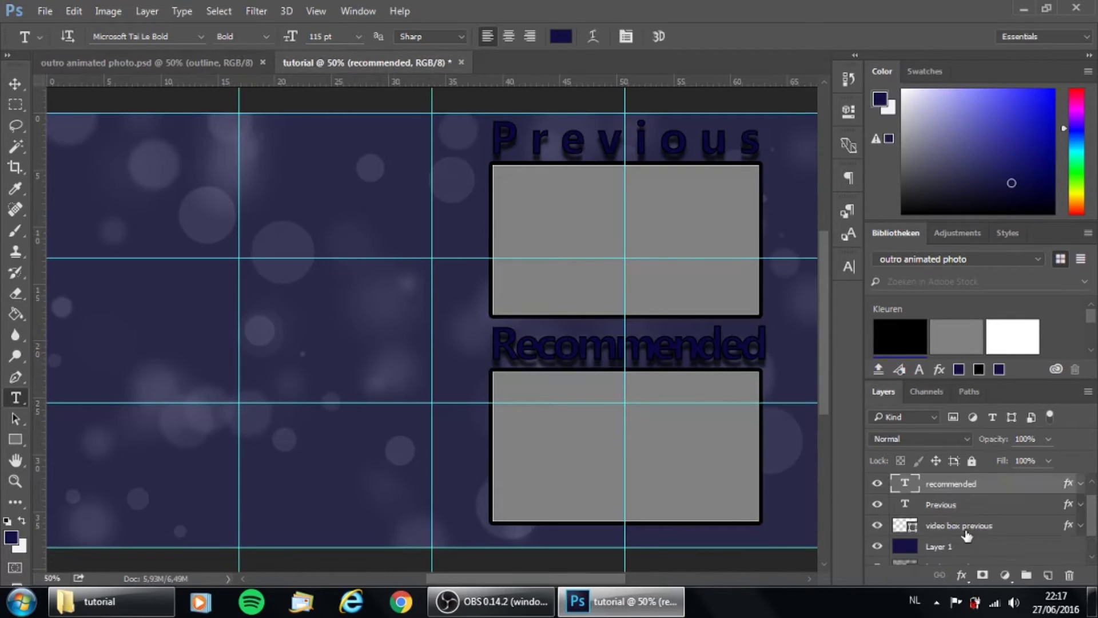
{"action": "right_click", "coordinate": [951, 486]}
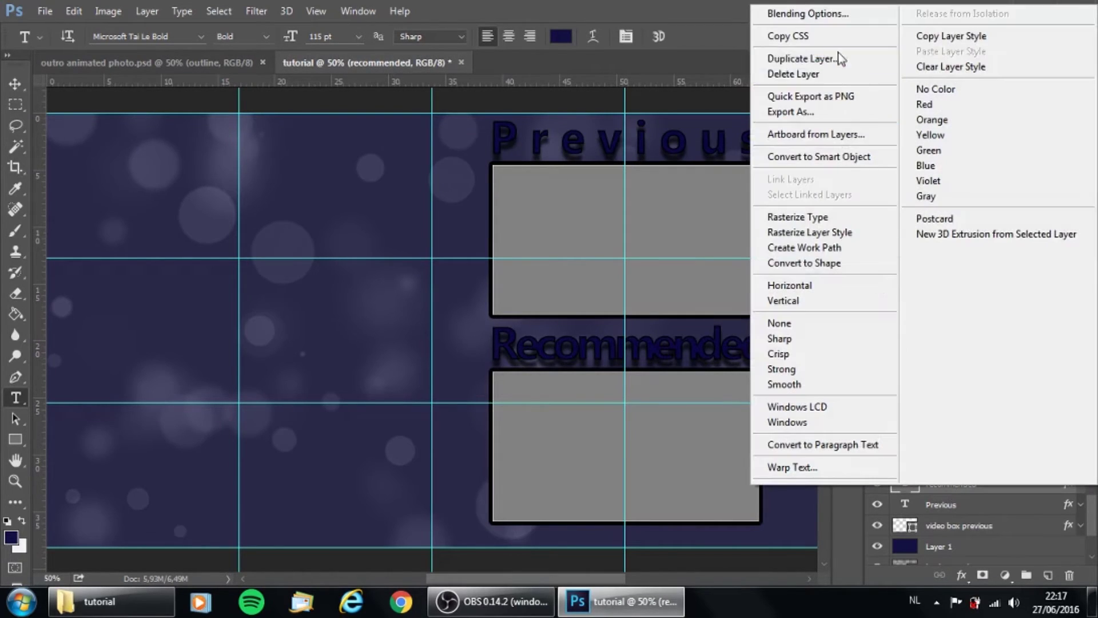
{"action": "left_click", "coordinate": [798, 60]}
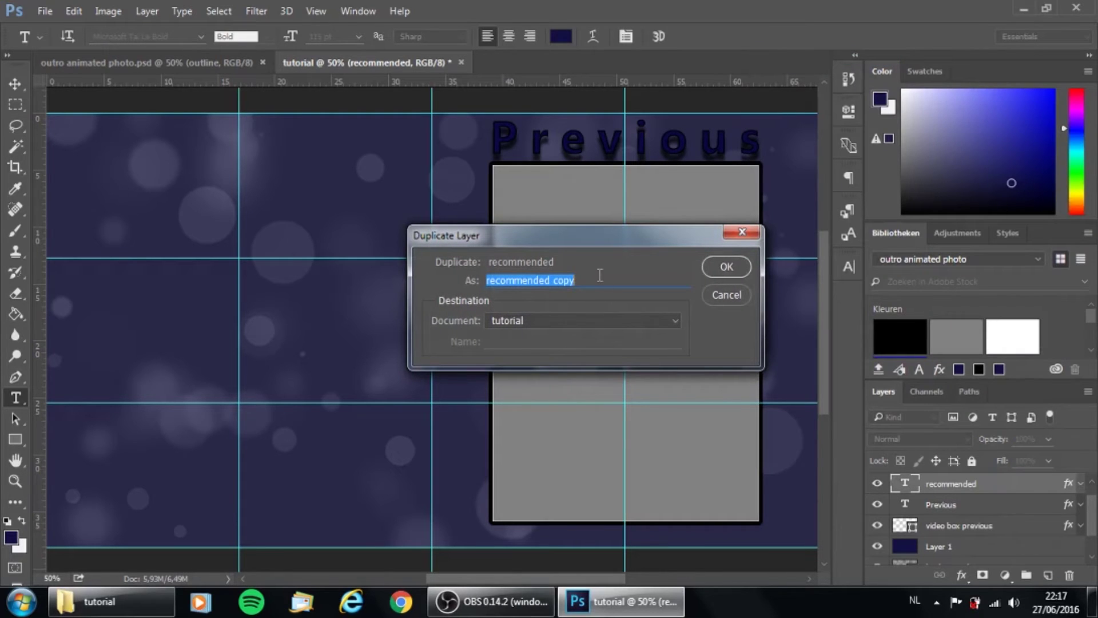
{"action": "type", "text": "thanks for watching"}
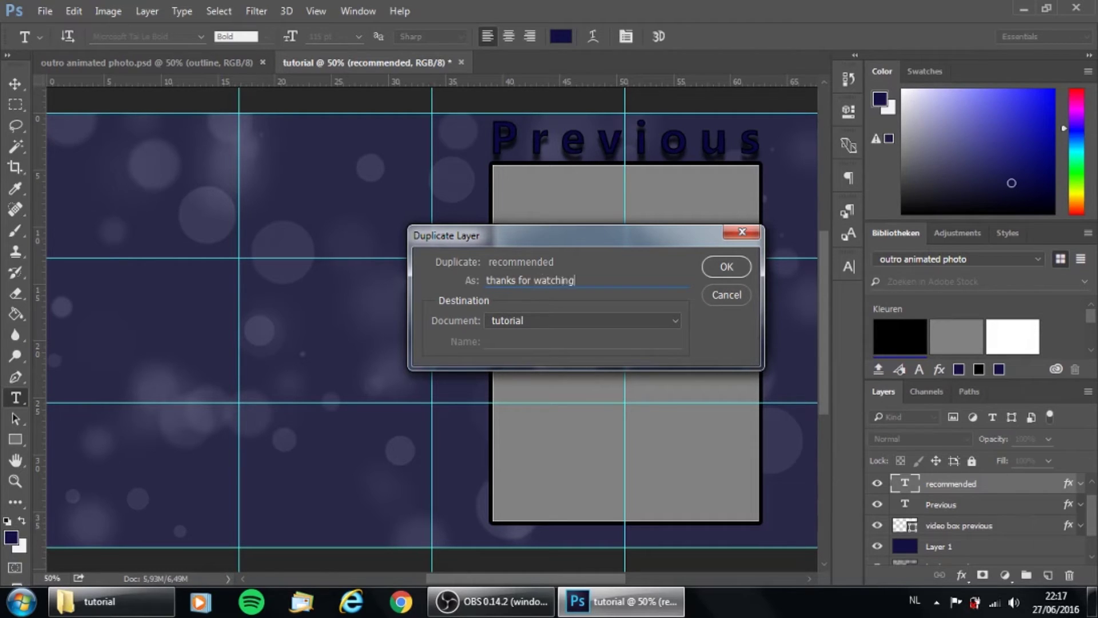
{"action": "left_click", "coordinate": [727, 267]}
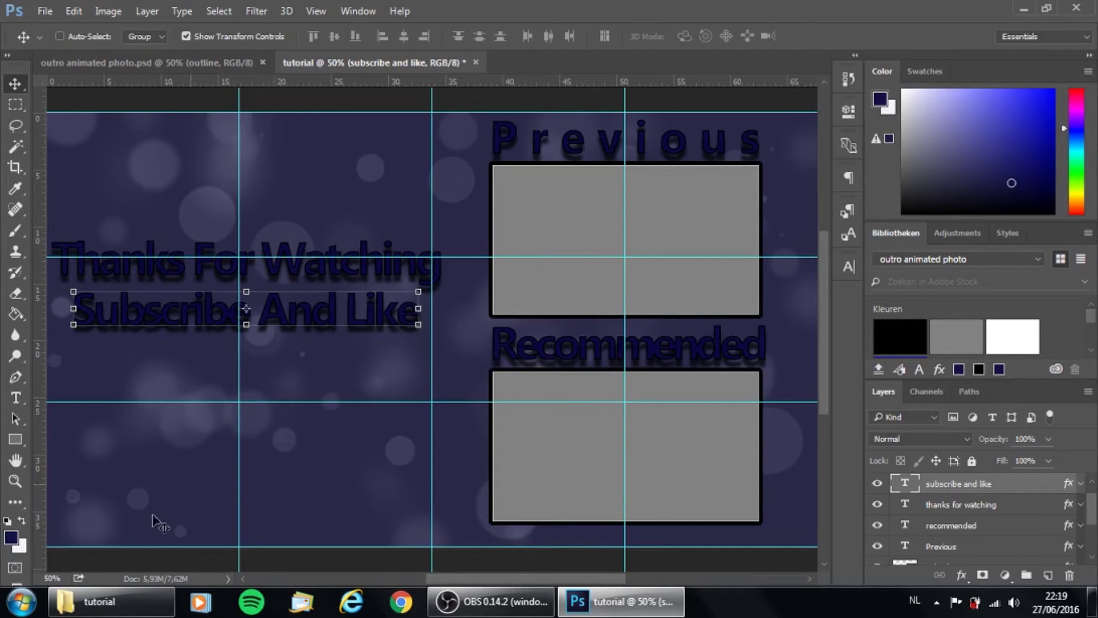
Step: Copy the Facebook logo layer from Untitled-1.psd into the tutorial document, below the Subscribe And Like text
{"action": "left_click", "coordinate": [153, 63]}
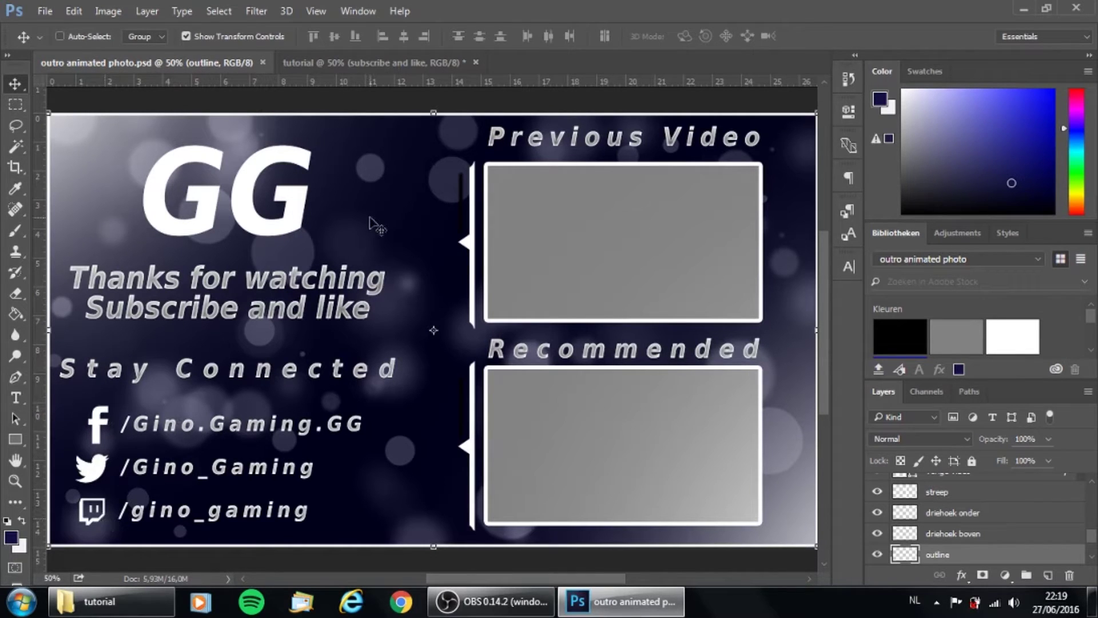
{"action": "left_click", "coordinate": [346, 57]}
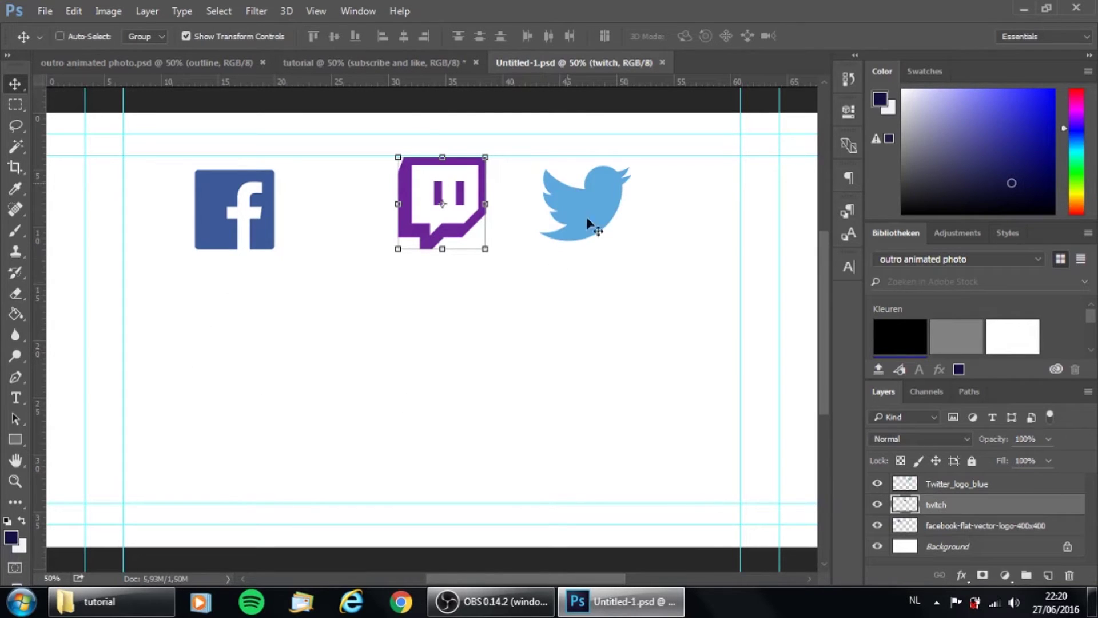
{"action": "left_click", "coordinate": [331, 60]}
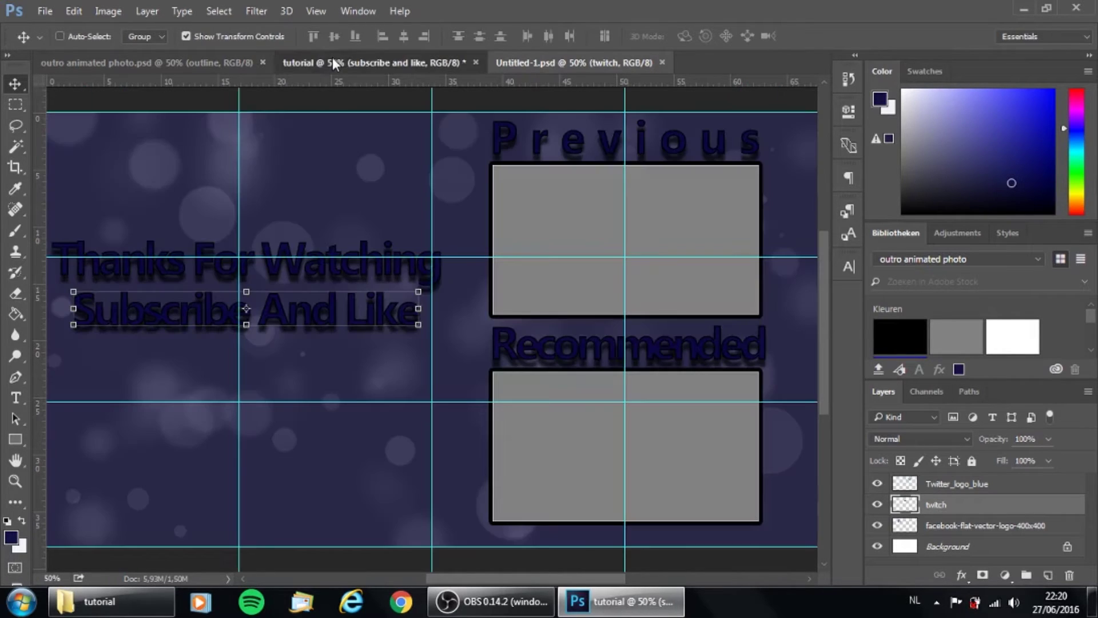
{"action": "left_click", "coordinate": [524, 61]}
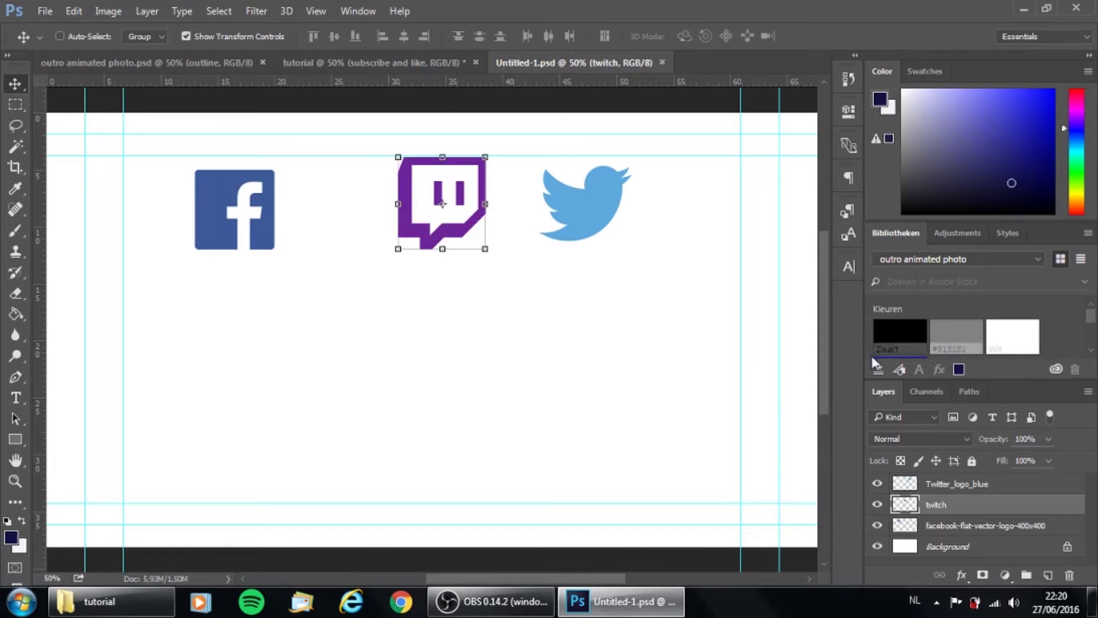
{"action": "left_click", "coordinate": [984, 526]}
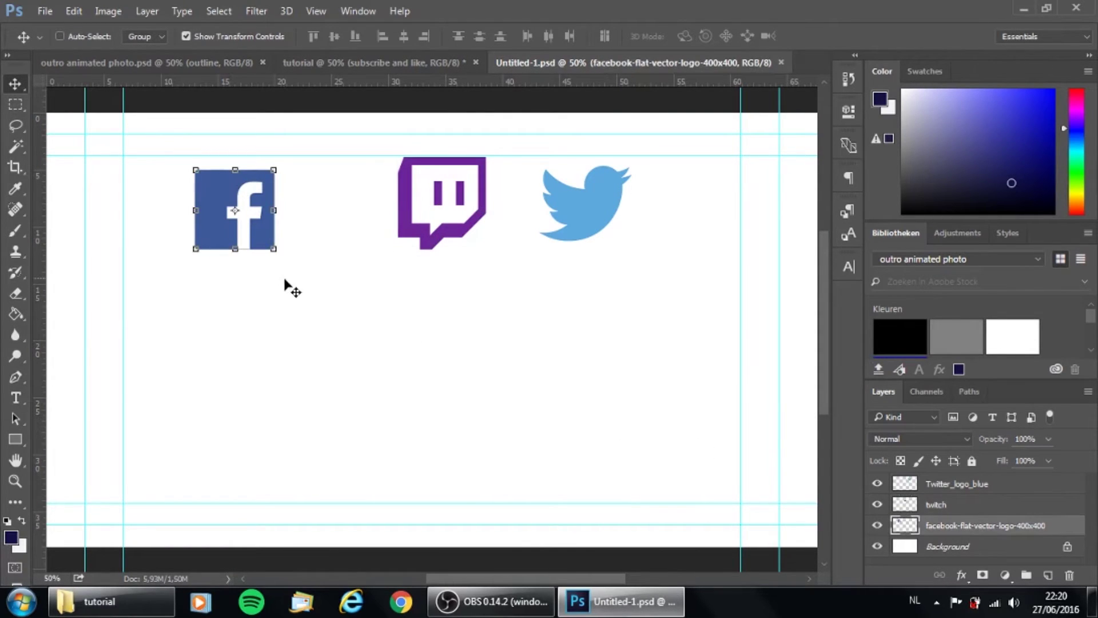
{"action": "left_click_drag", "start_coordinate": [252, 244], "coordinate": [139, 443]}
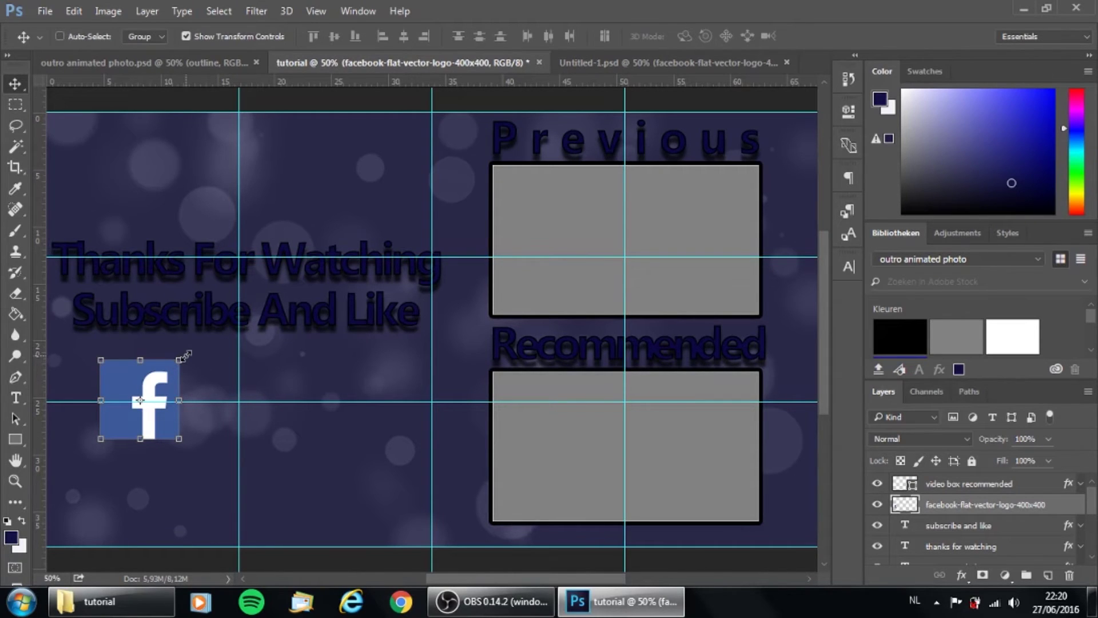
{"action": "left_click_drag", "start_coordinate": [181, 357], "coordinate": [185, 395]}
{"action": "left_click_drag", "start_coordinate": [160, 367], "coordinate": [188, 389]}
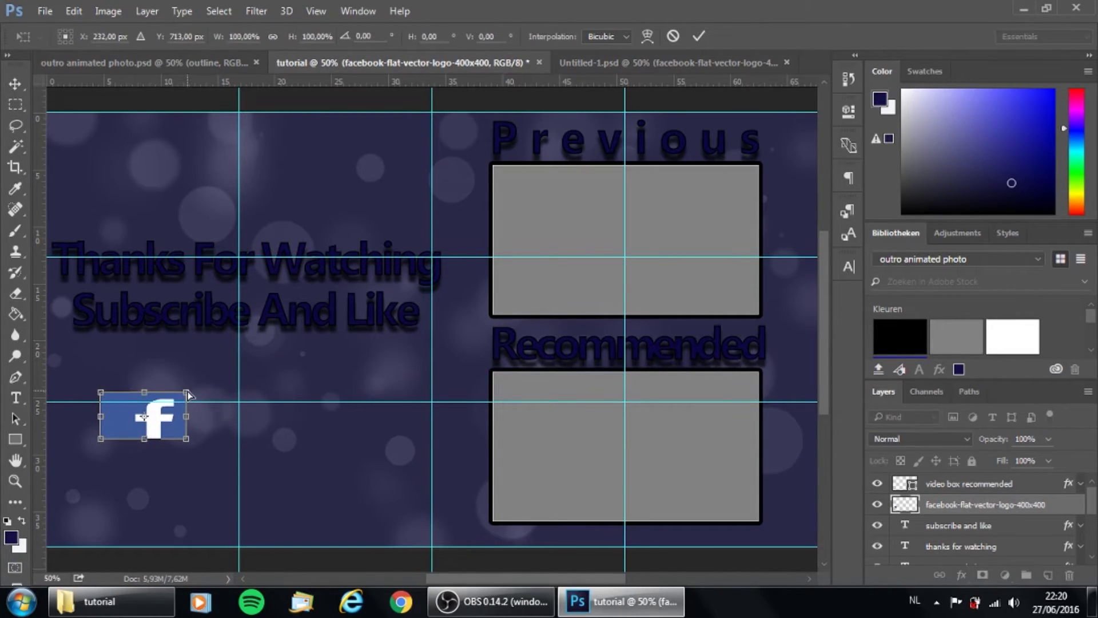
{"action": "key", "text": "ctrl+z"}
Step: Scale the Facebook logo proportionally to about 63% and place it just below the start of the Stay Connected text
{"action": "left_click_drag", "start_coordinate": [181, 359], "coordinate": [151, 390]}
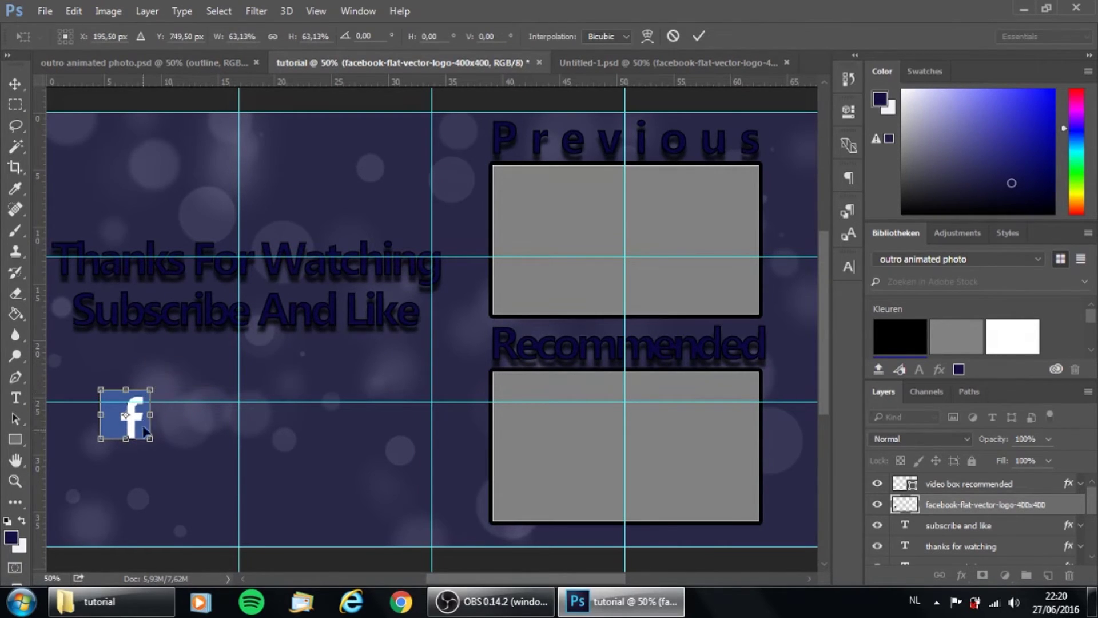
{"action": "left_click_drag", "start_coordinate": [144, 434], "coordinate": [132, 443]}
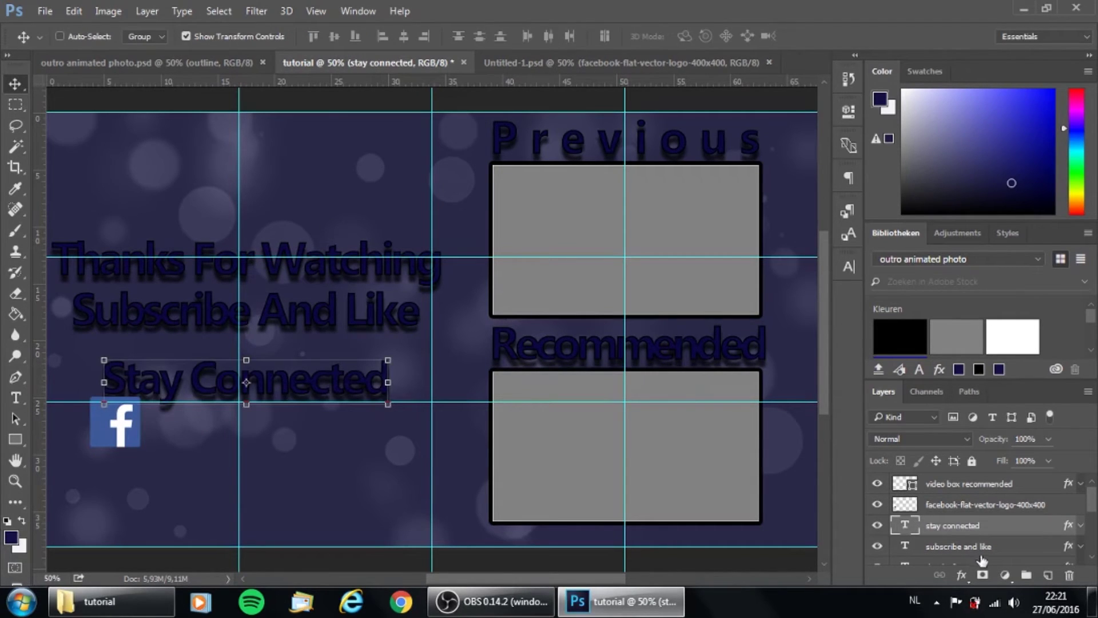
{"action": "left_click", "coordinate": [952, 505]}
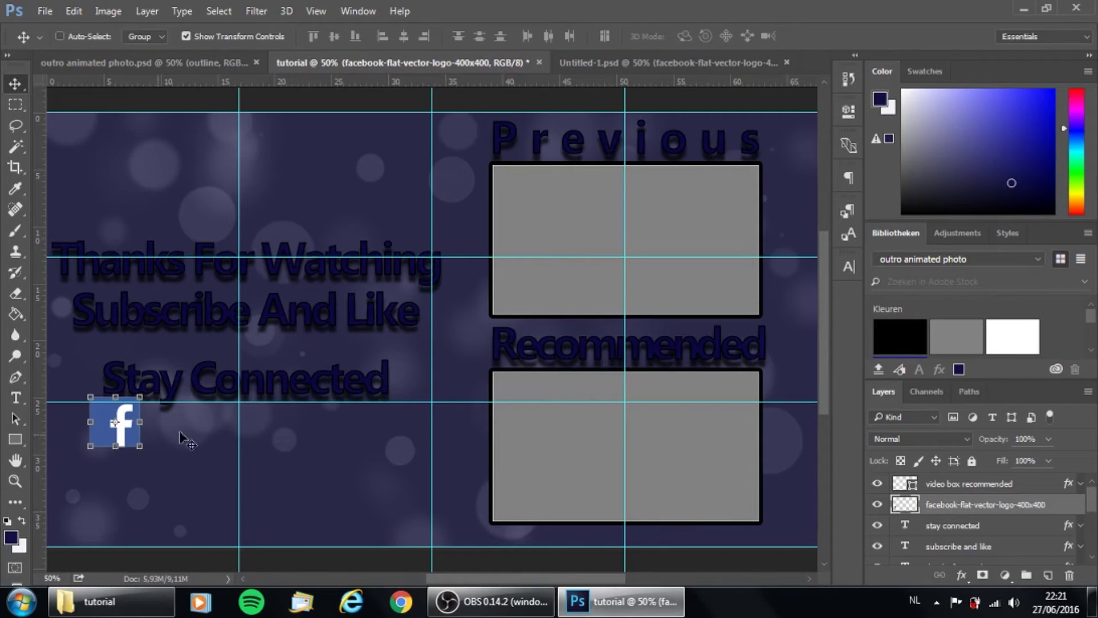
{"action": "left_click_drag", "start_coordinate": [168, 444], "coordinate": [181, 457]}
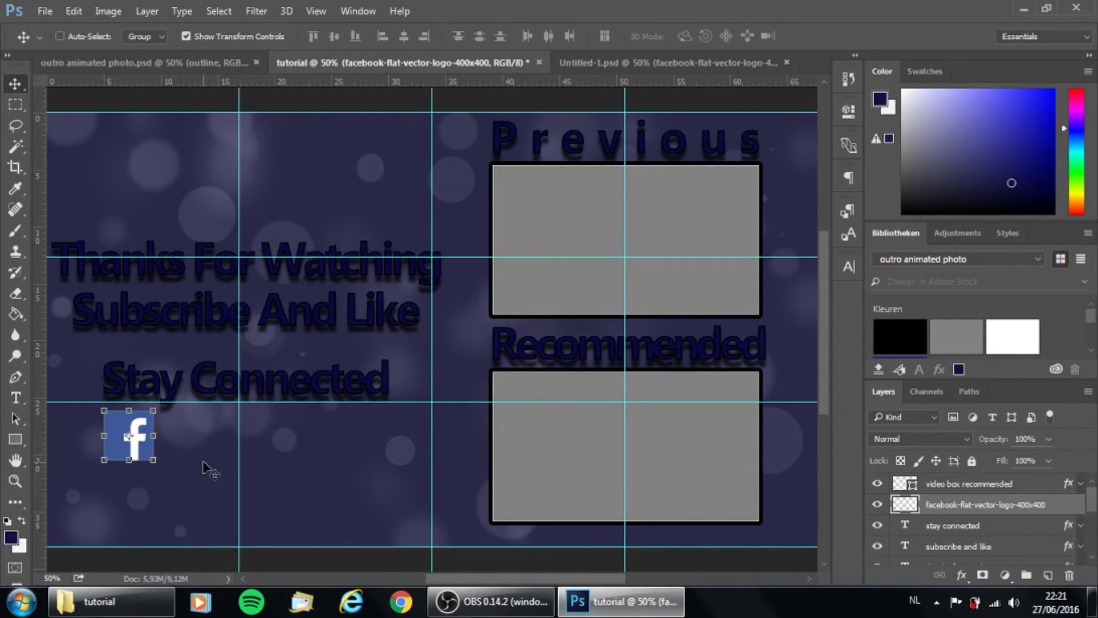
Step: Select the blue background of the Facebook logo with the Magic Wand, delete it to leave the white f, and deselect
{"action": "left_click", "coordinate": [16, 146]}
{"action": "left_click", "coordinate": [121, 436]}
{"action": "key", "text": "Delete"}
{"action": "right_click", "coordinate": [119, 438]}
{"action": "left_click", "coordinate": [166, 395]}
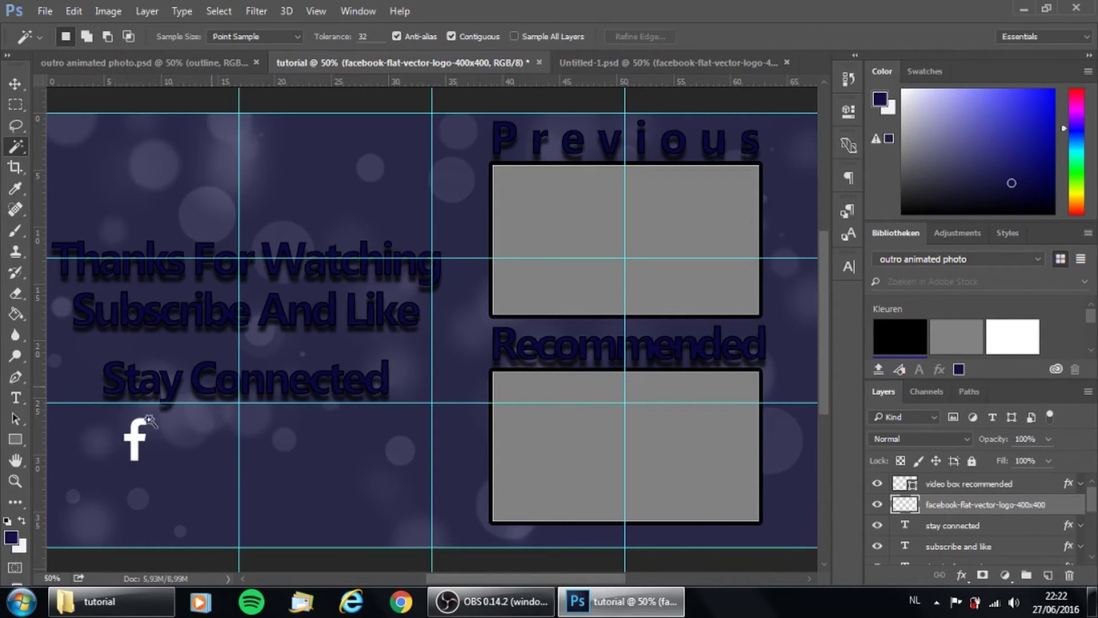
Step: Copy the stay connected layer's style onto the Facebook logo layer and align the logo with the left edge of the Stay Connected text
{"action": "left_click", "coordinate": [953, 530]}
{"action": "right_click", "coordinate": [953, 531]}
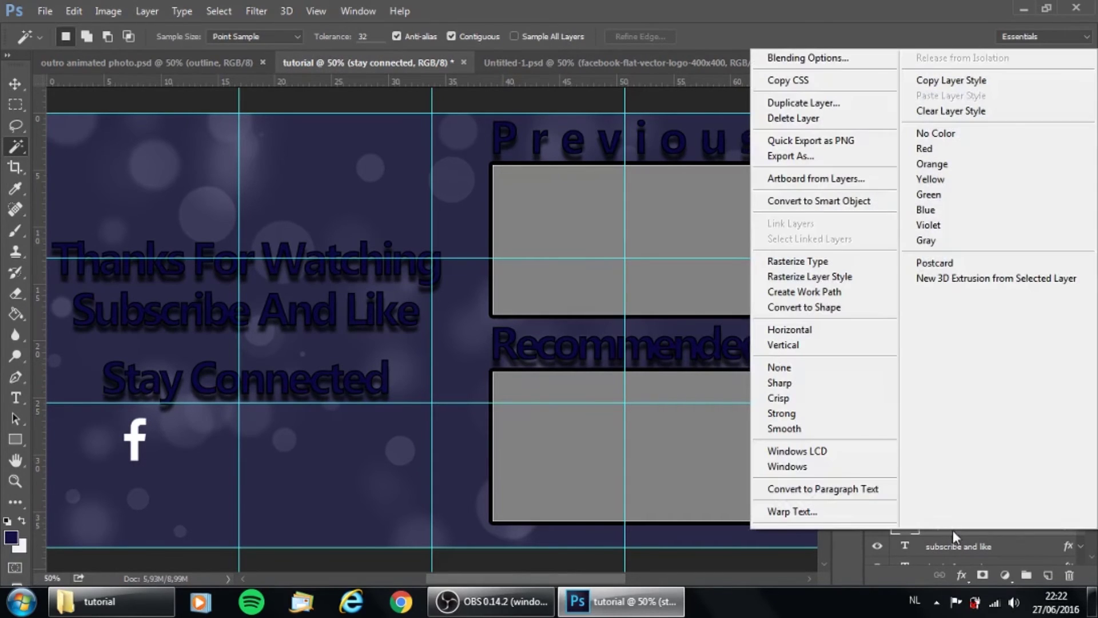
{"action": "left_click", "coordinate": [1002, 85]}
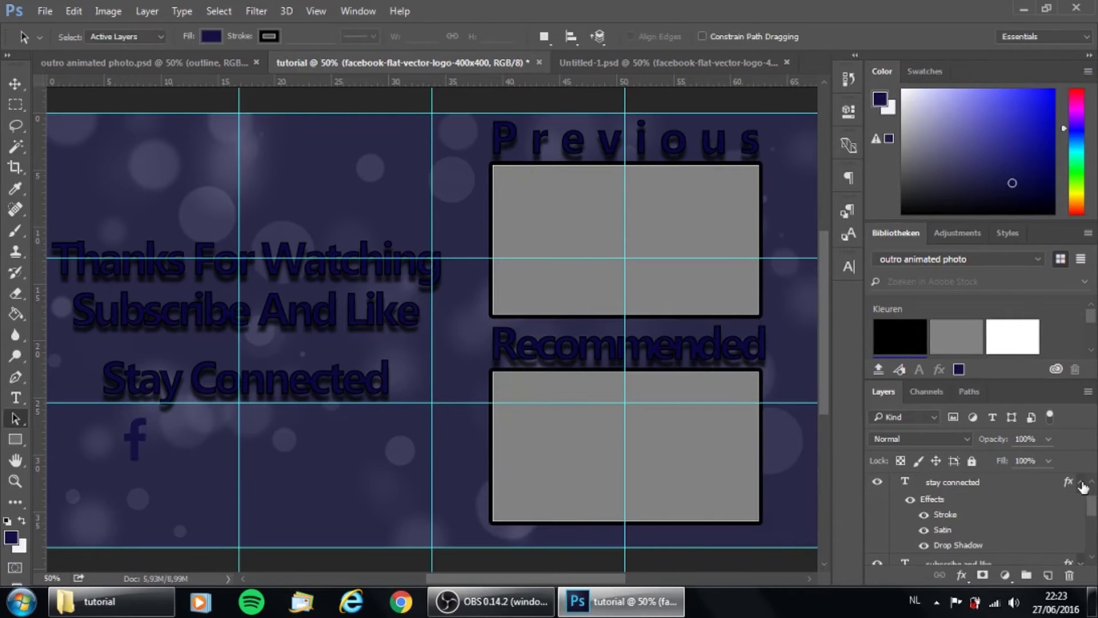
{"action": "scroll", "coordinate": [1017, 535], "scroll_direction": "up", "scroll_amount": 2}
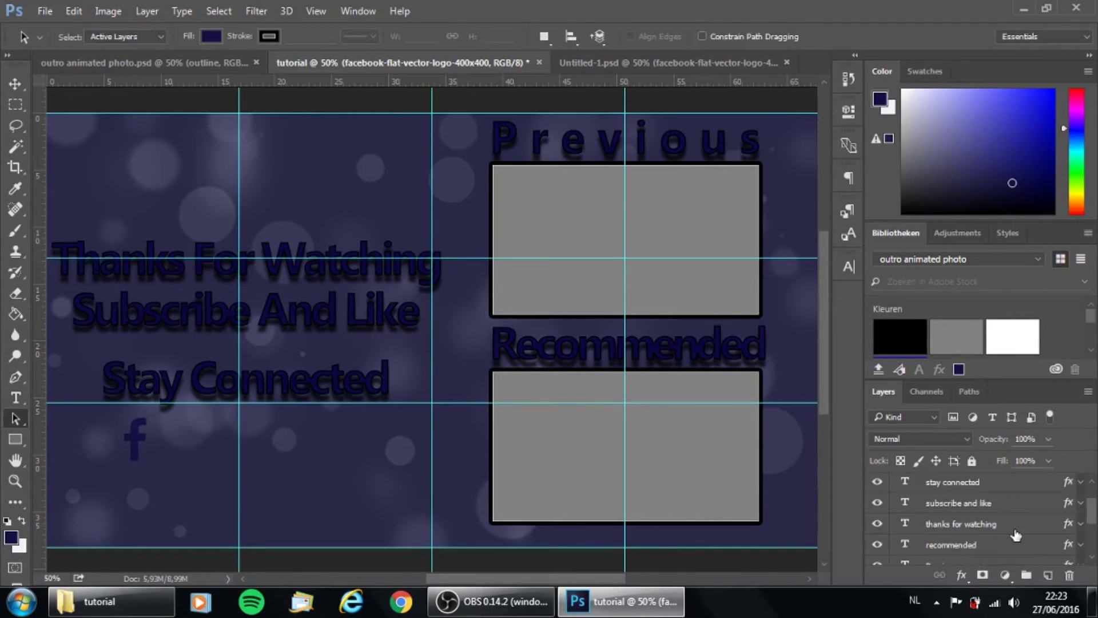
{"action": "scroll", "coordinate": [1003, 505], "scroll_direction": "up", "scroll_amount": 1}
{"action": "right_click", "coordinate": [1003, 505]}
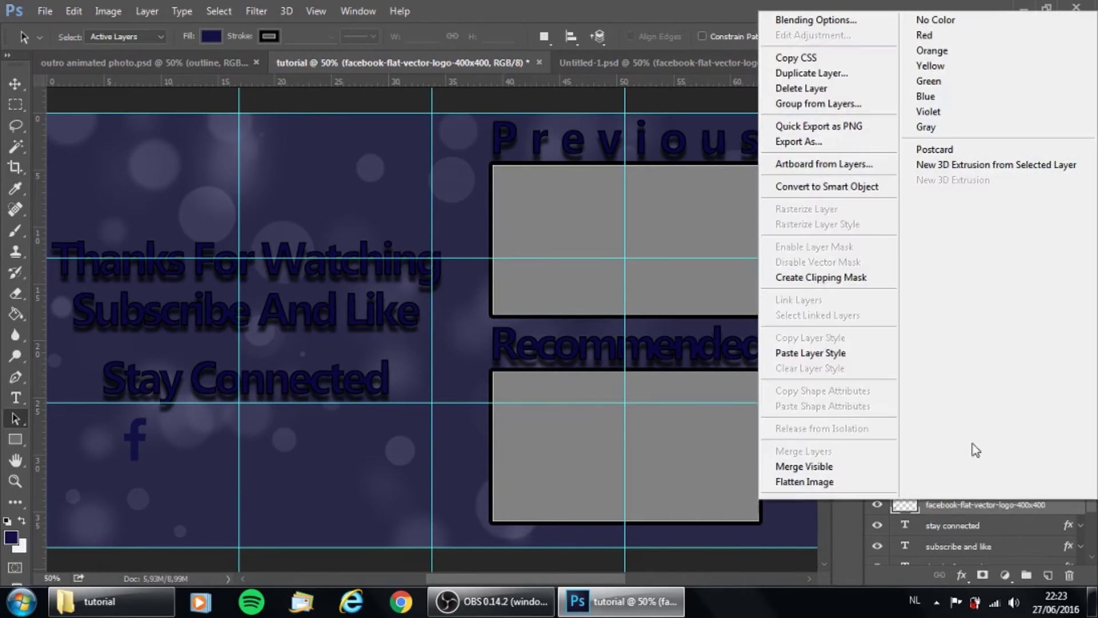
{"action": "left_click", "coordinate": [974, 354]}
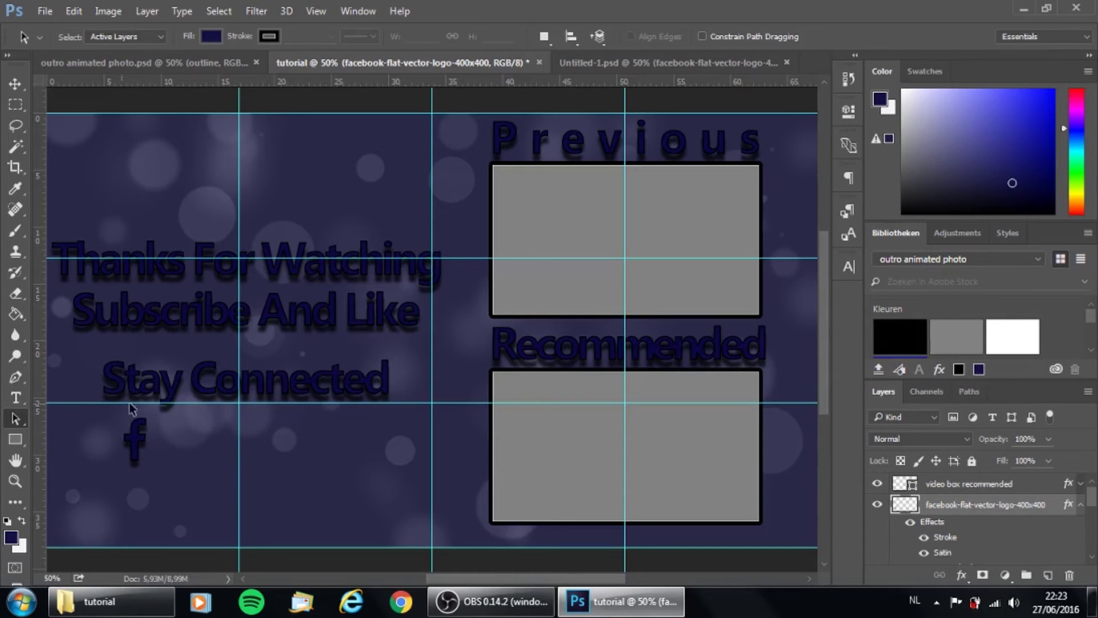
{"action": "left_click", "coordinate": [15, 83]}
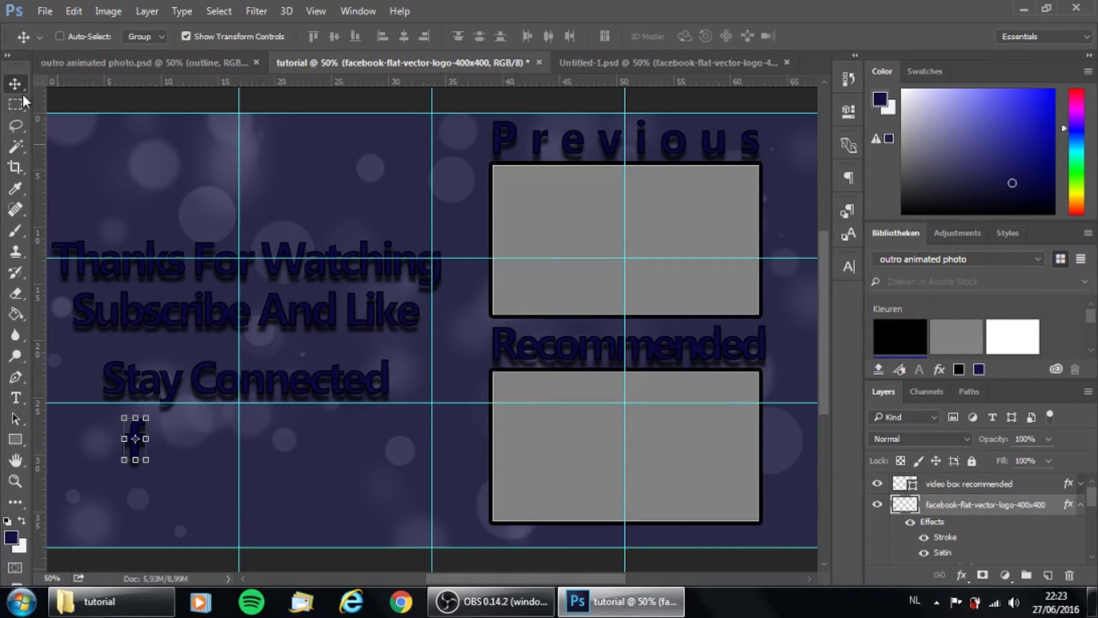
{"action": "left_click_drag", "start_coordinate": [184, 464], "coordinate": [164, 456]}
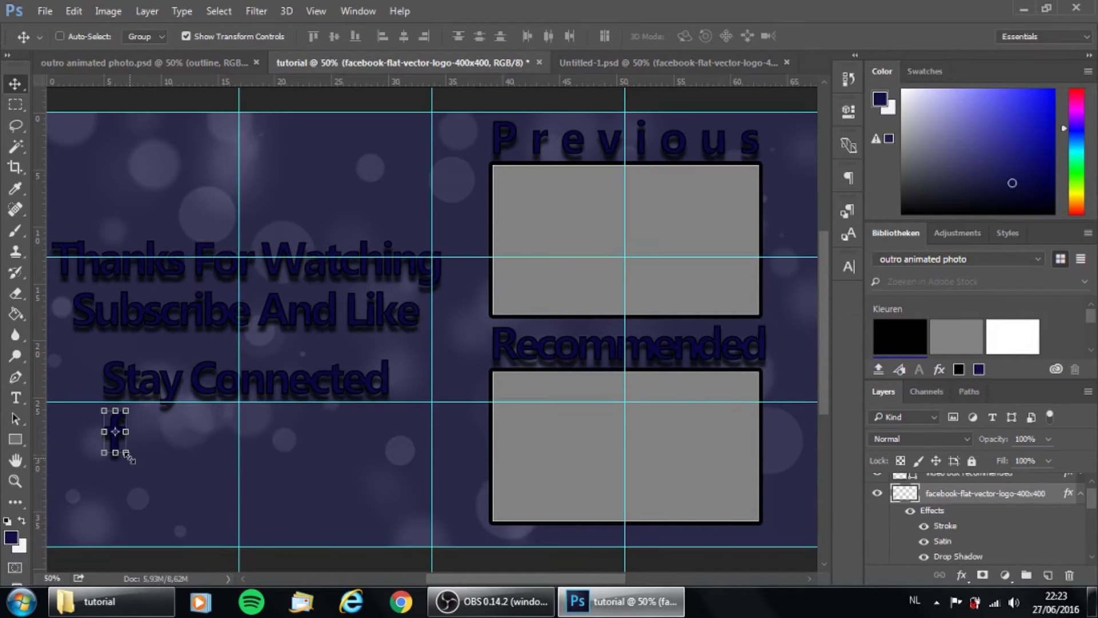
Step: Scale the Facebook logo proportionally to about 72%, keeping its top-left corner in place beneath the Stay Connected text
{"action": "left_click_drag", "start_coordinate": [127, 454], "coordinate": [123, 447]}
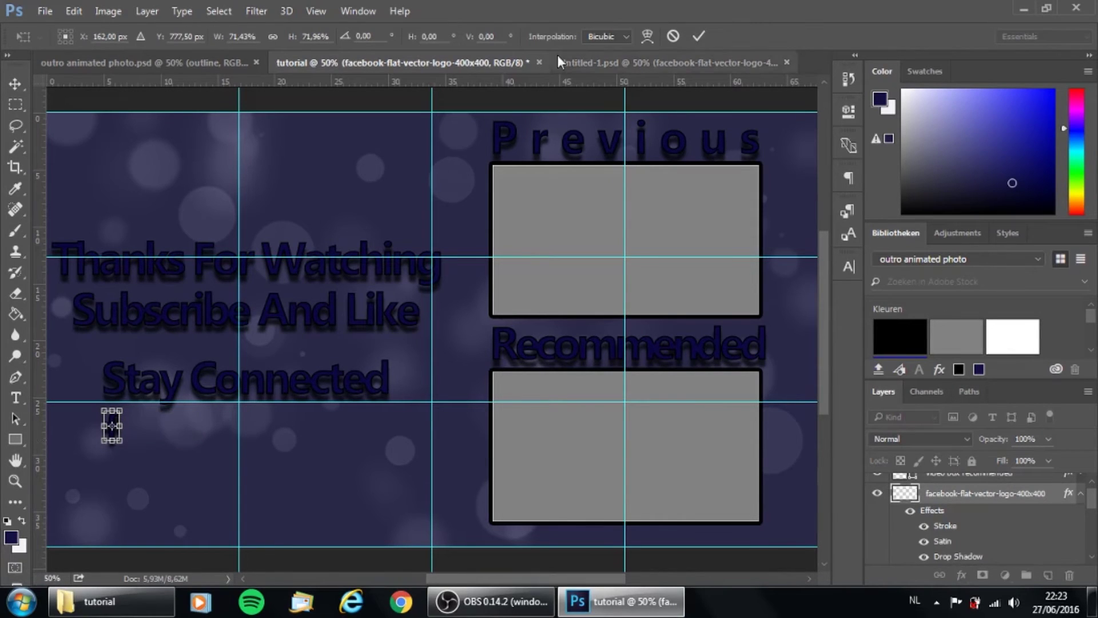
{"action": "left_click", "coordinate": [699, 37]}
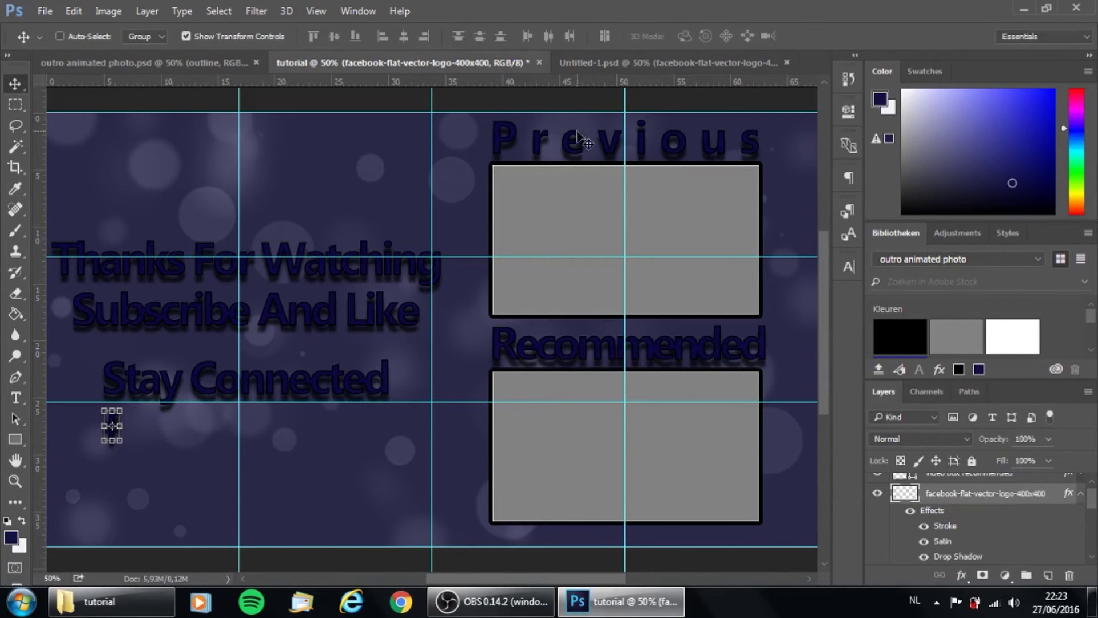
{"action": "left_click", "coordinate": [16, 419]}
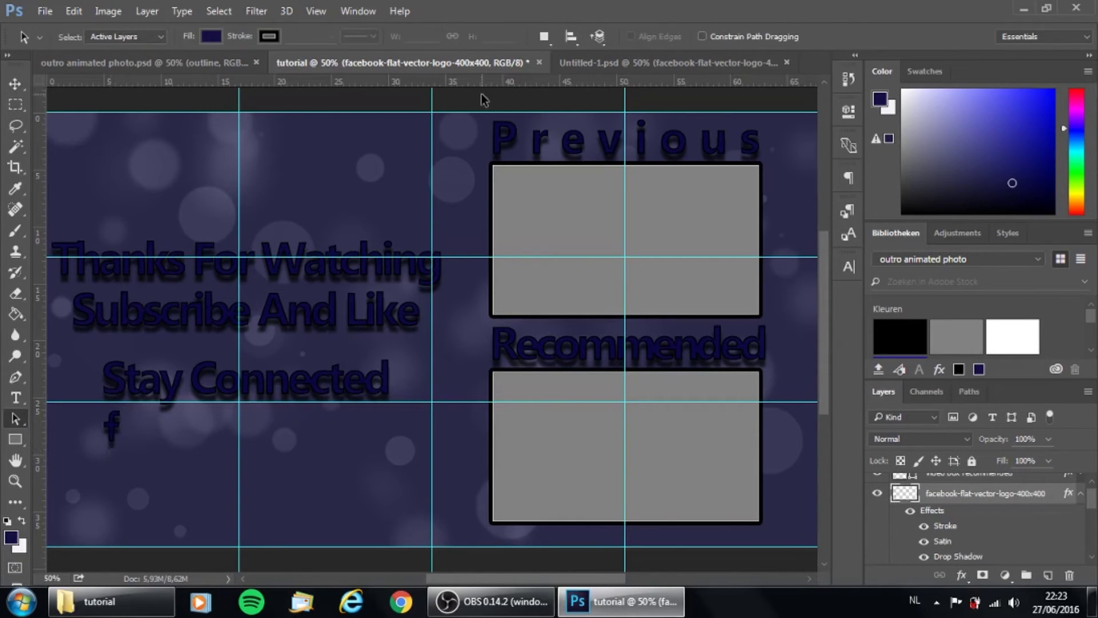
Step: Copy the Twitter logo layer from Untitled-1.psd into the tutorial document, below the Stay Connected text
{"action": "left_click", "coordinate": [617, 67]}
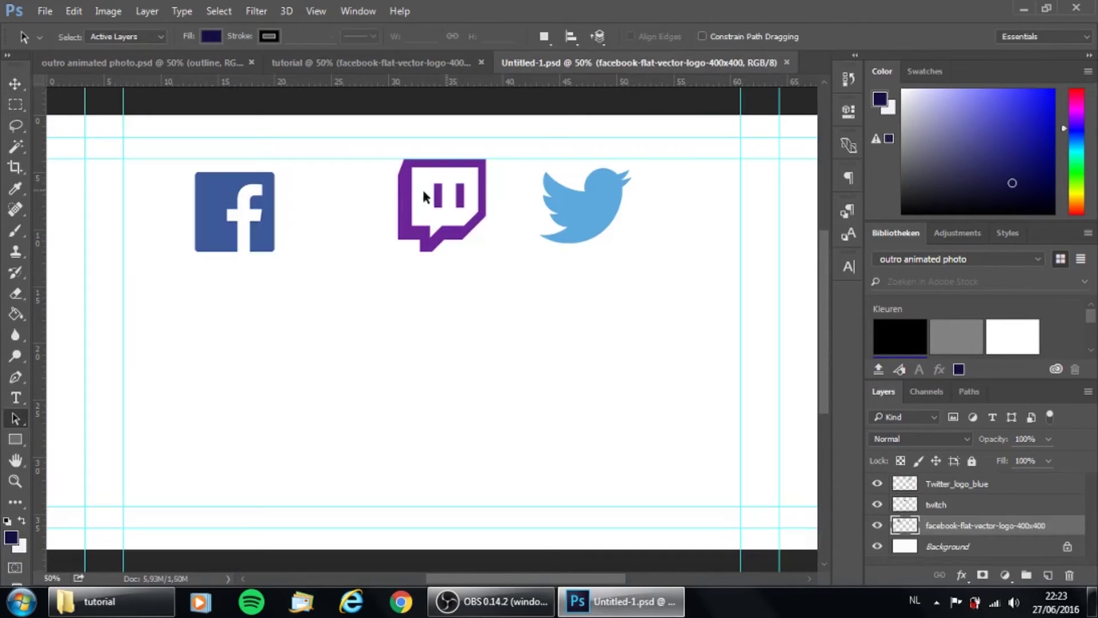
{"action": "left_click", "coordinate": [966, 508]}
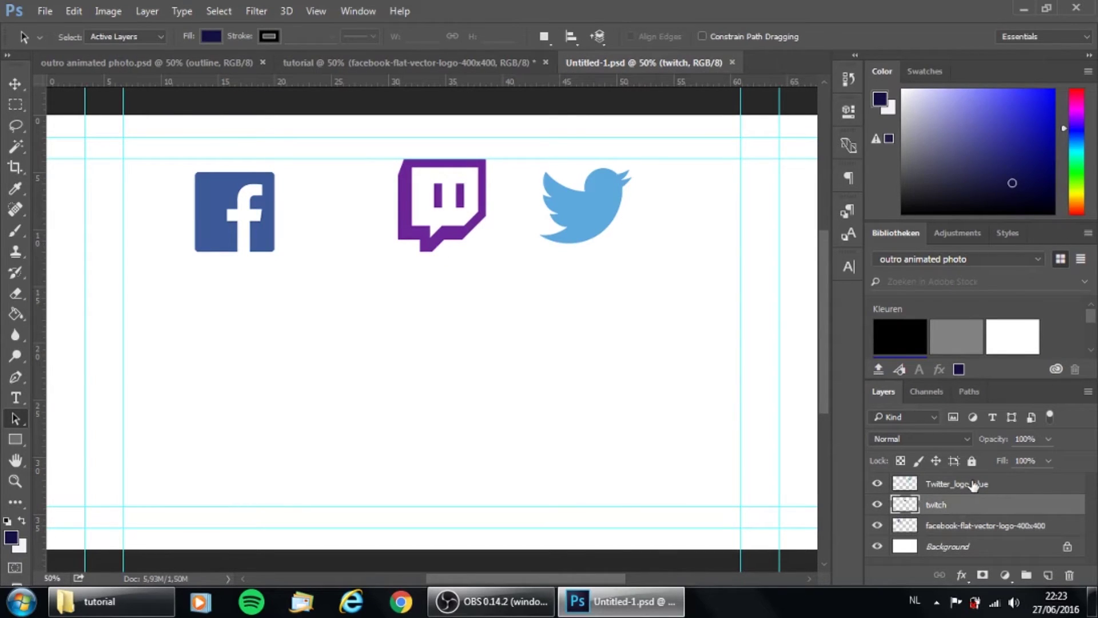
{"action": "left_click", "coordinate": [971, 486]}
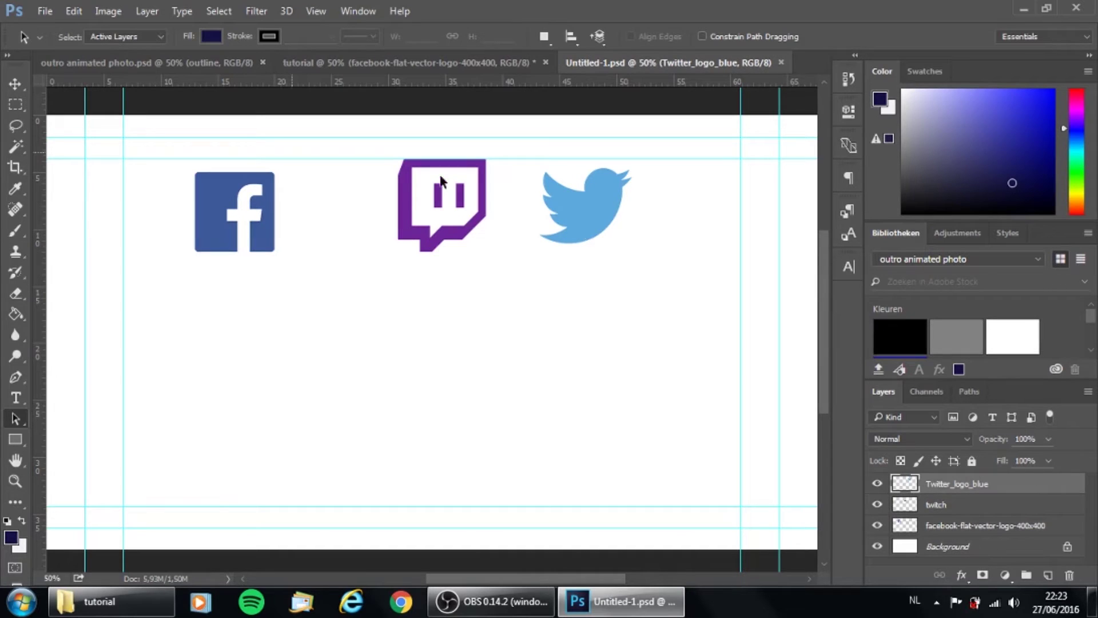
{"action": "left_click", "coordinate": [16, 84]}
{"action": "left_click_drag", "start_coordinate": [558, 236], "coordinate": [254, 481]}
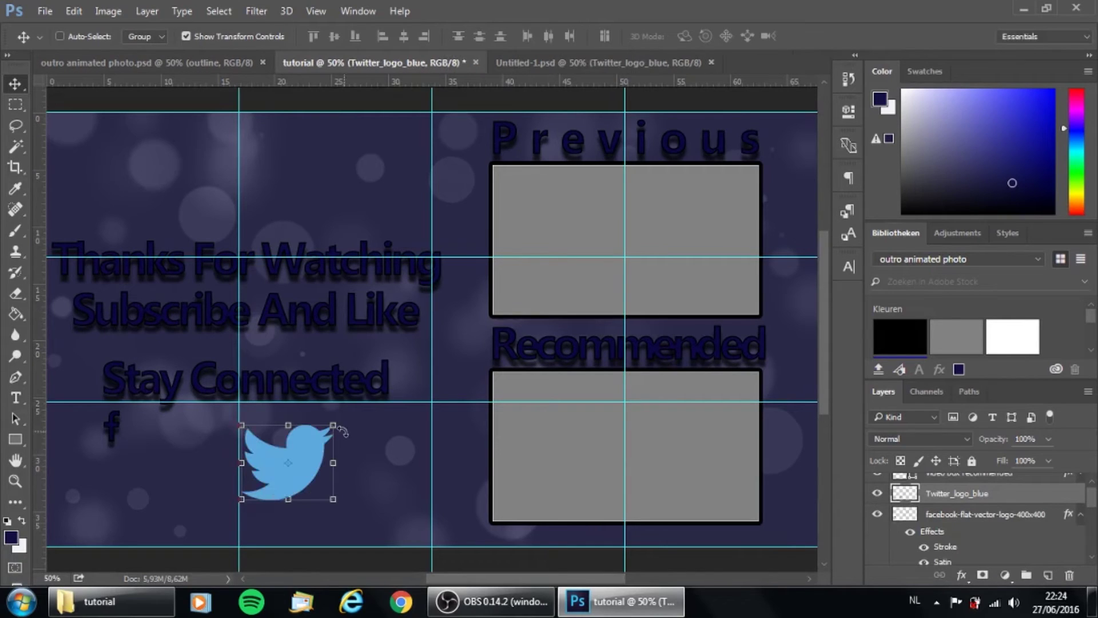
Step: Fill the Twitter logo with the dark blue foreground colour and paste the copied layer style onto its layer
{"action": "left_click", "coordinate": [15, 314]}
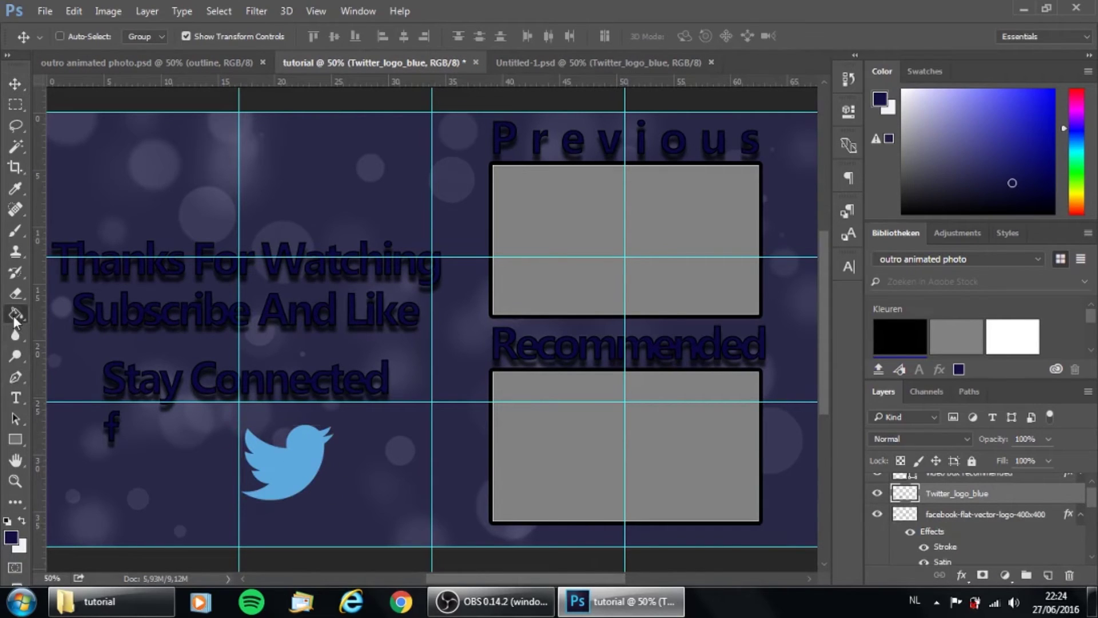
{"action": "left_click", "coordinate": [301, 450]}
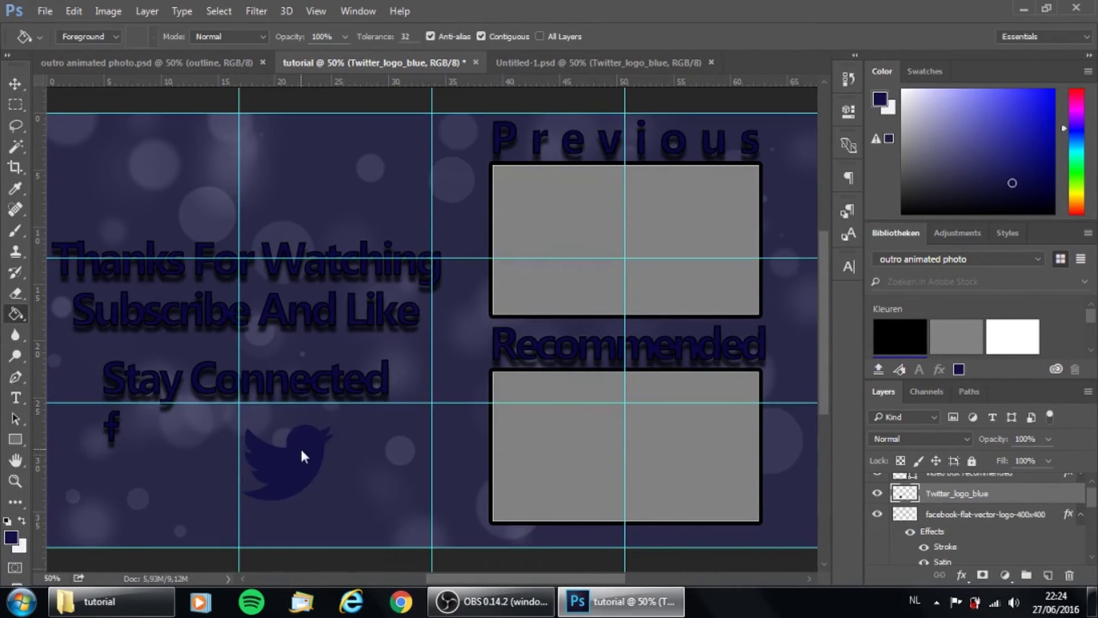
{"action": "right_click", "coordinate": [948, 493]}
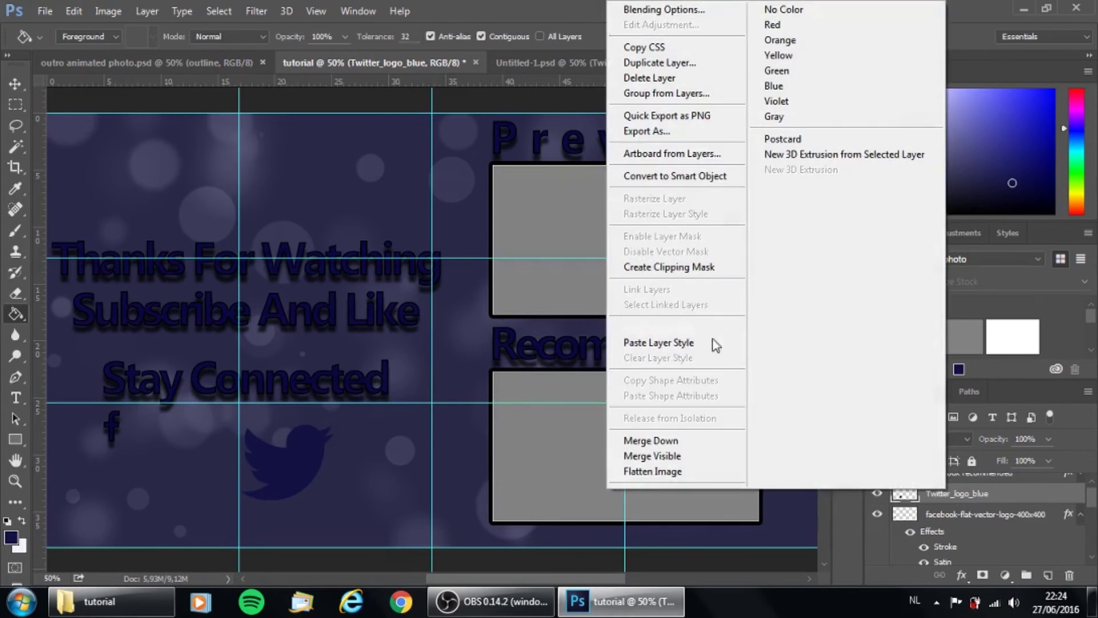
{"action": "left_click", "coordinate": [668, 343]}
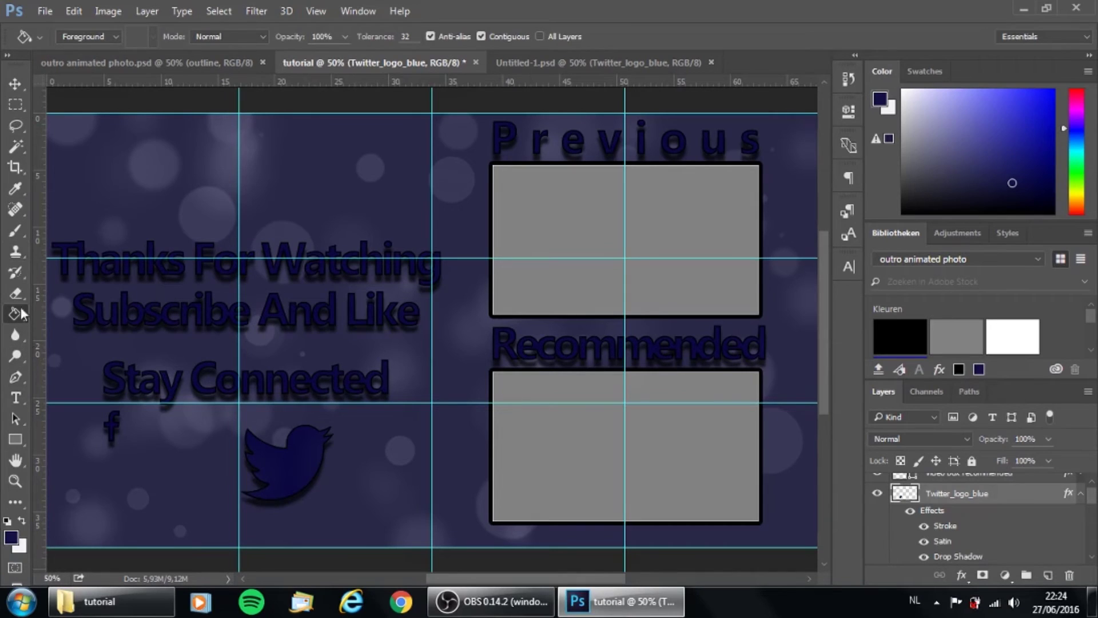
Step: Scale the Twitter logo proportionally to about 54%, centre it beneath the Facebook logo, and shrink it again to about 86%
{"action": "left_click", "coordinate": [16, 85]}
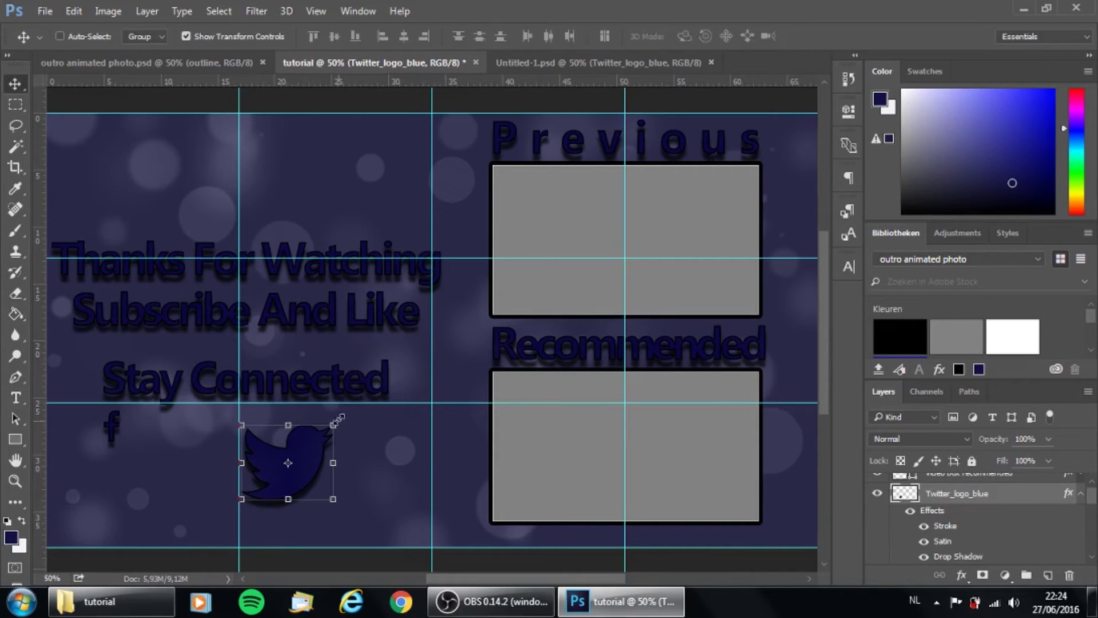
{"action": "left_click_drag", "start_coordinate": [335, 424], "coordinate": [290, 458]}
{"action": "key", "text": "ctrl+z"}
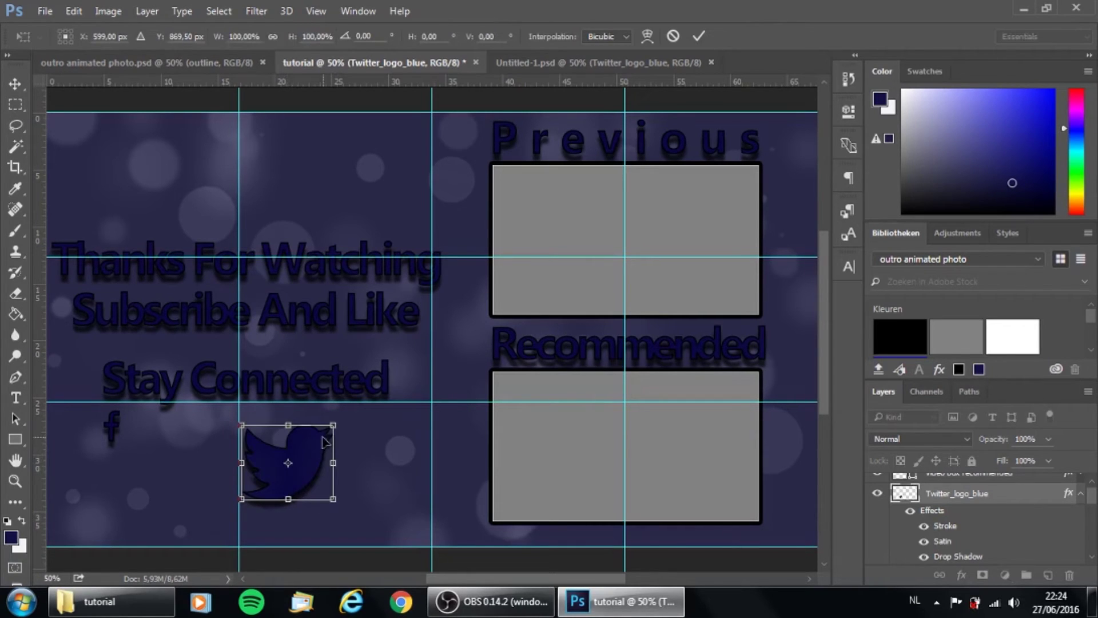
{"action": "left_click_drag", "start_coordinate": [336, 425], "coordinate": [130, 471]}
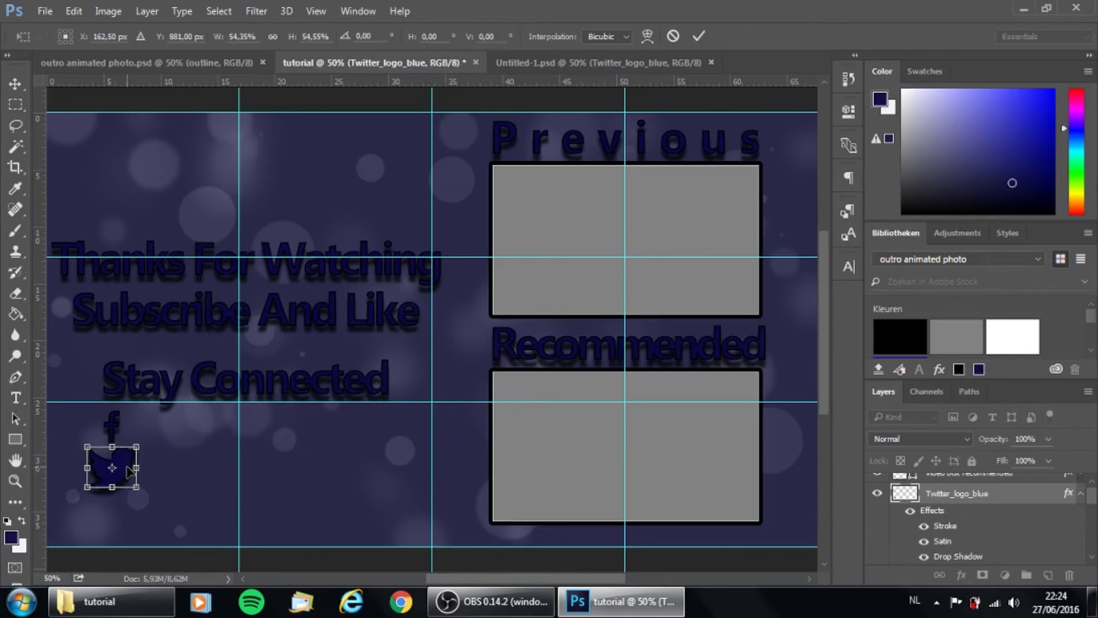
{"action": "left_click", "coordinate": [699, 36]}
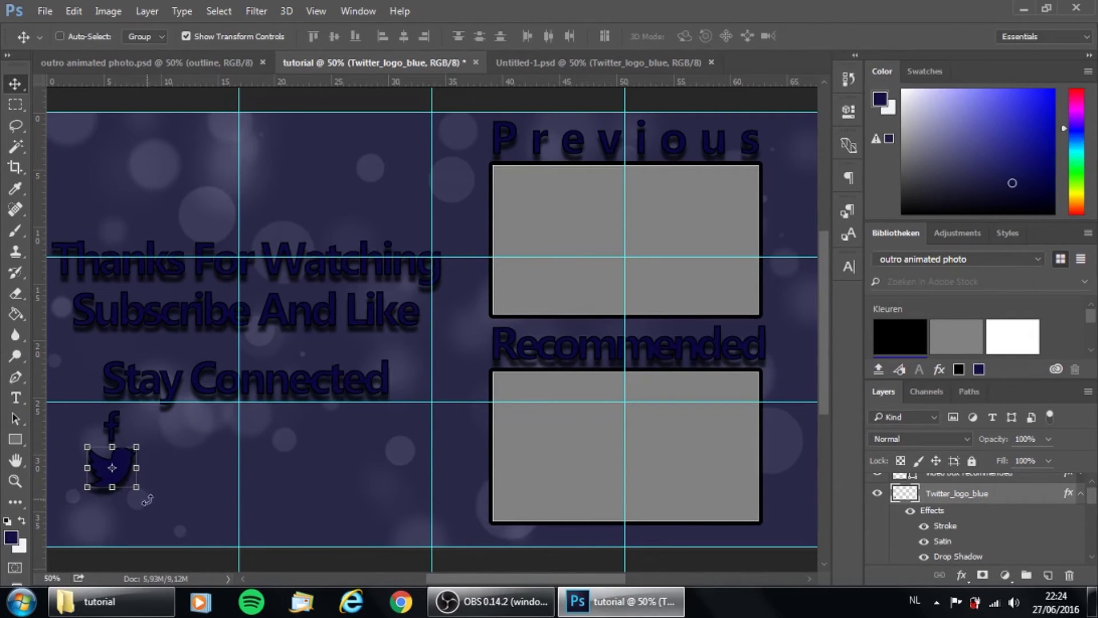
{"action": "left_click_drag", "start_coordinate": [135, 489], "coordinate": [125, 474]}
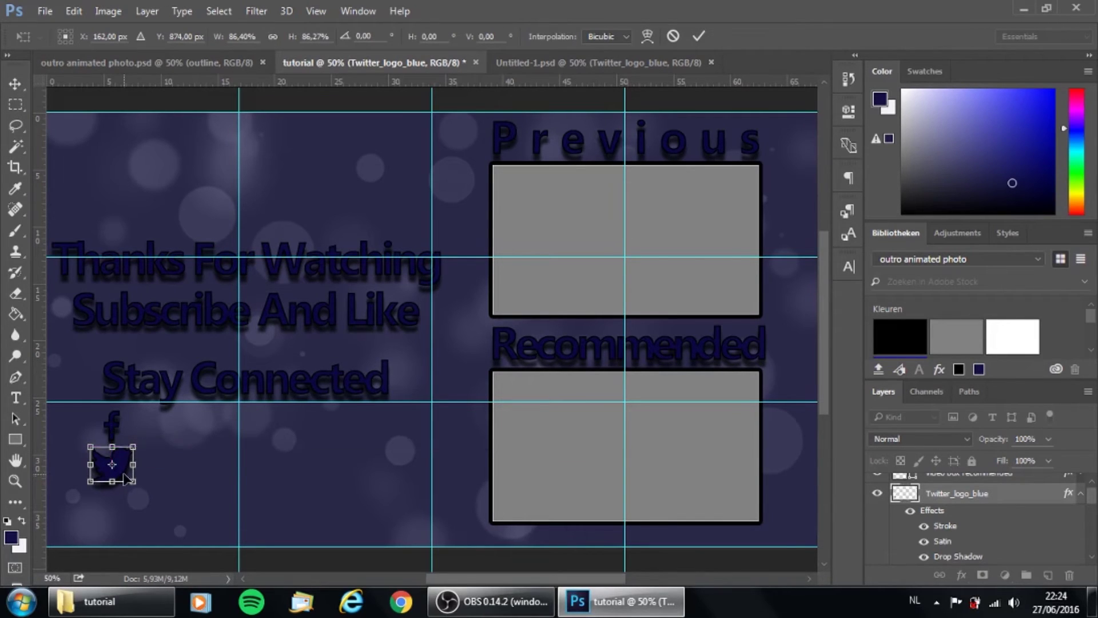
{"action": "left_click", "coordinate": [704, 35]}
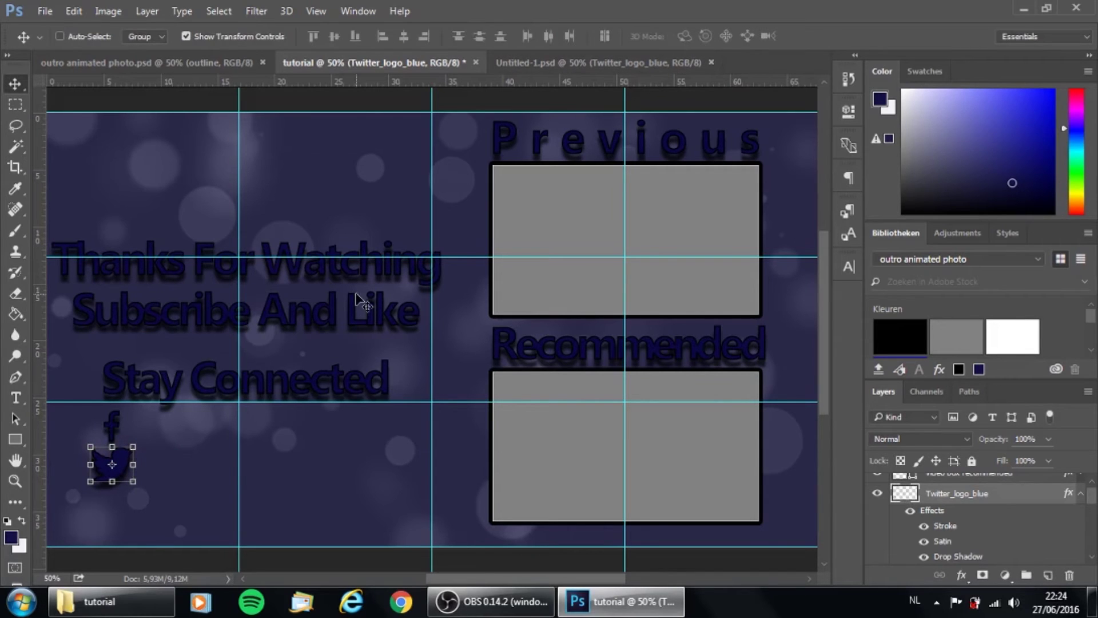
Step: Copy the twitch layer from Untitled-1.psd into the tutorial document, near the Stay Connected text
{"action": "left_click", "coordinate": [545, 58]}
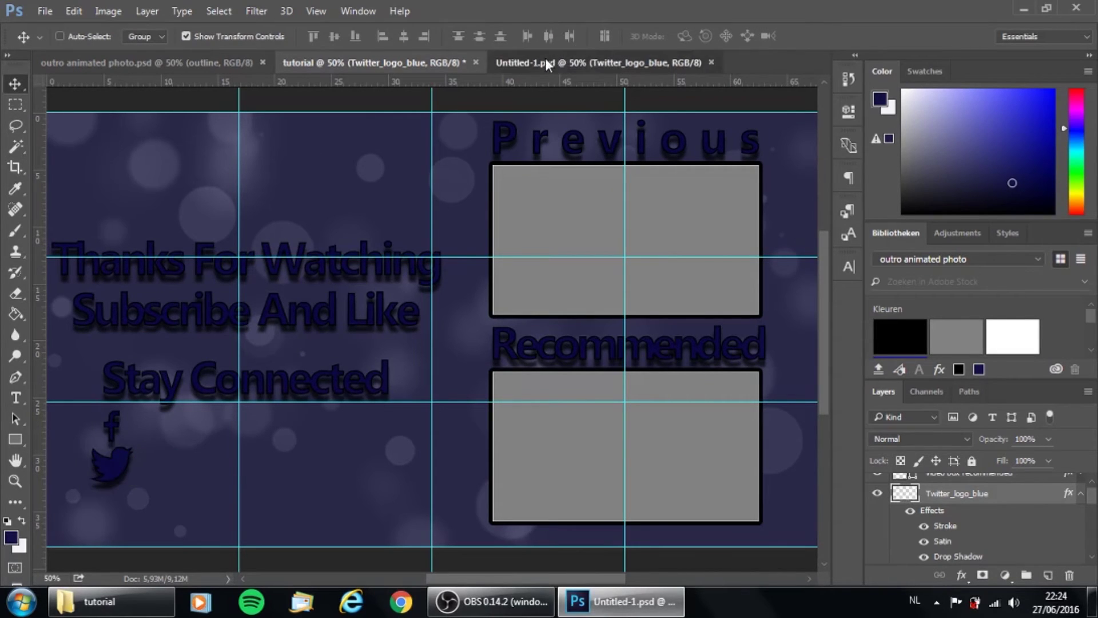
{"action": "left_click", "coordinate": [955, 505]}
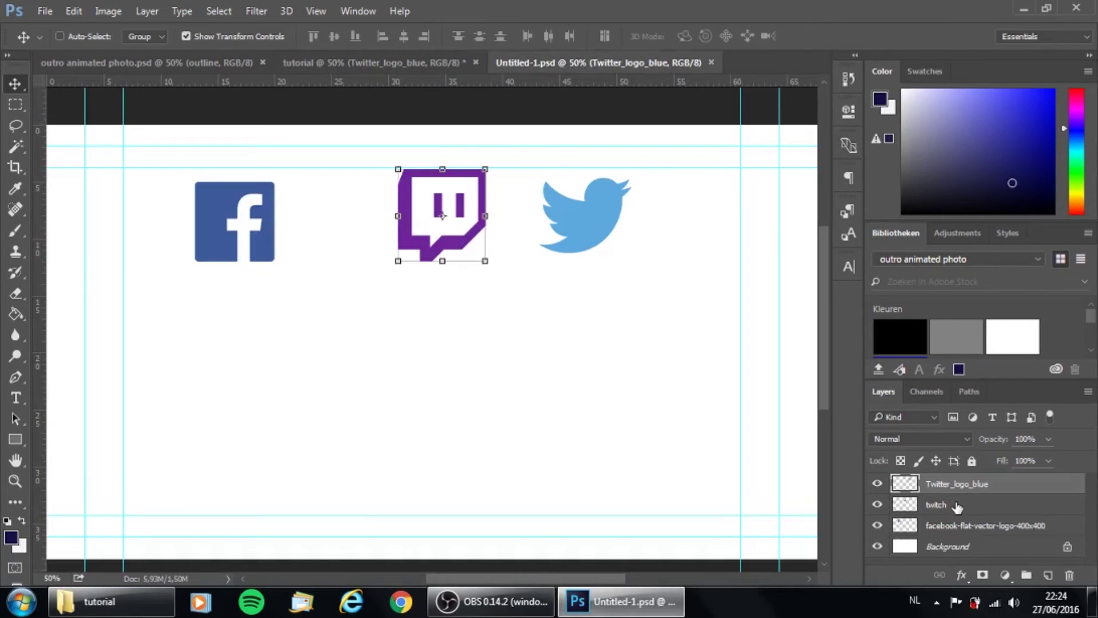
{"action": "left_click_drag", "start_coordinate": [460, 237], "coordinate": [262, 424]}
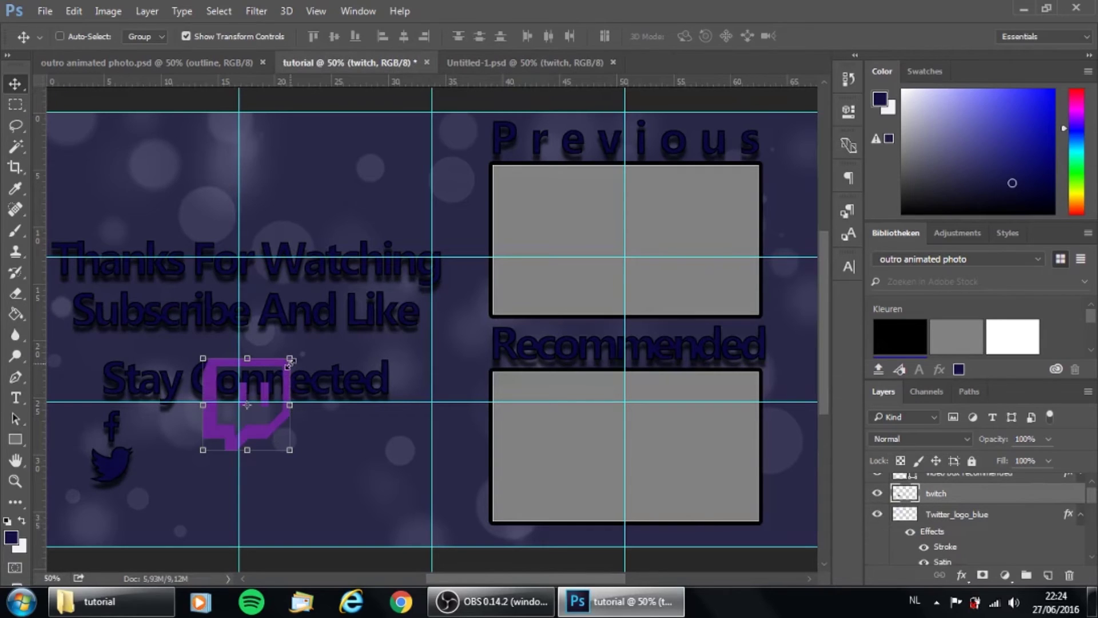
{"action": "left_click_drag", "start_coordinate": [290, 361], "coordinate": [254, 411]}
{"action": "key", "text": "ctrl+z"}
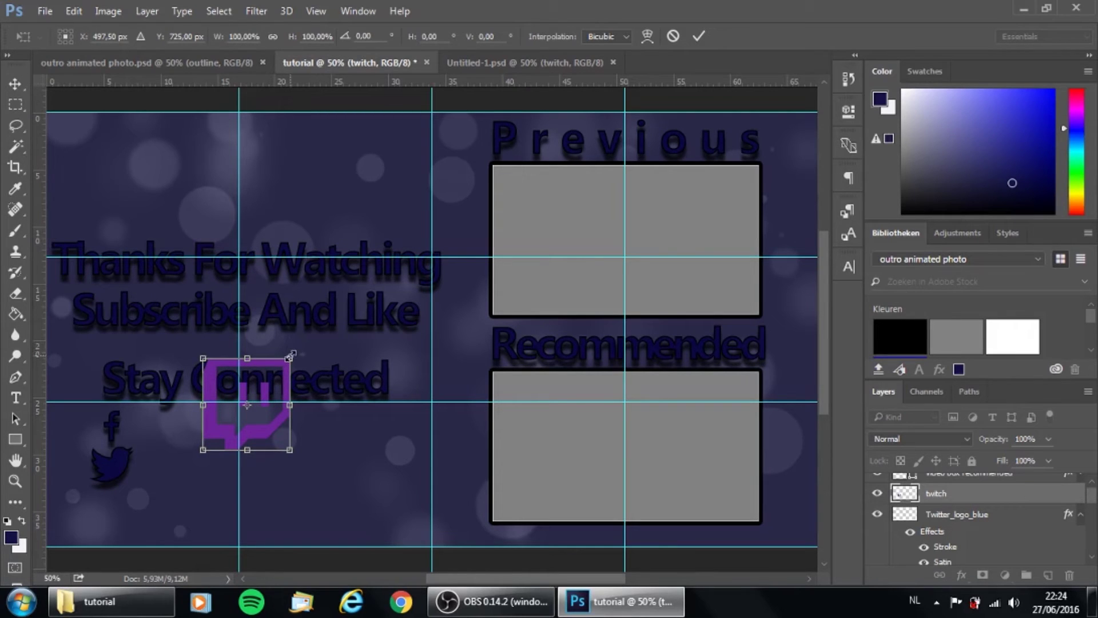
{"action": "left_click_drag", "start_coordinate": [290, 357], "coordinate": [200, 504]}
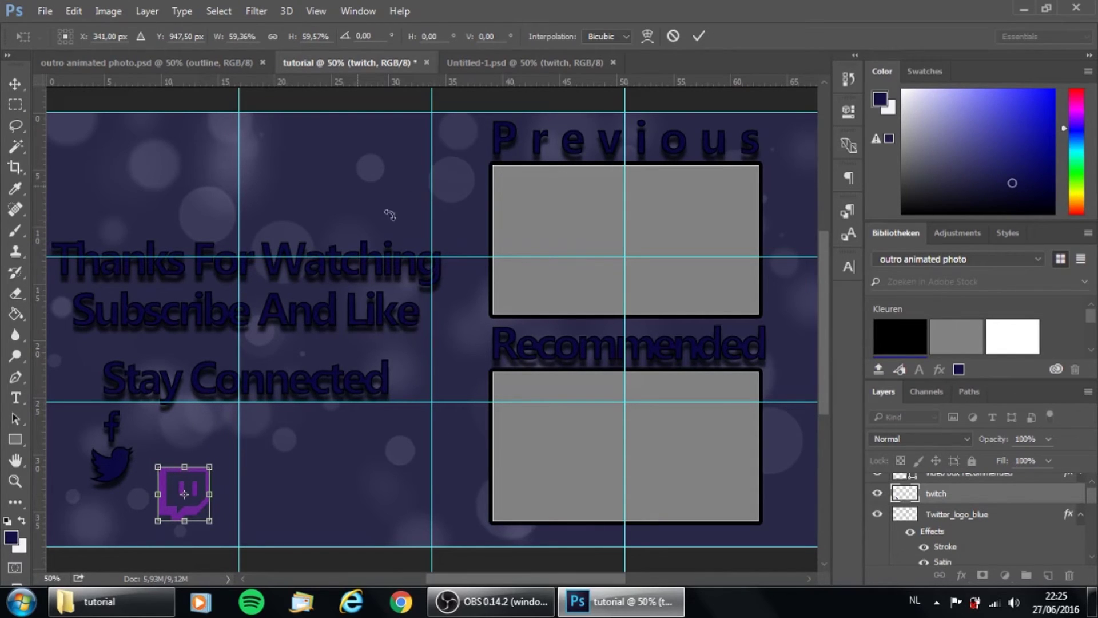
{"action": "left_click", "coordinate": [239, 62]}
{"action": "left_click", "coordinate": [366, 63]}
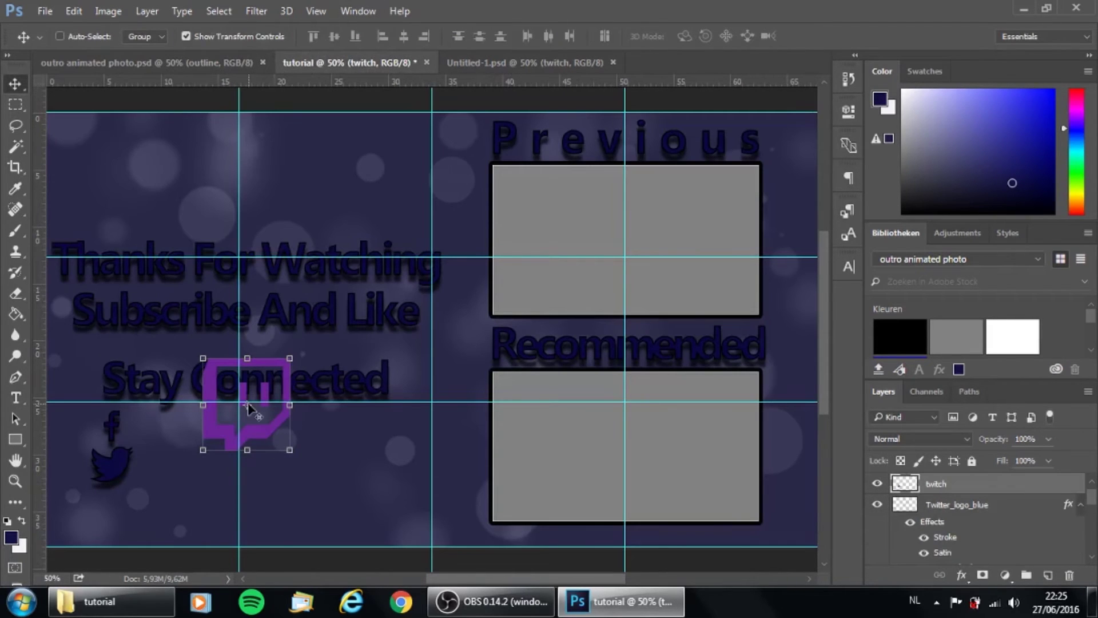
Step: Fill the Twitch logo with the dark blue foreground colour, and scale it proportionally to about 57% below the Stay Connected text
{"action": "left_click", "coordinate": [15, 314]}
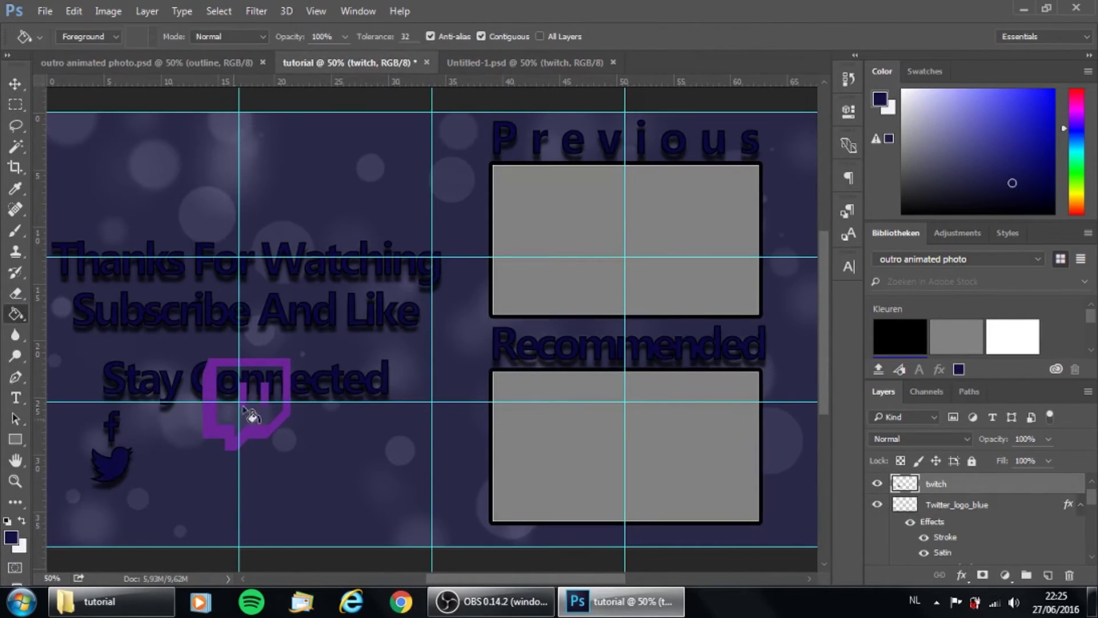
{"action": "left_click", "coordinate": [214, 430]}
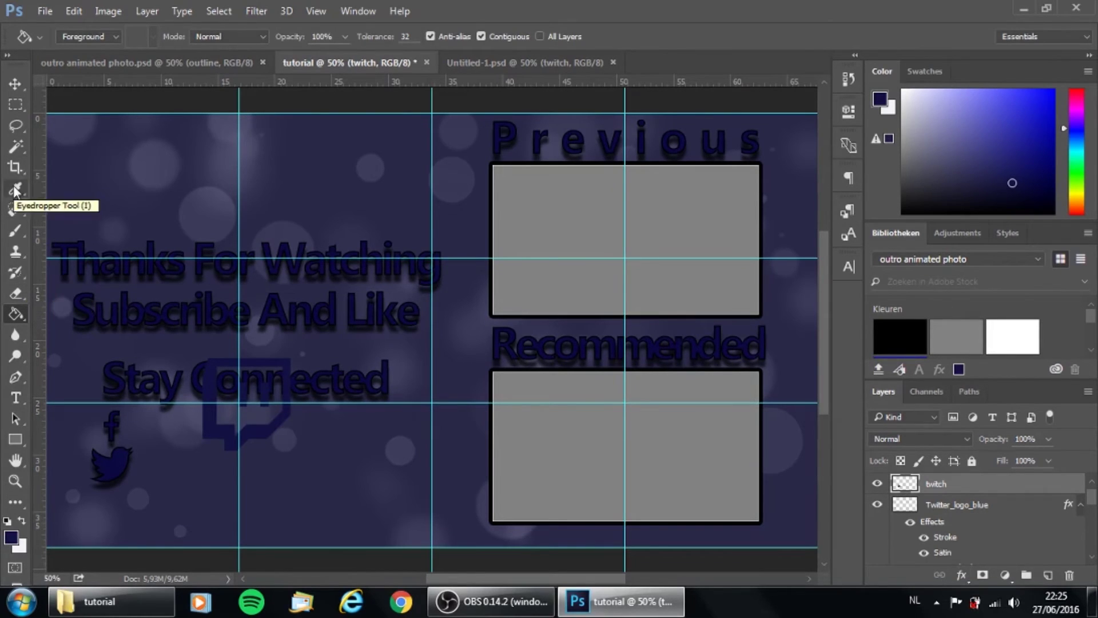
{"action": "left_click", "coordinate": [14, 84]}
{"action": "left_click_drag", "start_coordinate": [270, 383], "coordinate": [243, 463]}
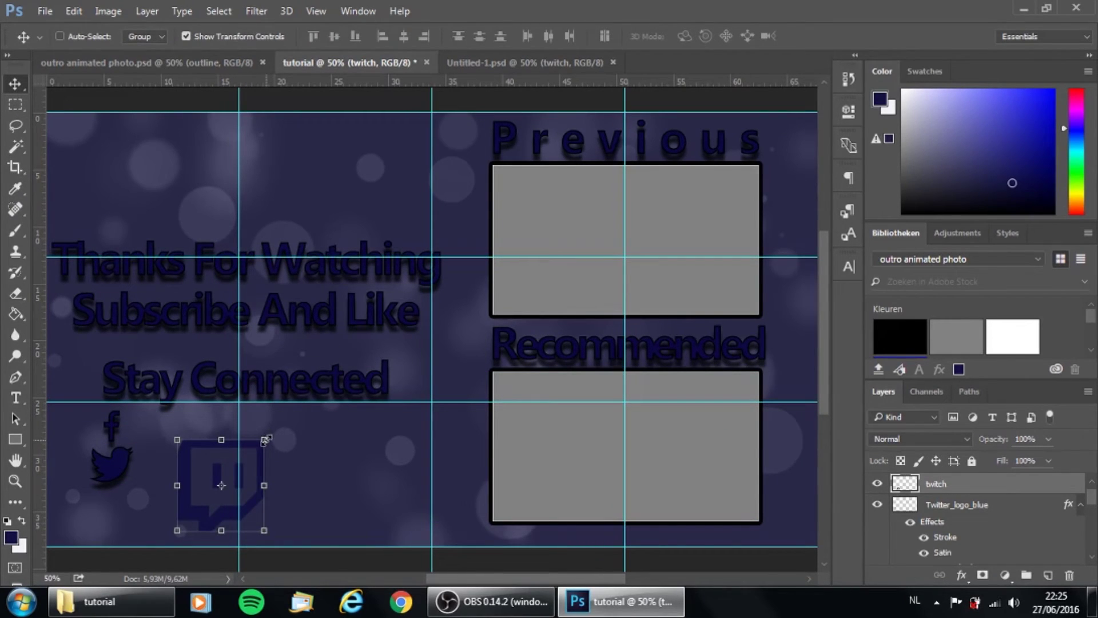
{"action": "left_click_drag", "start_coordinate": [265, 440], "coordinate": [229, 479]}
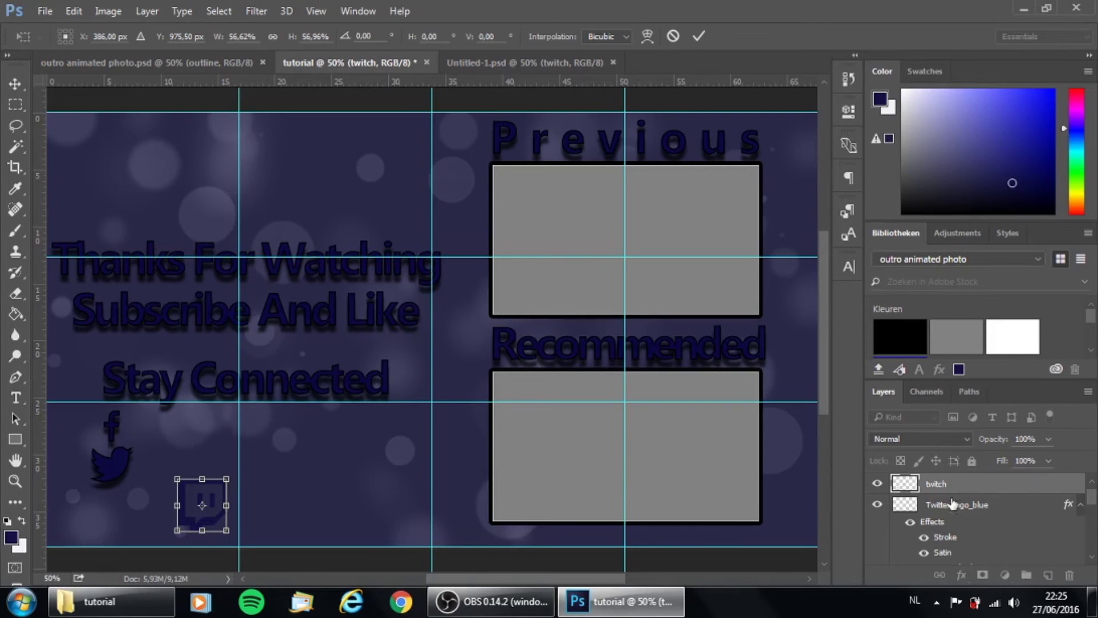
{"action": "left_click", "coordinate": [698, 35]}
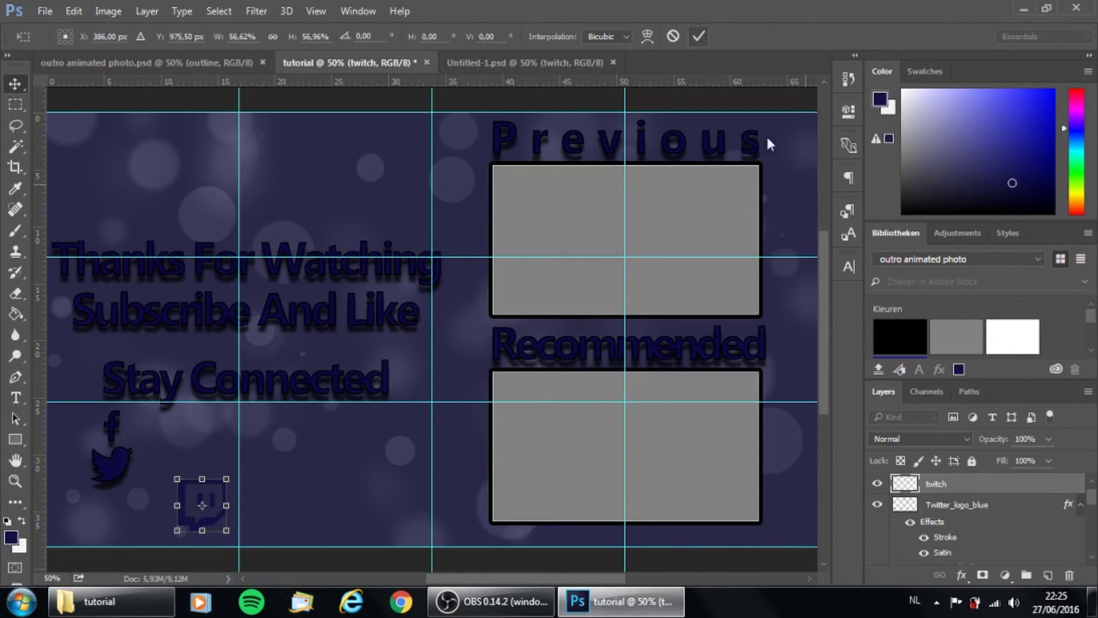
Step: Paste the copied layer style onto the twitch layer and place the logo beneath the Twitter logo, scaled to about 90%
{"action": "right_click", "coordinate": [928, 484]}
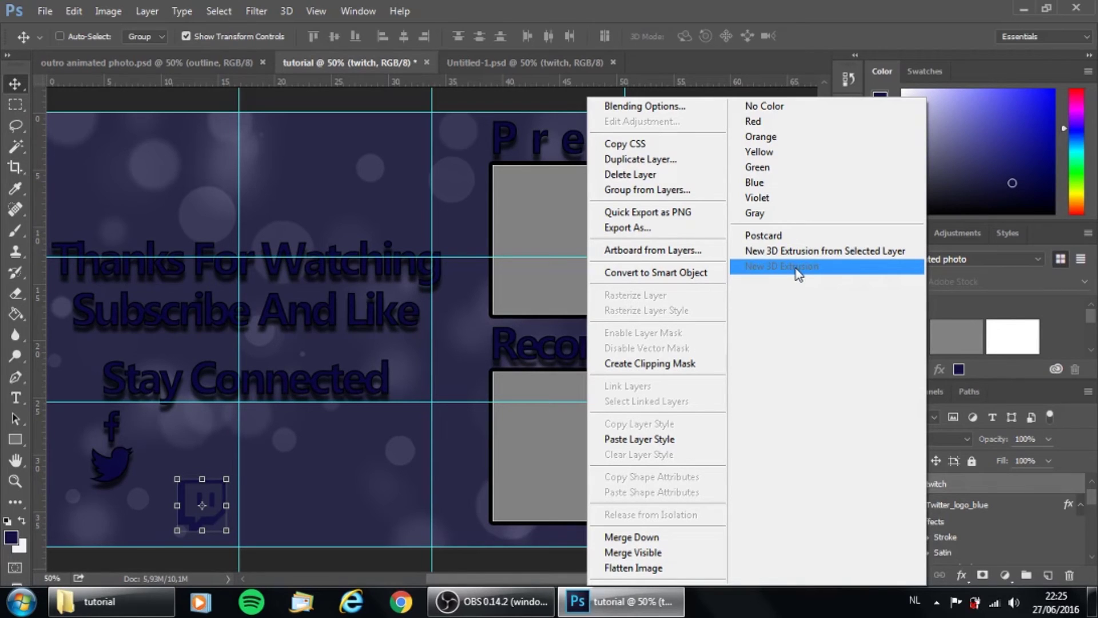
{"action": "left_click", "coordinate": [658, 439]}
{"action": "left_click_drag", "start_coordinate": [213, 502], "coordinate": [133, 509]}
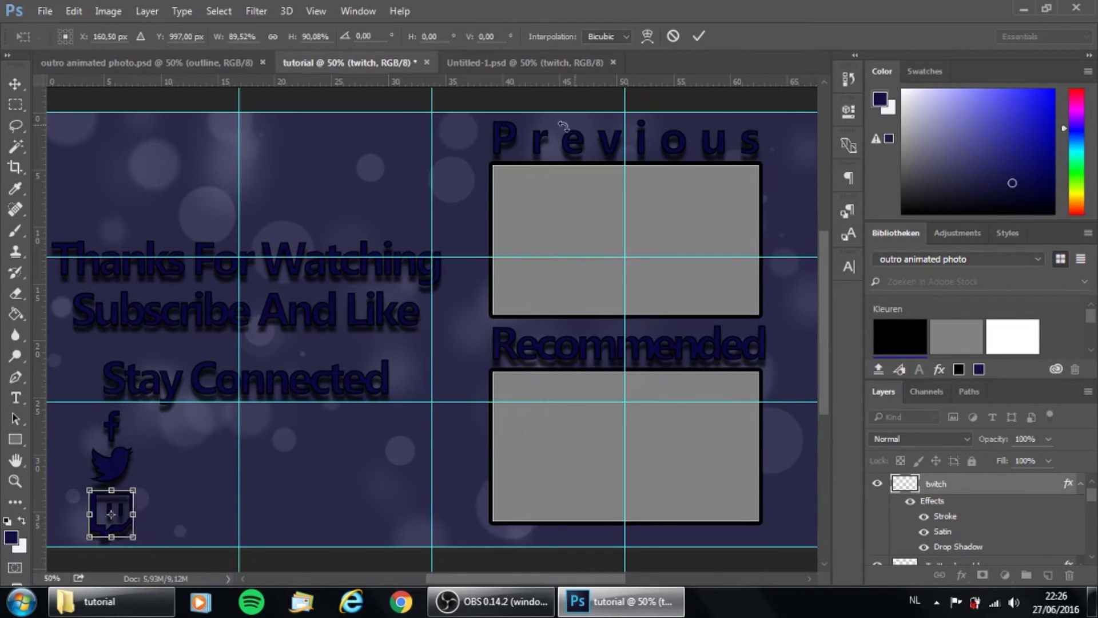
{"action": "left_click", "coordinate": [698, 36]}
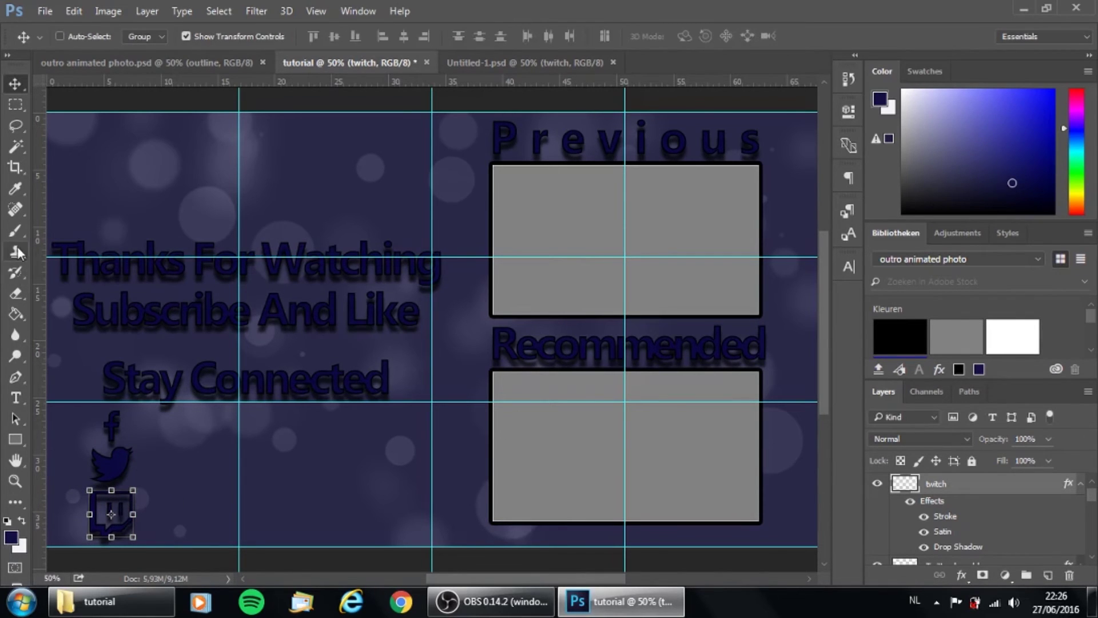
{"action": "left_click", "coordinate": [15, 420]}
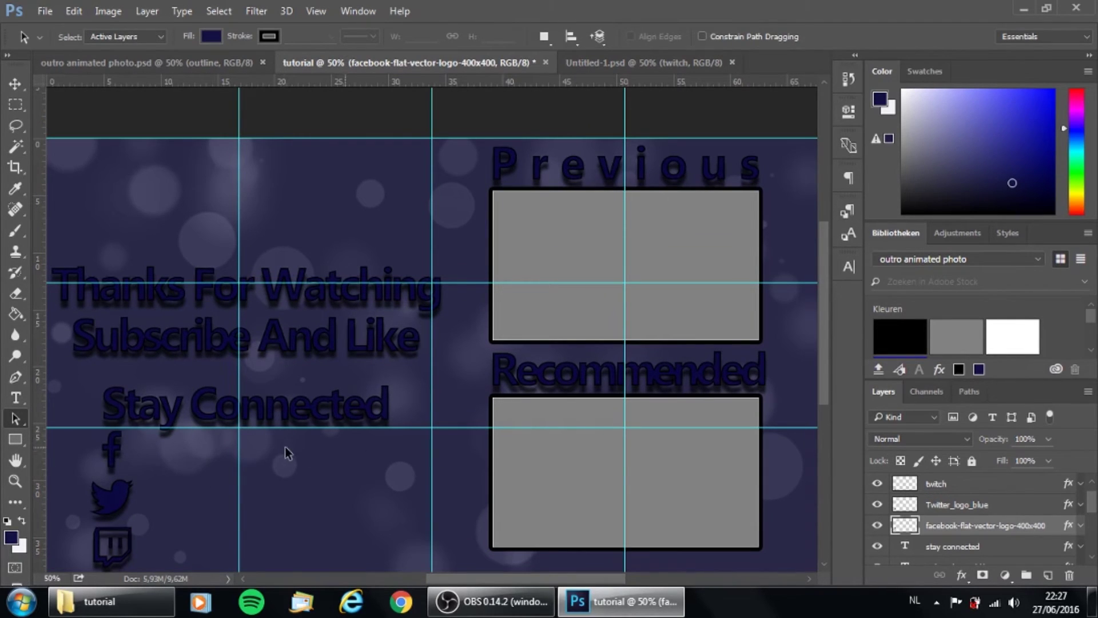
Step: Duplicate the stay connected text layer as "facebook" and place the copy beside the Facebook logo
{"action": "left_click", "coordinate": [964, 541]}
{"action": "right_click", "coordinate": [964, 546]}
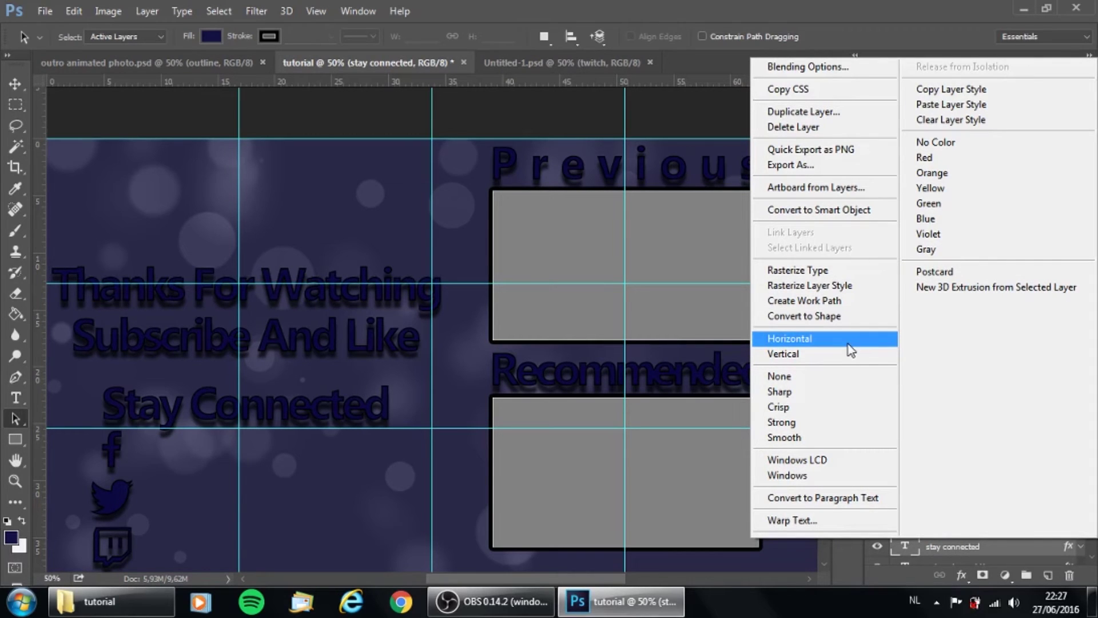
{"action": "left_click", "coordinate": [835, 114]}
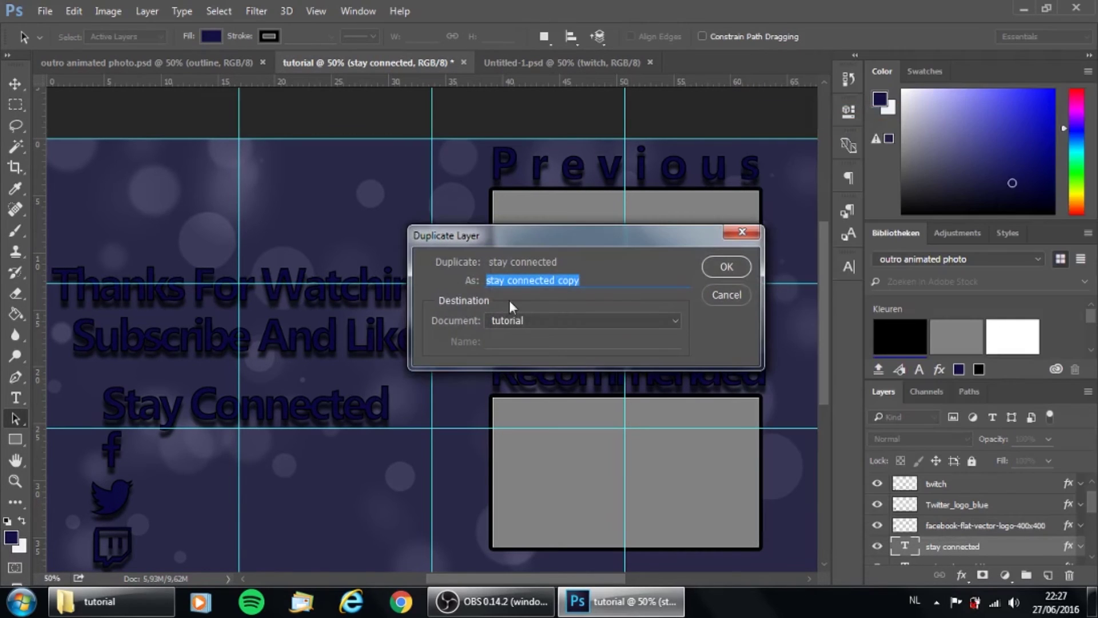
{"action": "type", "text": "facebook"}
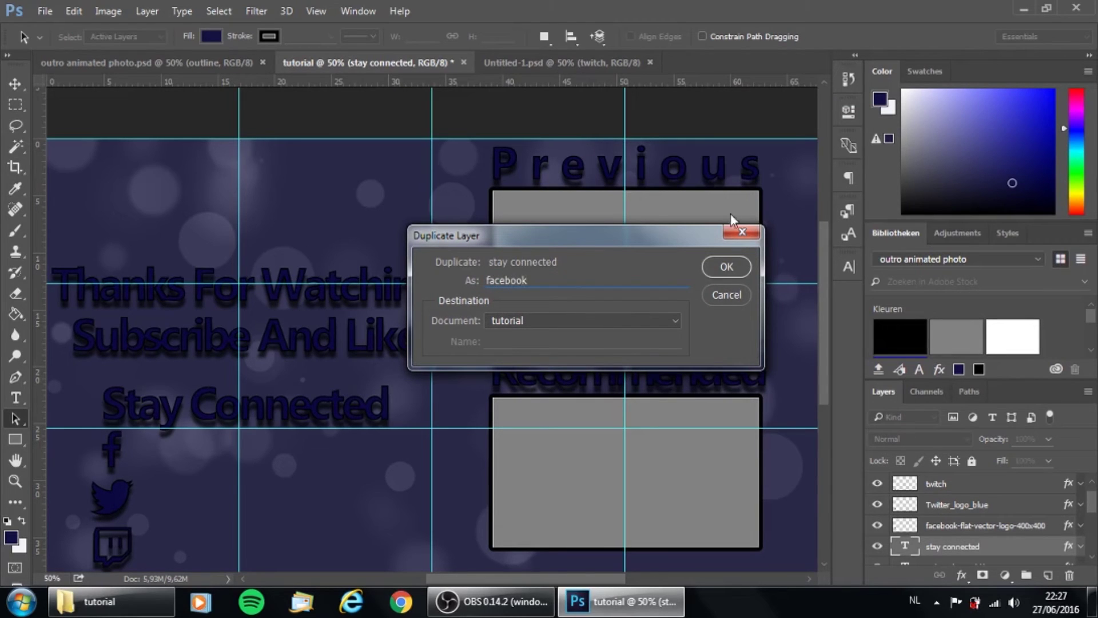
{"action": "left_click", "coordinate": [743, 273]}
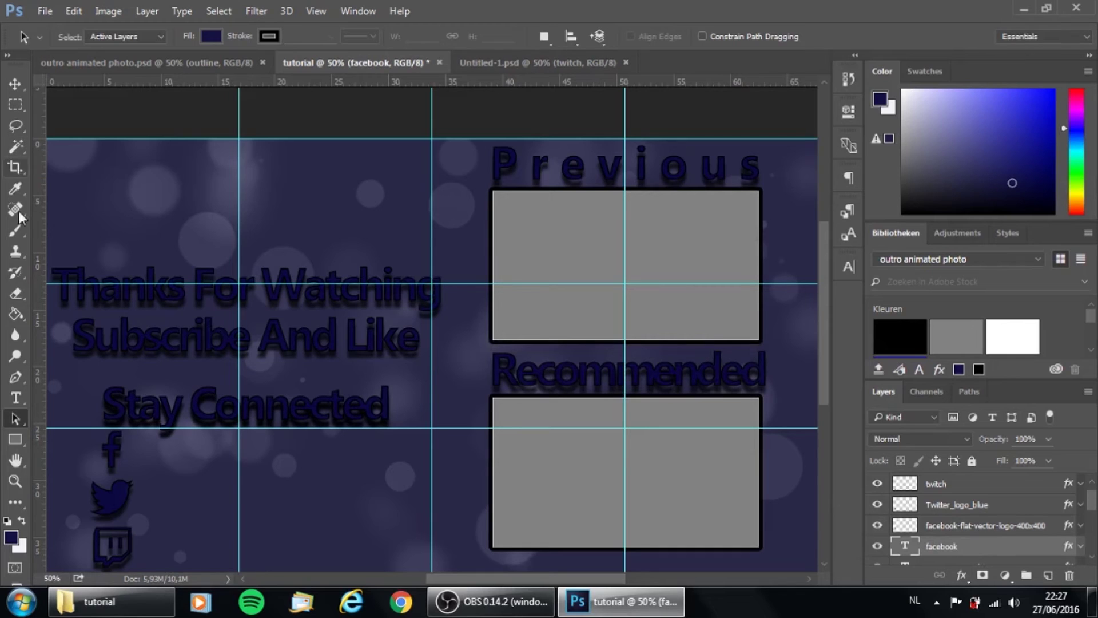
{"action": "left_click", "coordinate": [15, 84]}
{"action": "left_click_drag", "start_coordinate": [375, 422], "coordinate": [407, 467]}
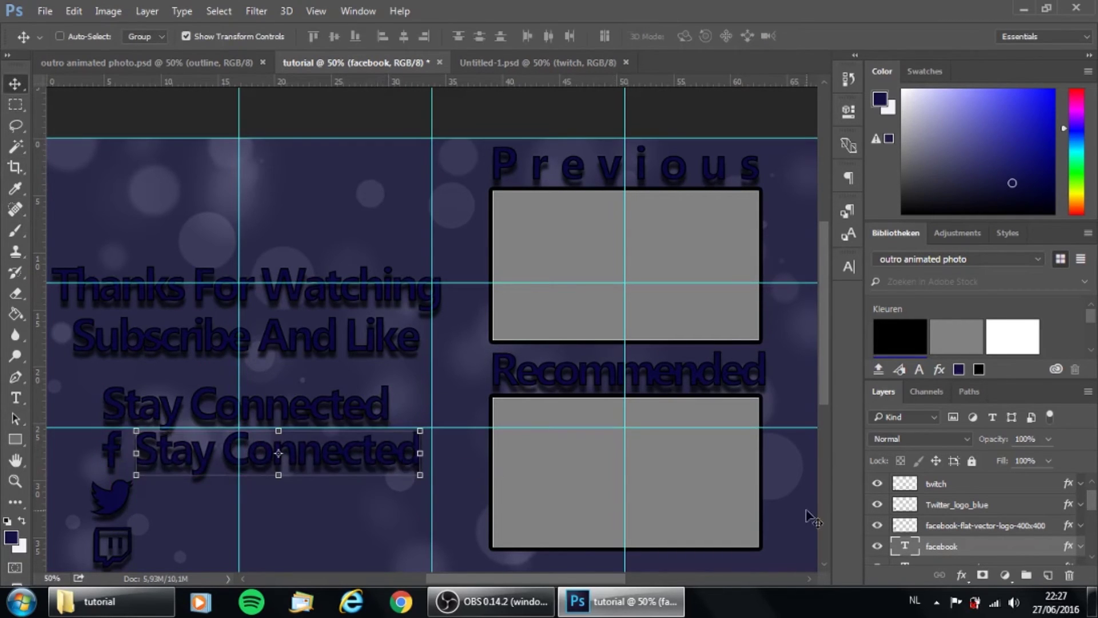
Step: Rename the twitch logo layer to "twitch icon" and the Twitter_logo_blue layer to "Twitter icon"
{"action": "left_click", "coordinate": [937, 484]}
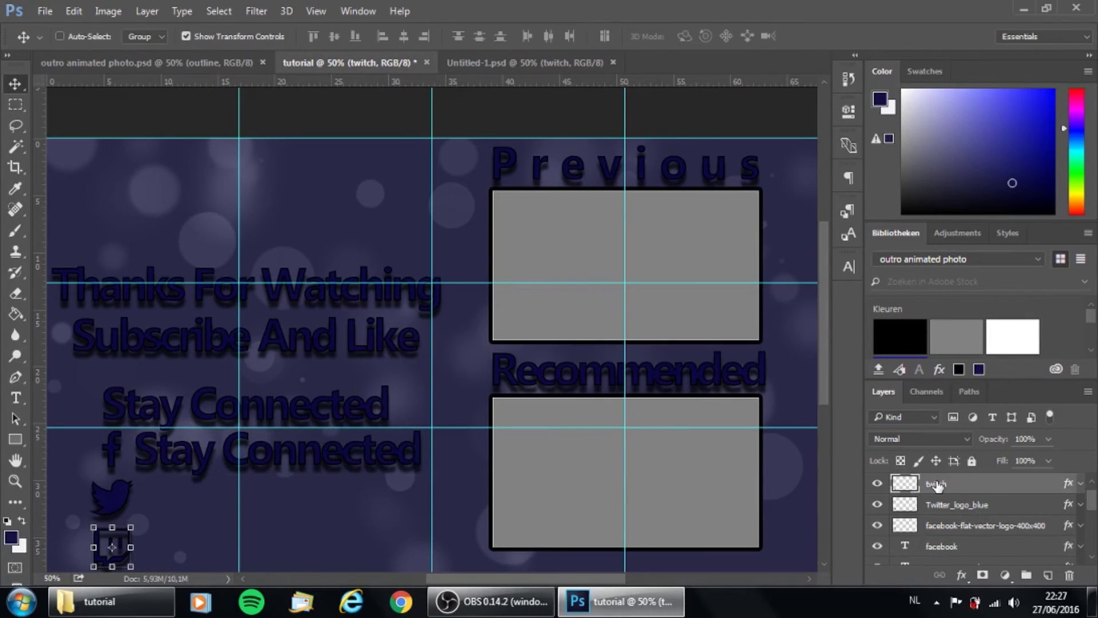
{"action": "double_click", "coordinate": [941, 486]}
{"action": "left_click", "coordinate": [961, 484]}
{"action": "key", "text": "Return"}
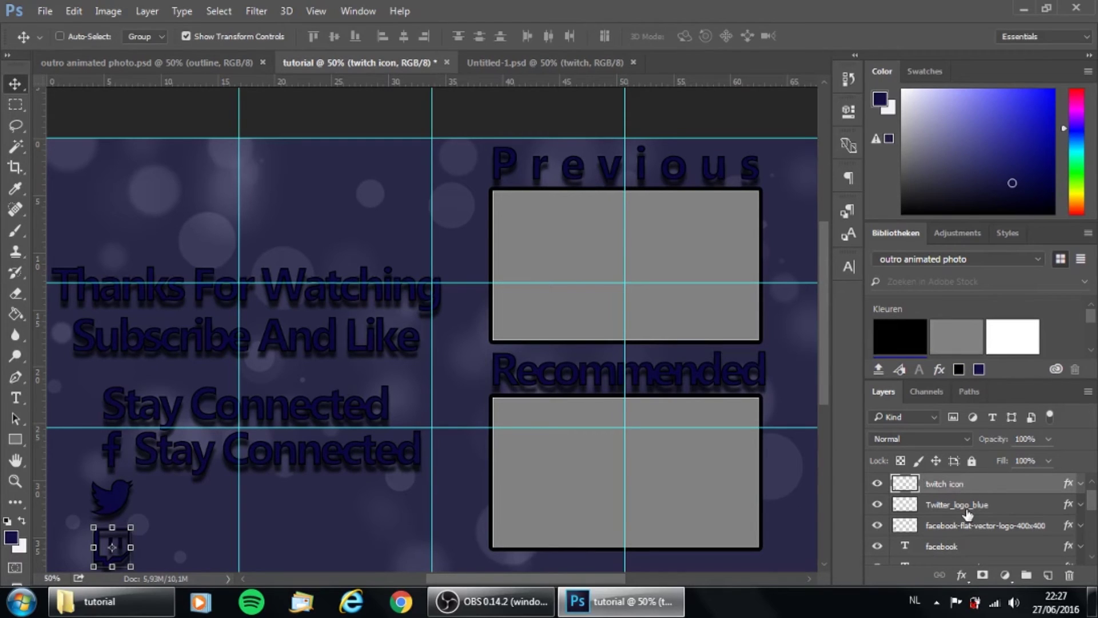
{"action": "double_click", "coordinate": [965, 505]}
{"action": "left_click", "coordinate": [997, 504]}
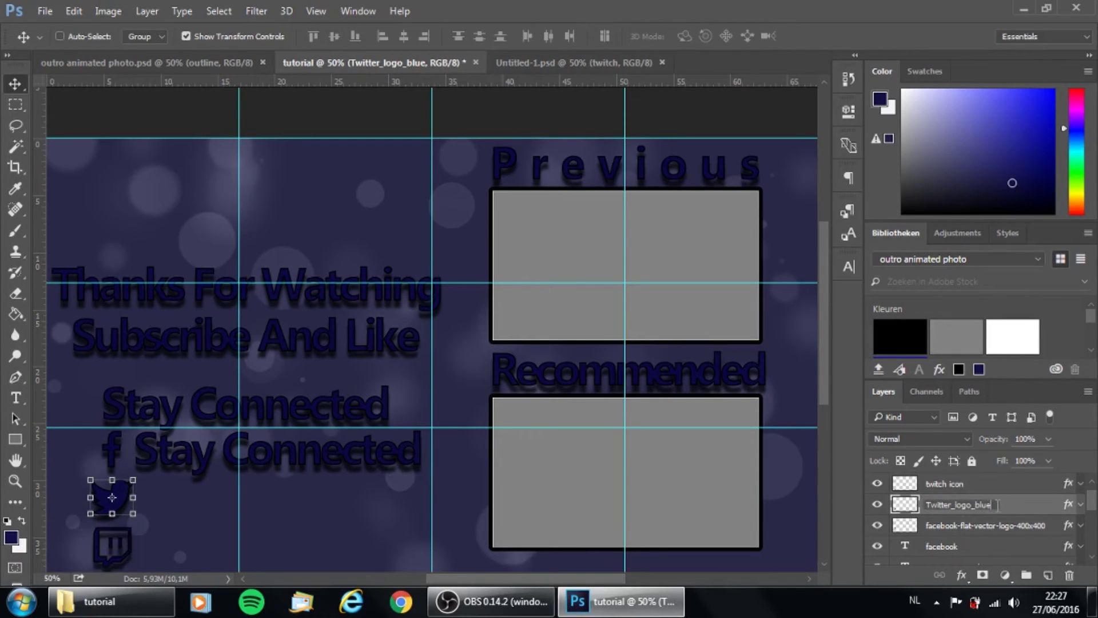
{"action": "key", "text": "BackSpace"}
{"action": "key", "text": "BackSpace"}
{"action": "key", "text": "BackSpace"}
Step: Rename the facebook-flat-vector-logo-400x400 layer to "facebook icon"
{"action": "left_click", "coordinate": [994, 530]}
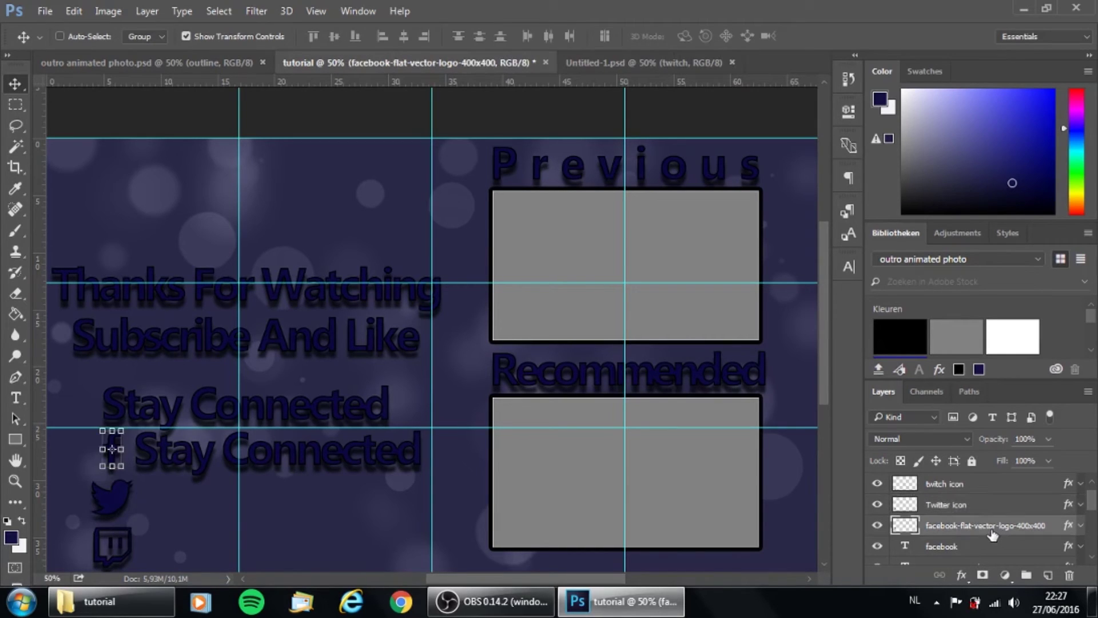
{"action": "double_click", "coordinate": [992, 527]}
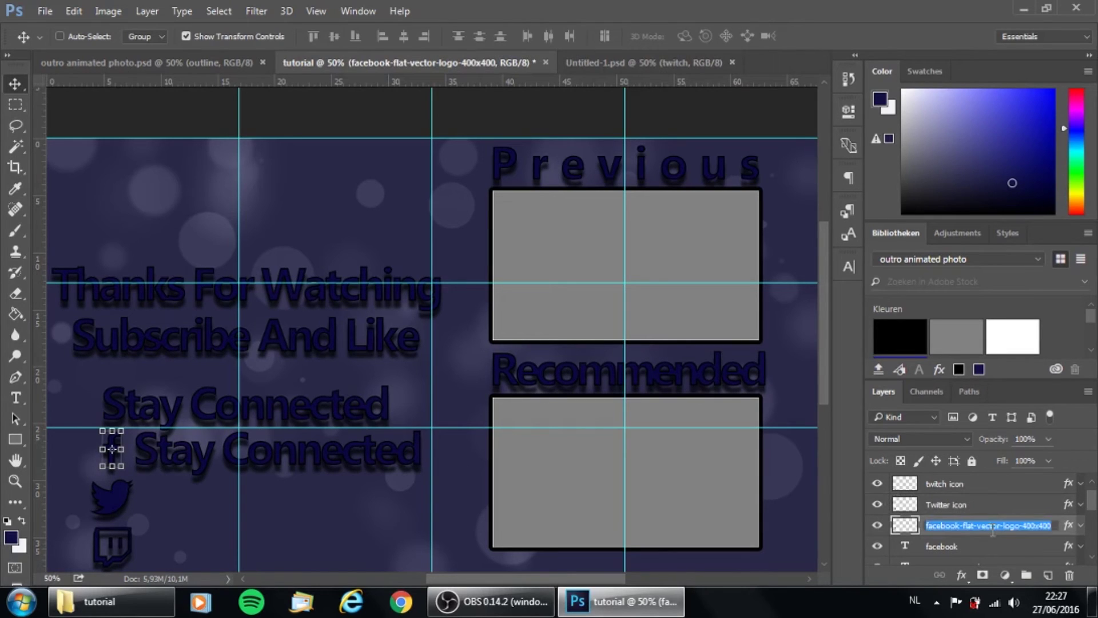
{"action": "type", "text": "facebook"}
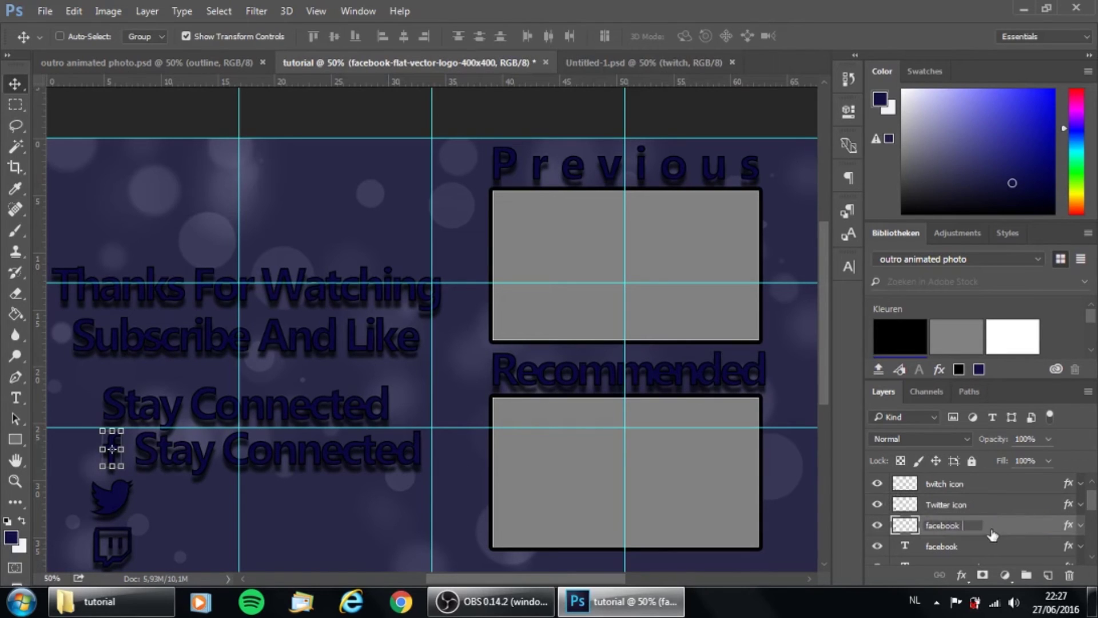
{"action": "type", "text": " icon"}
{"action": "key", "text": "Return"}
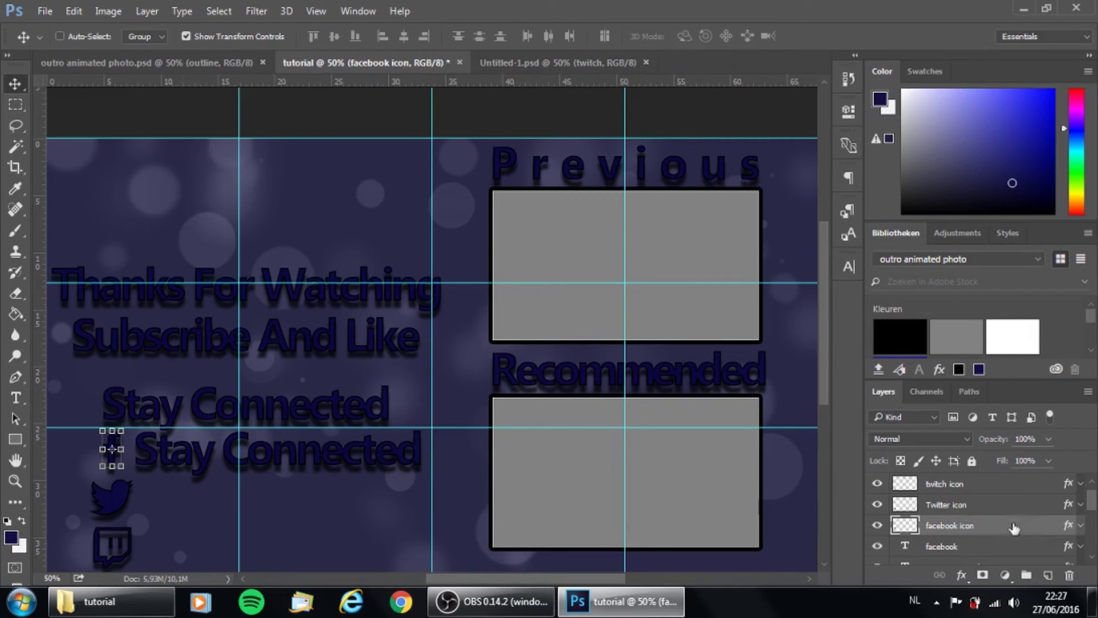
Step: Replace the text of the facebook text layer with a slash followed by the channel's Facebook handle
{"action": "left_click", "coordinate": [987, 544]}
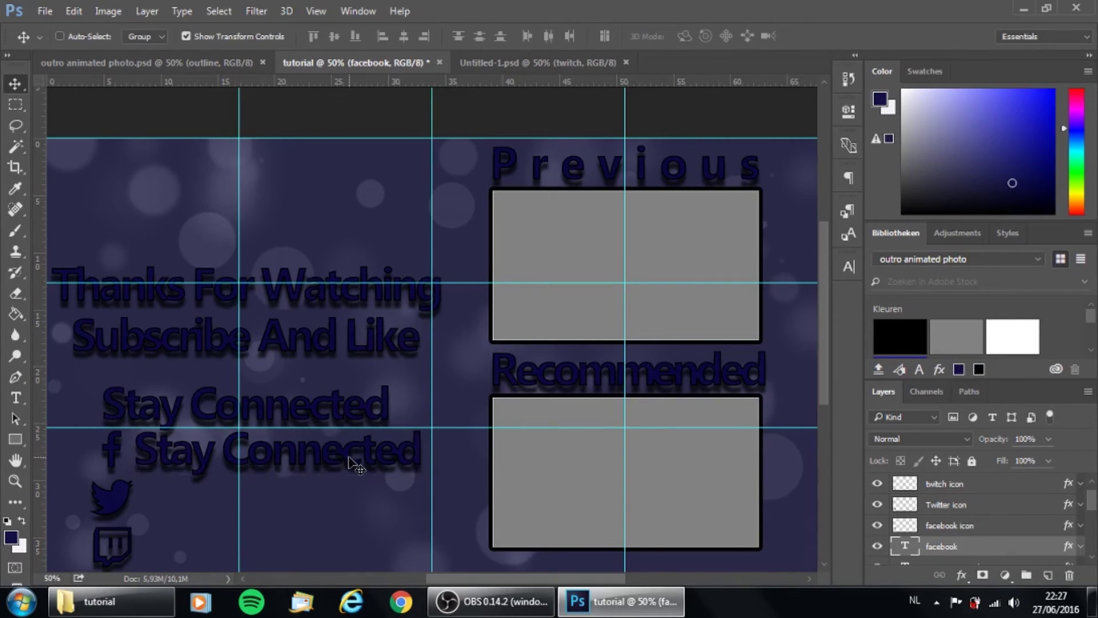
{"action": "left_click", "coordinate": [17, 400]}
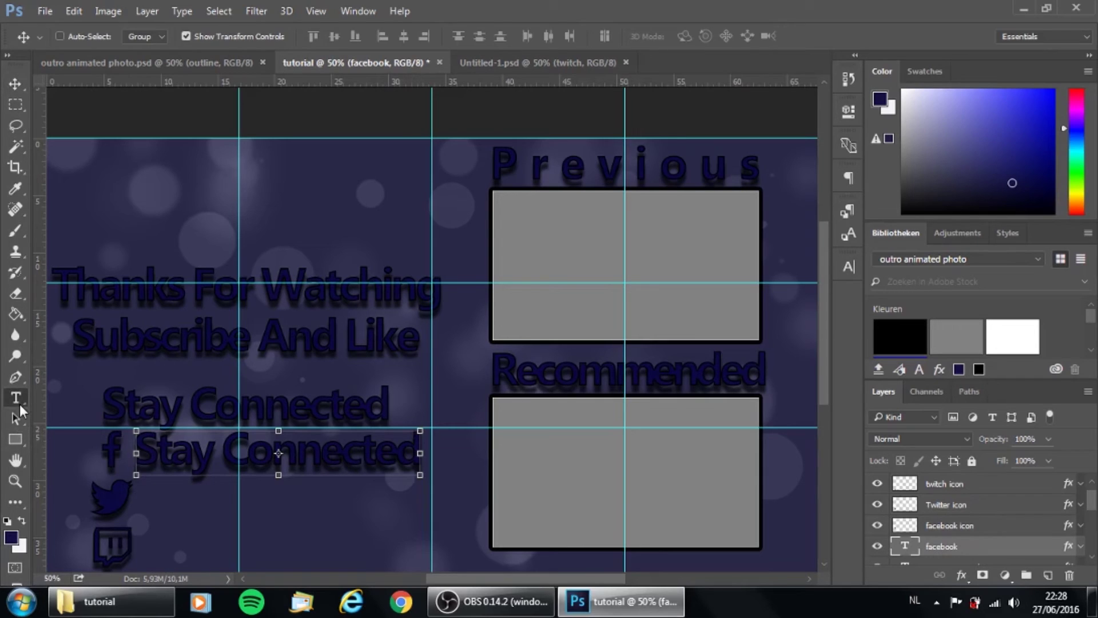
{"action": "double_click", "coordinate": [295, 453]}
{"action": "left_click", "coordinate": [295, 453]}
{"action": "triple_click", "coordinate": [298, 458]}
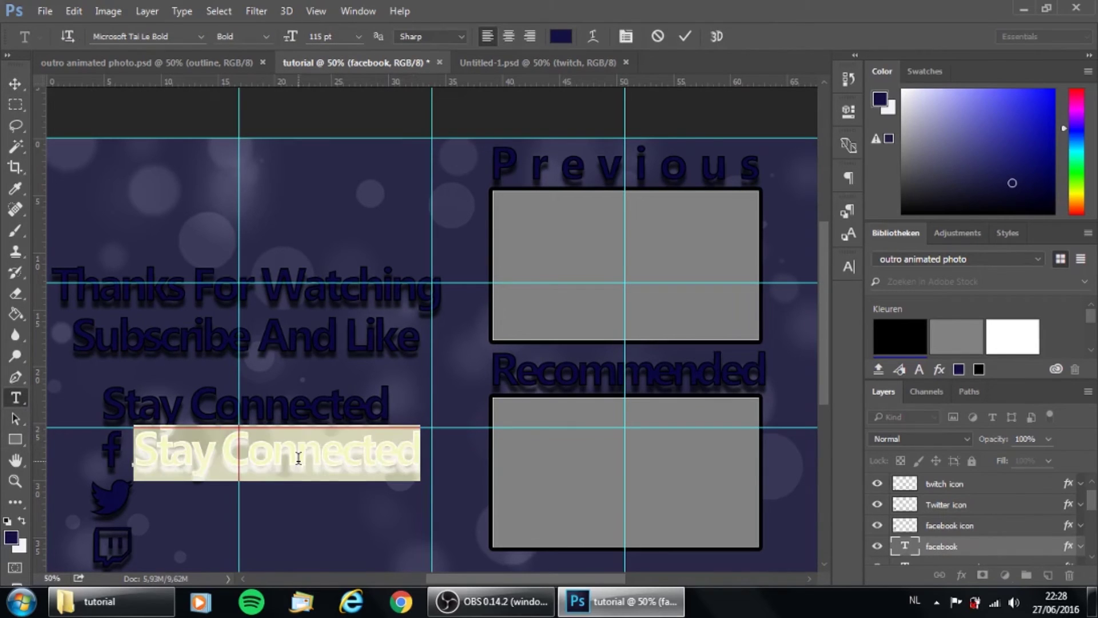
{"action": "type", "text": "/"}
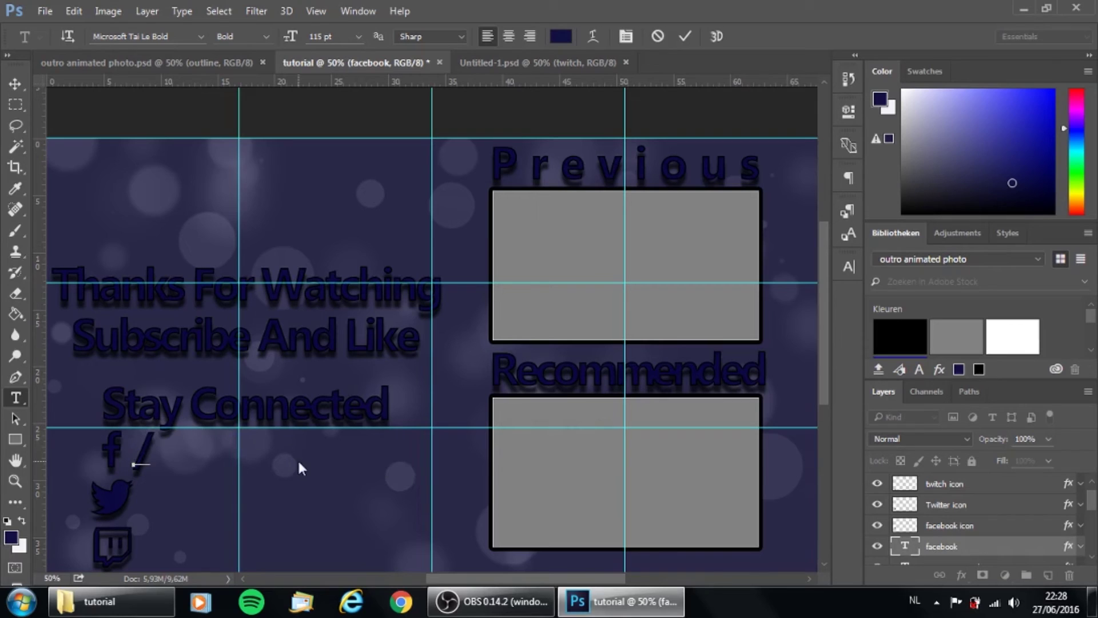
{"action": "type", "text": "Gino."}
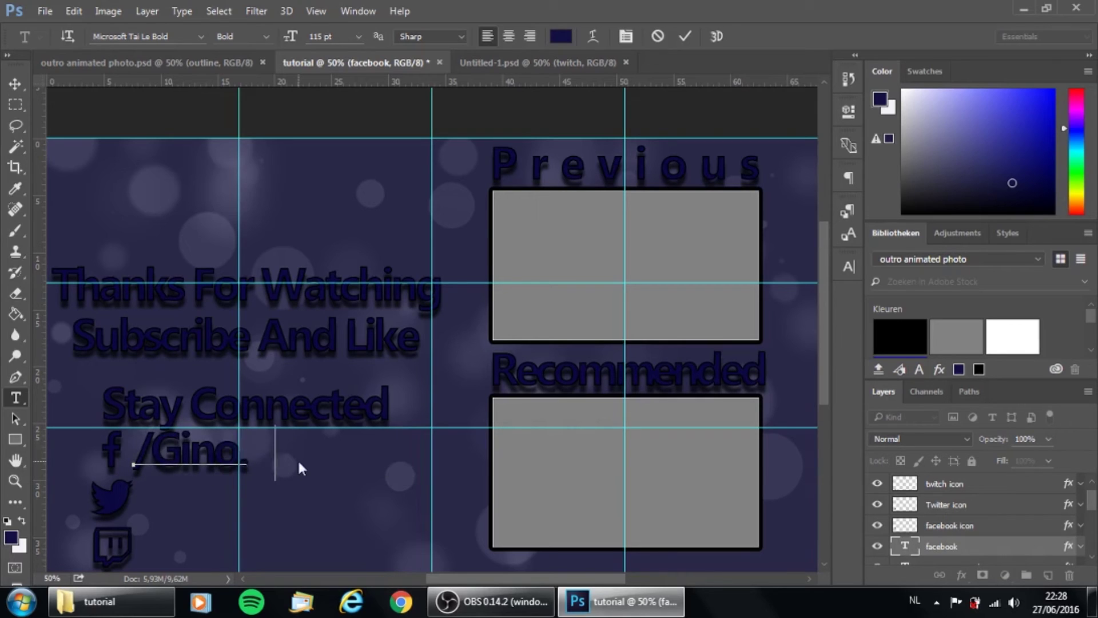
{"action": "type", "text": "Gaming.GG"}
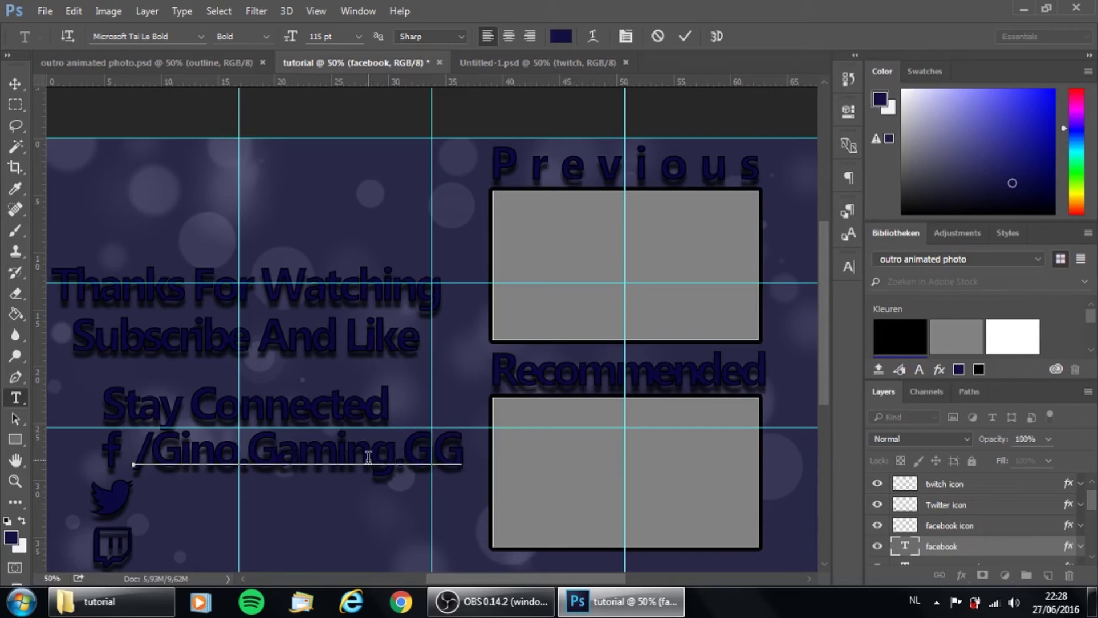
Step: Set the Facebook handle text to 90 pt and move it slightly up to line up with the Facebook logo
{"action": "triple_click", "coordinate": [369, 457]}
{"action": "mouse_move", "coordinate": [292, 40]}
{"action": "left_mouse_down"}
{"action": "mouse_move", "coordinate": [275, 46]}
{"action": "mouse_move", "coordinate": [287, 38]}
{"action": "left_mouse_up"}
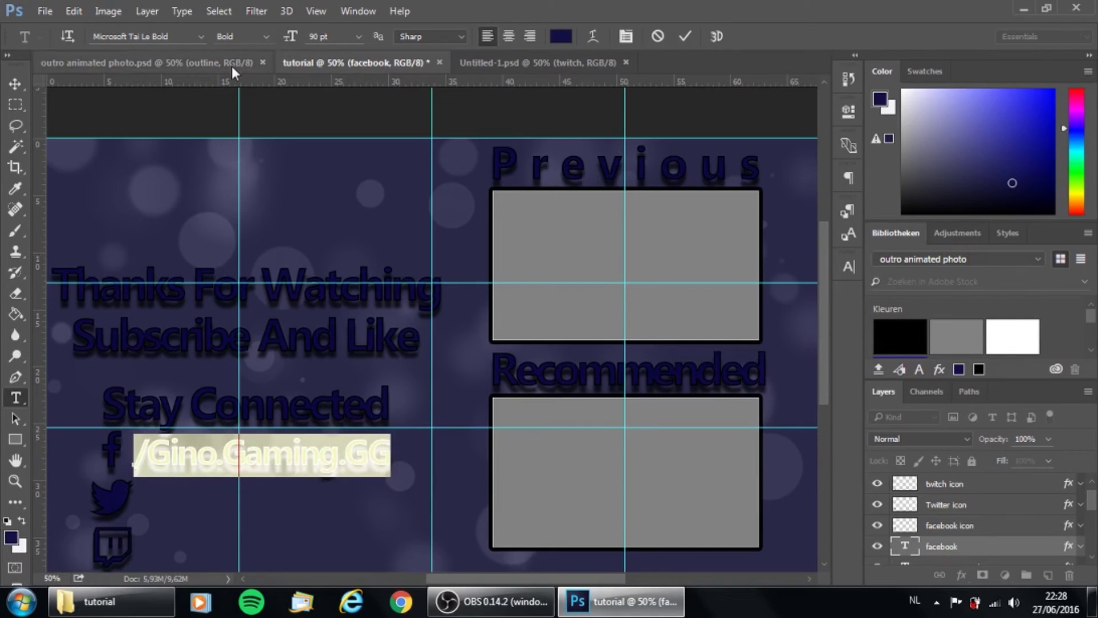
{"action": "left_click", "coordinate": [686, 36]}
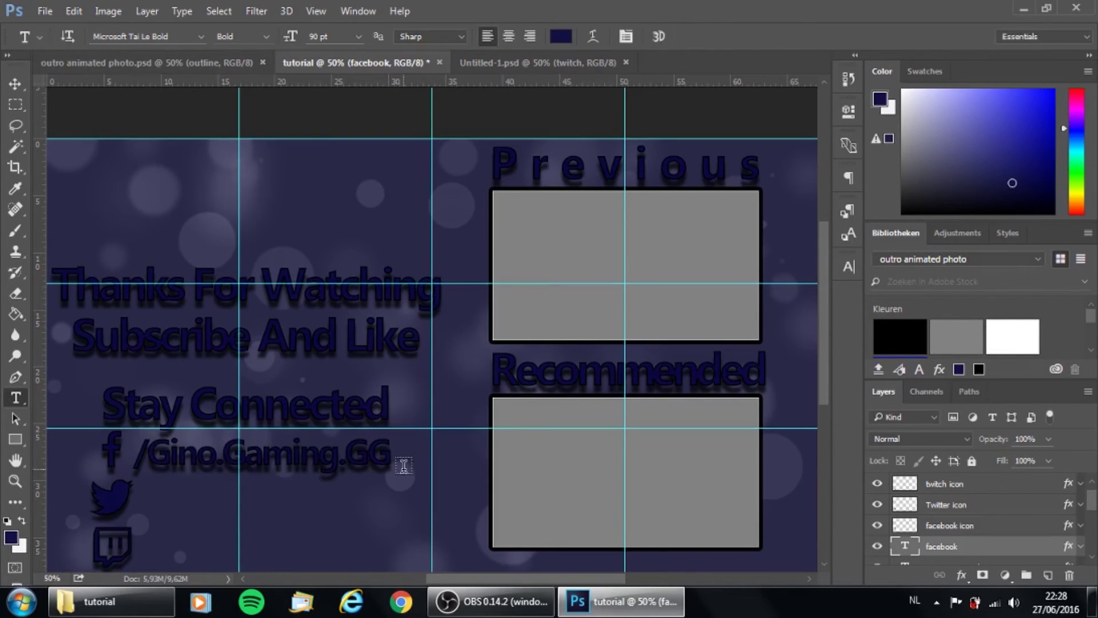
{"action": "left_click", "coordinate": [15, 84]}
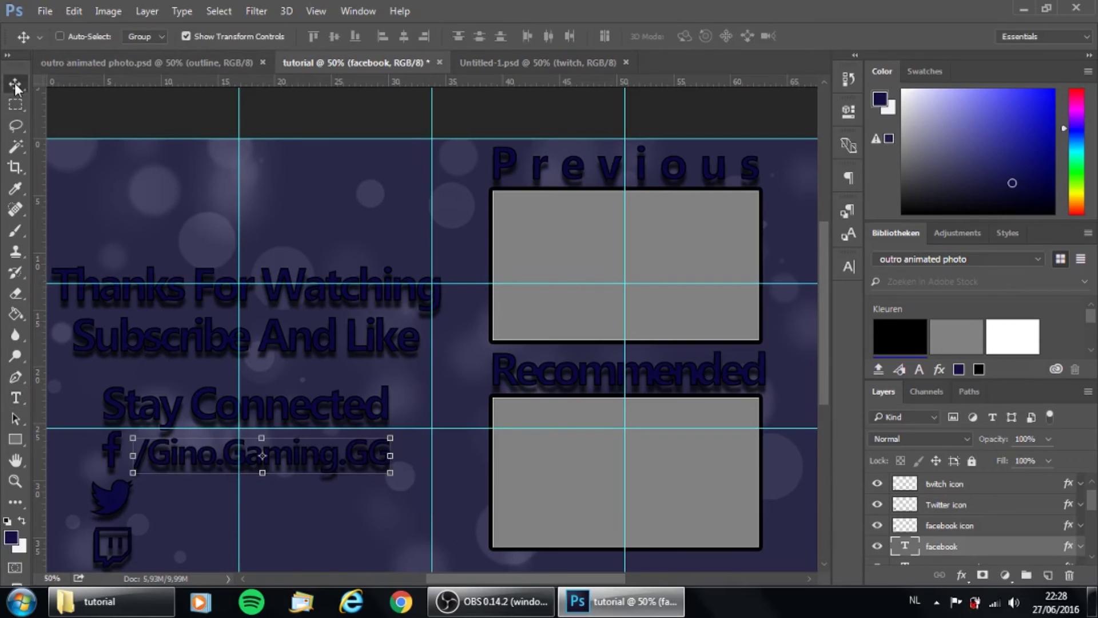
{"action": "mouse_move", "coordinate": [329, 498]}
{"action": "left_mouse_down"}
{"action": "mouse_move", "coordinate": [317, 491]}
{"action": "mouse_move", "coordinate": [328, 492]}
{"action": "left_mouse_up"}
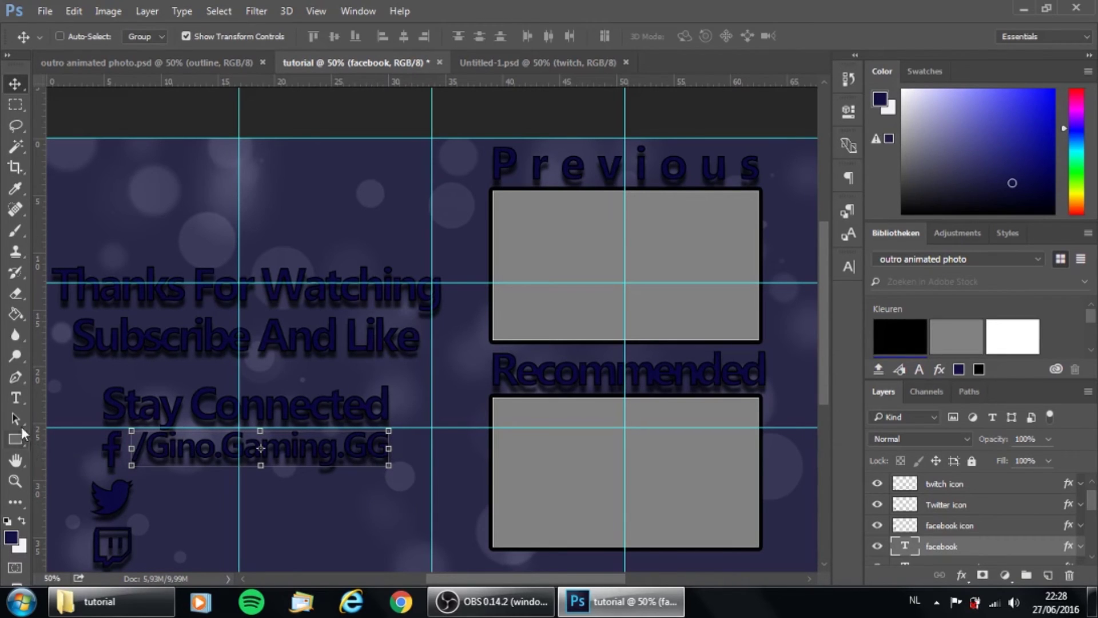
Step: Reduce the whole Facebook handle text to 81 pt
{"action": "left_click", "coordinate": [16, 397]}
{"action": "triple_click", "coordinate": [283, 455]}
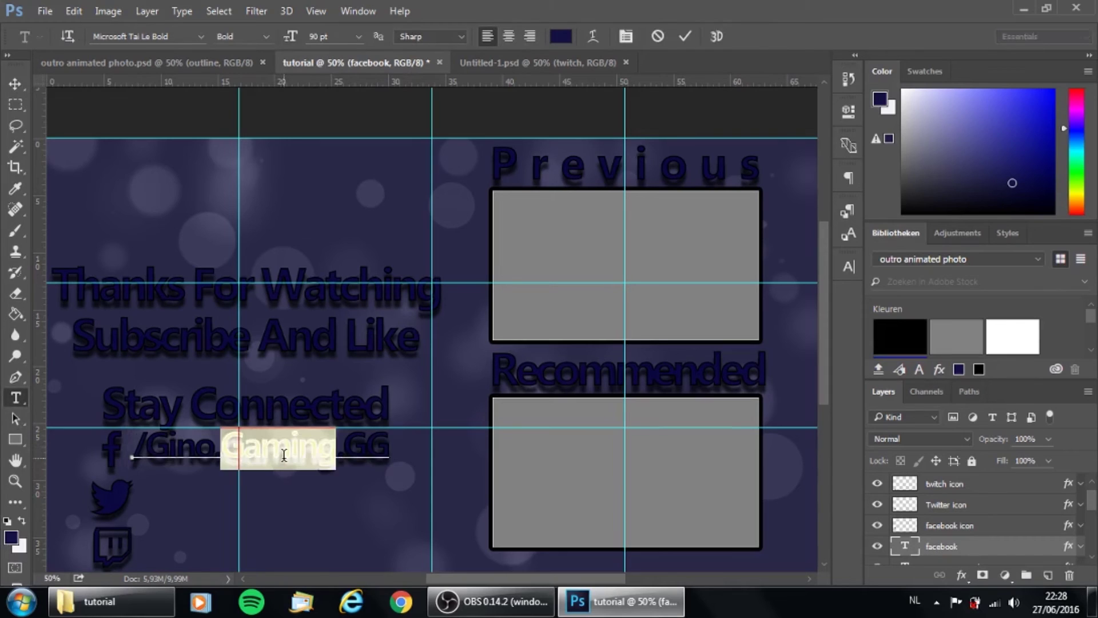
{"action": "left_click_drag", "start_coordinate": [294, 41], "coordinate": [290, 43]}
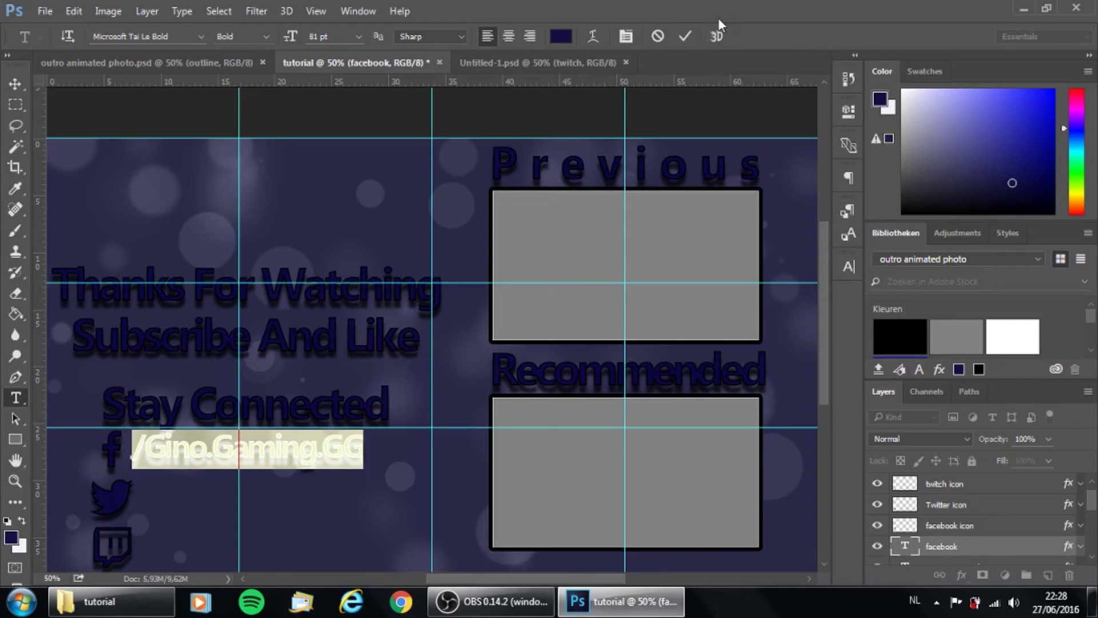
{"action": "left_click", "coordinate": [678, 36]}
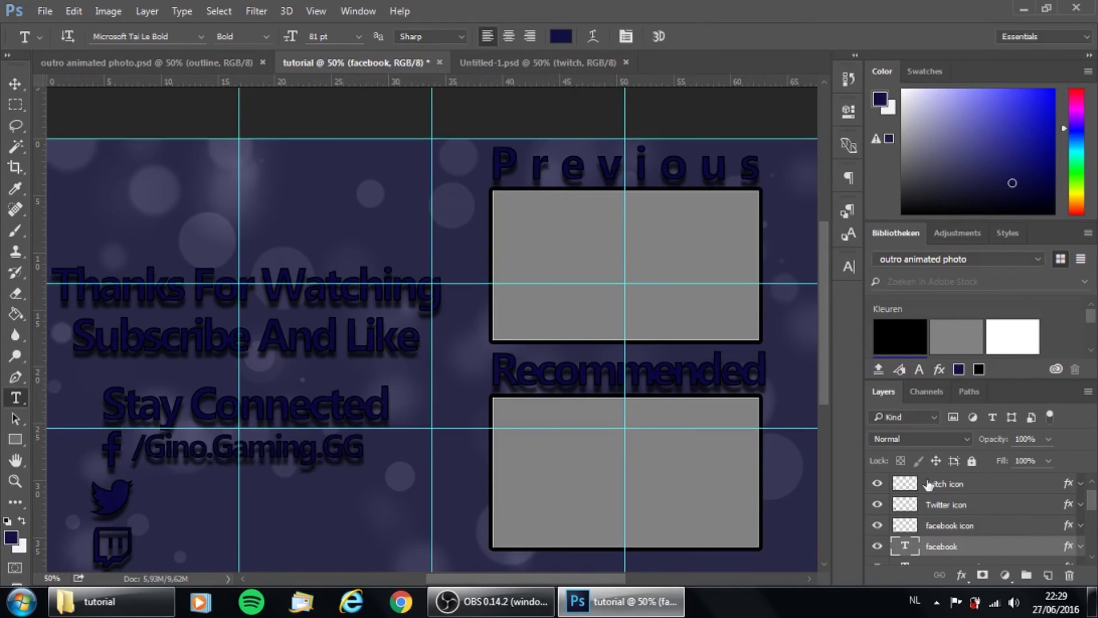
Step: Move the Stay Connected text slightly up, and nudge the Facebook handle slightly down and away from its logo
{"action": "scroll", "coordinate": [1005, 536], "scroll_direction": "down", "scroll_amount": 1}
{"action": "left_click", "coordinate": [988, 545]}
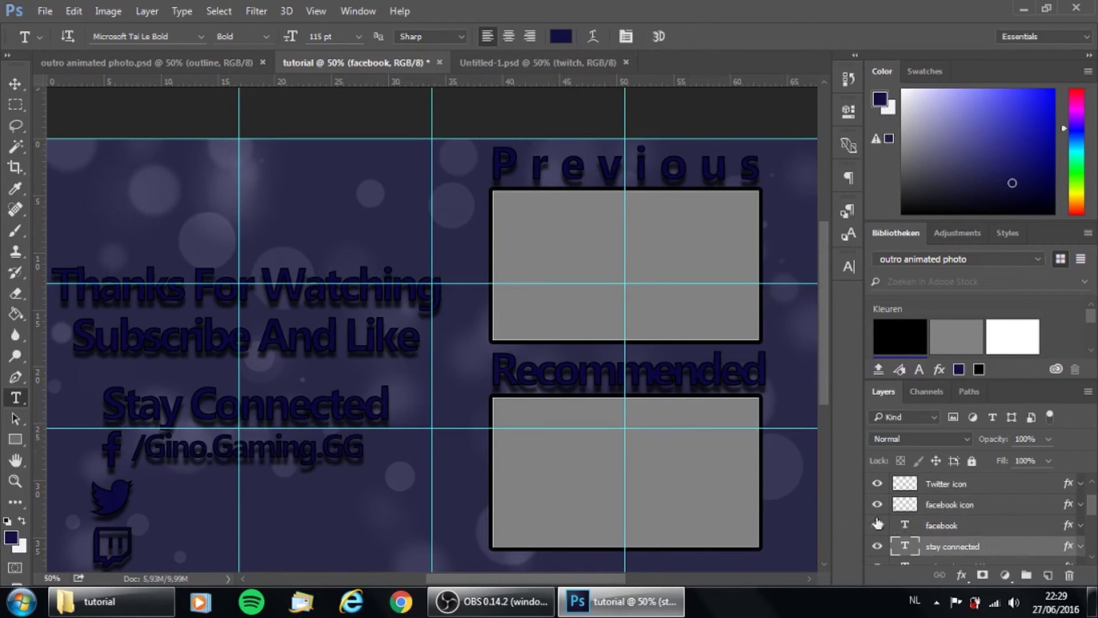
{"action": "left_click", "coordinate": [17, 84]}
{"action": "left_click_drag", "start_coordinate": [356, 422], "coordinate": [356, 413]}
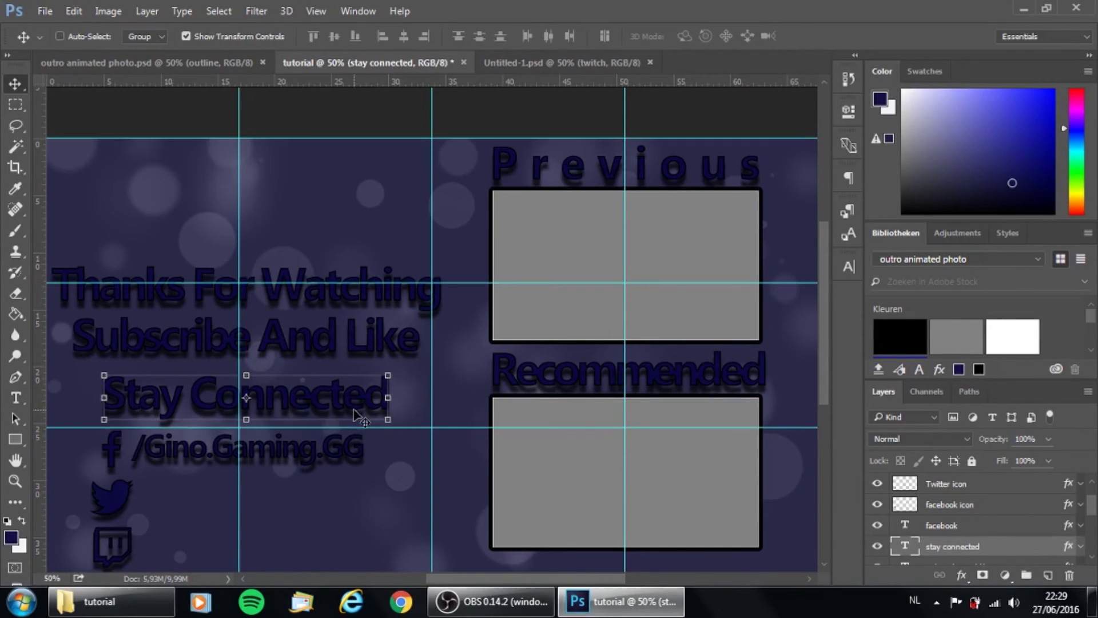
{"action": "left_click", "coordinate": [944, 526]}
{"action": "left_click_drag", "start_coordinate": [319, 449], "coordinate": [322, 456]}
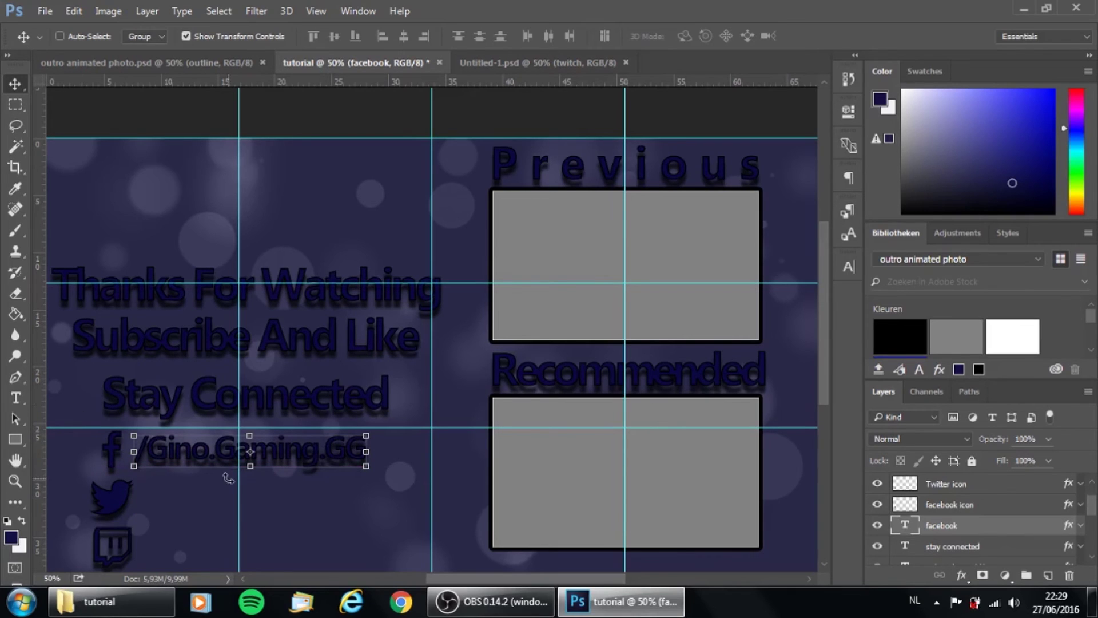
Step: Duplicate the facebook text layer under the name "twitter"
{"action": "right_click", "coordinate": [959, 525]}
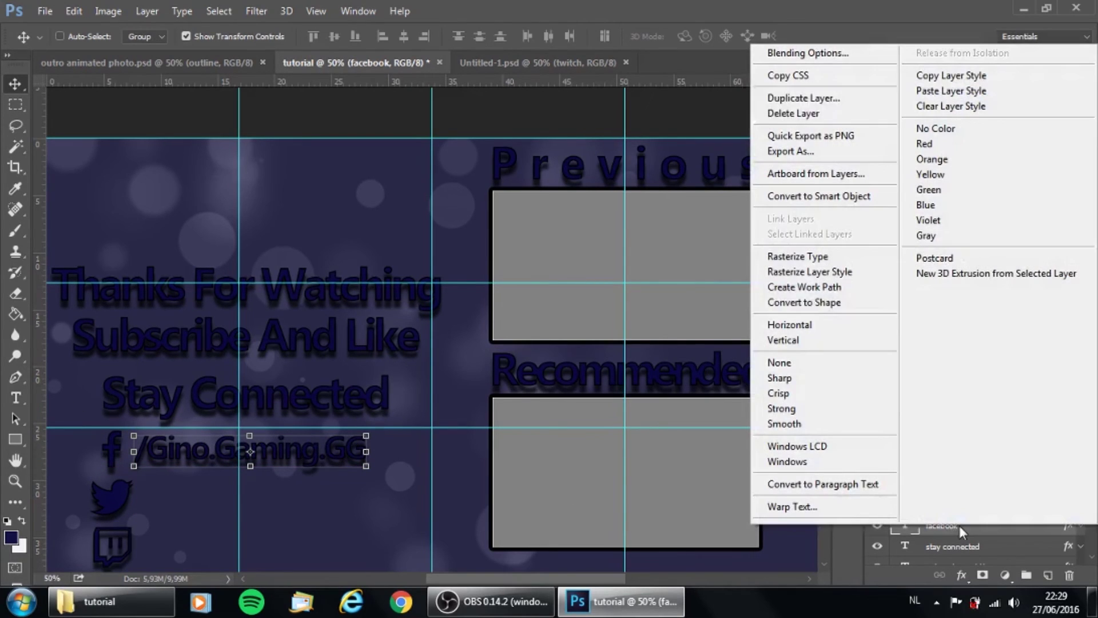
{"action": "left_click", "coordinate": [829, 100]}
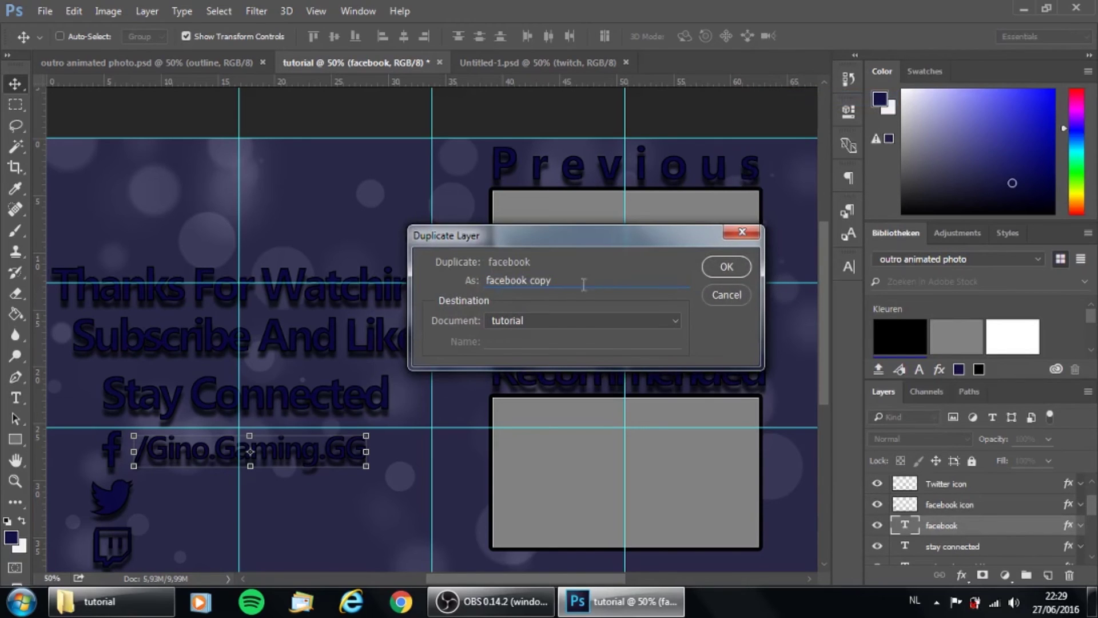
{"action": "key", "text": "BackSpace"}
{"action": "type", "text": "twitter"}
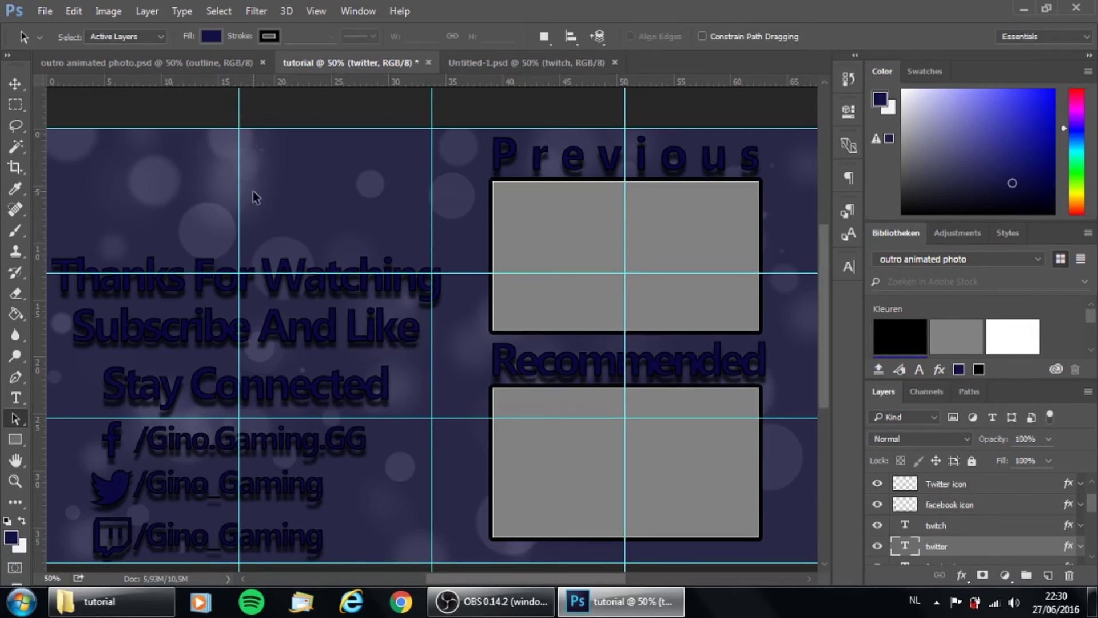
Step: Add the text "GG" at 246 pt and place it above the Thanks For Watching line
{"action": "left_click", "coordinate": [17, 402]}
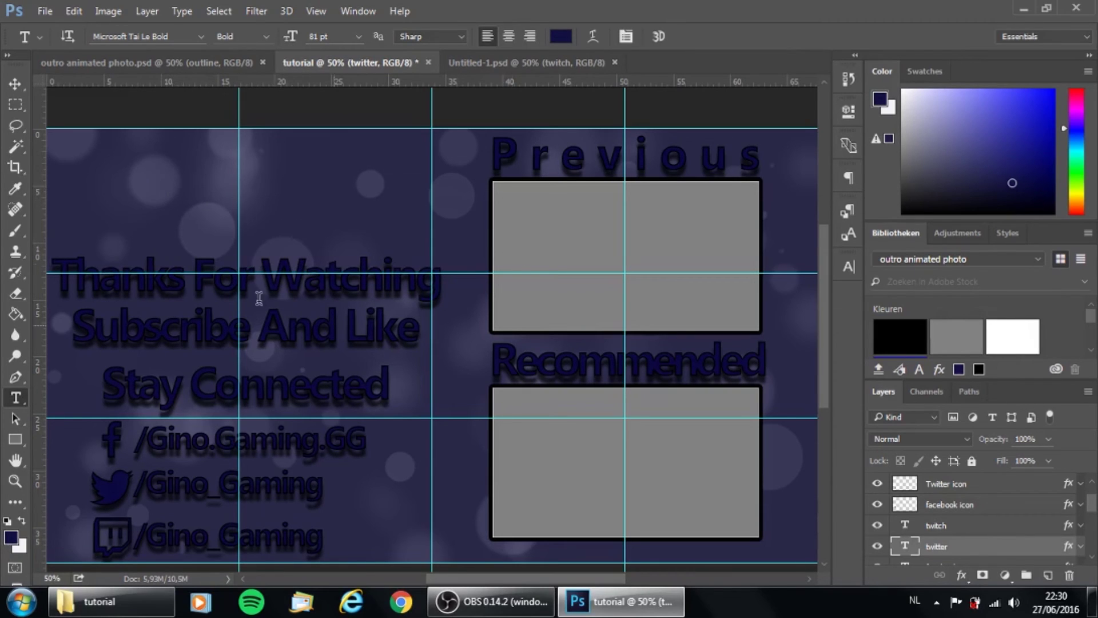
{"action": "left_click", "coordinate": [194, 194]}
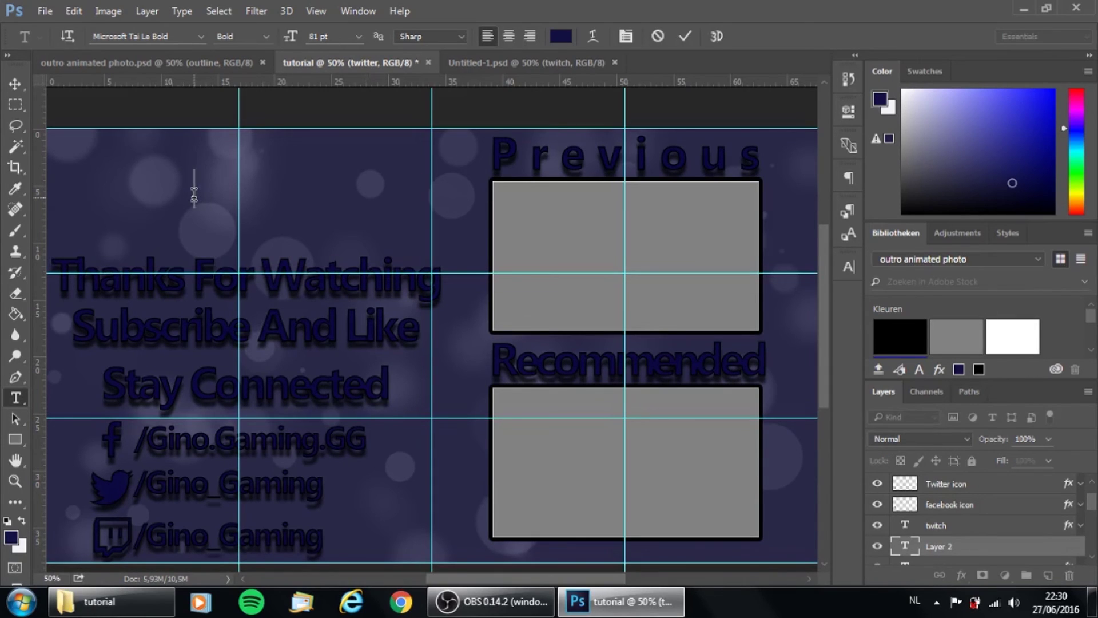
{"action": "type", "text": "GG"}
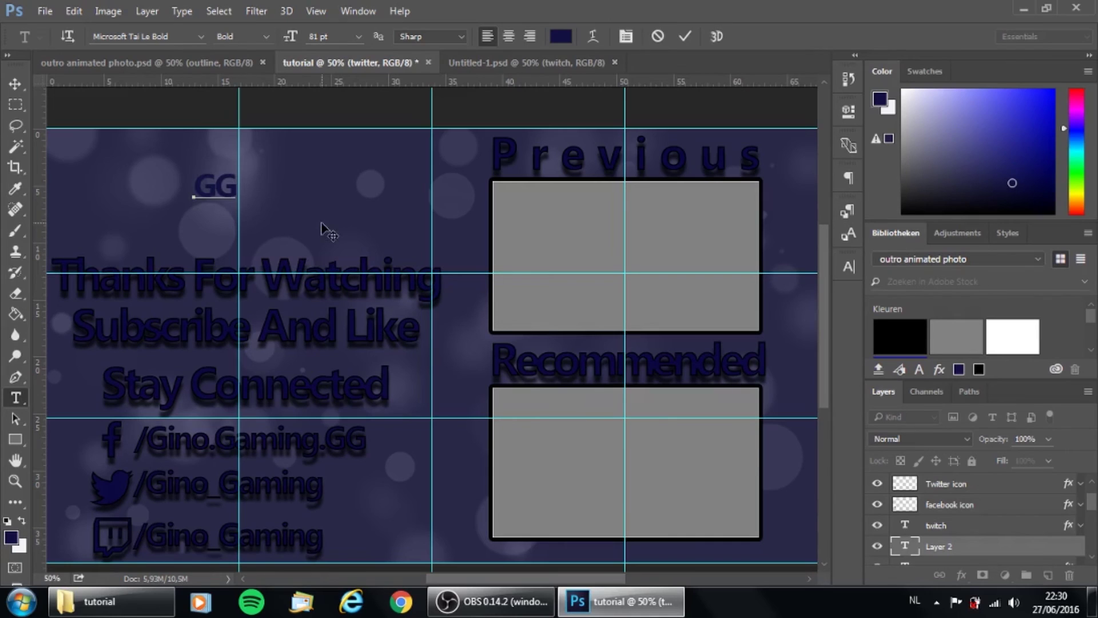
{"action": "double_click", "coordinate": [214, 177]}
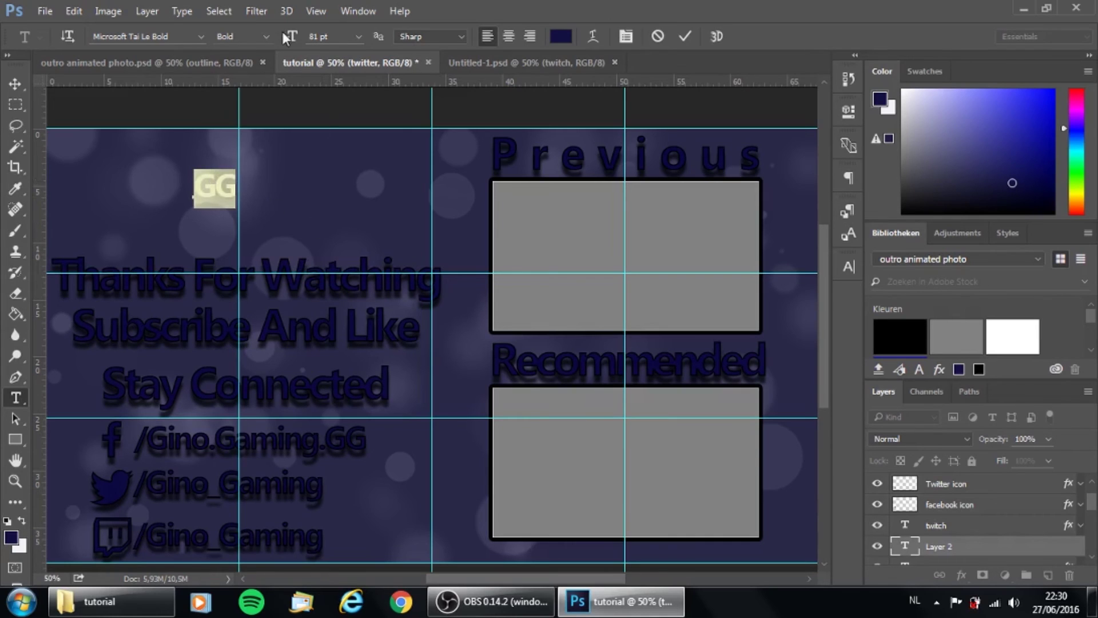
{"action": "left_click_drag", "start_coordinate": [291, 39], "coordinate": [422, 39]}
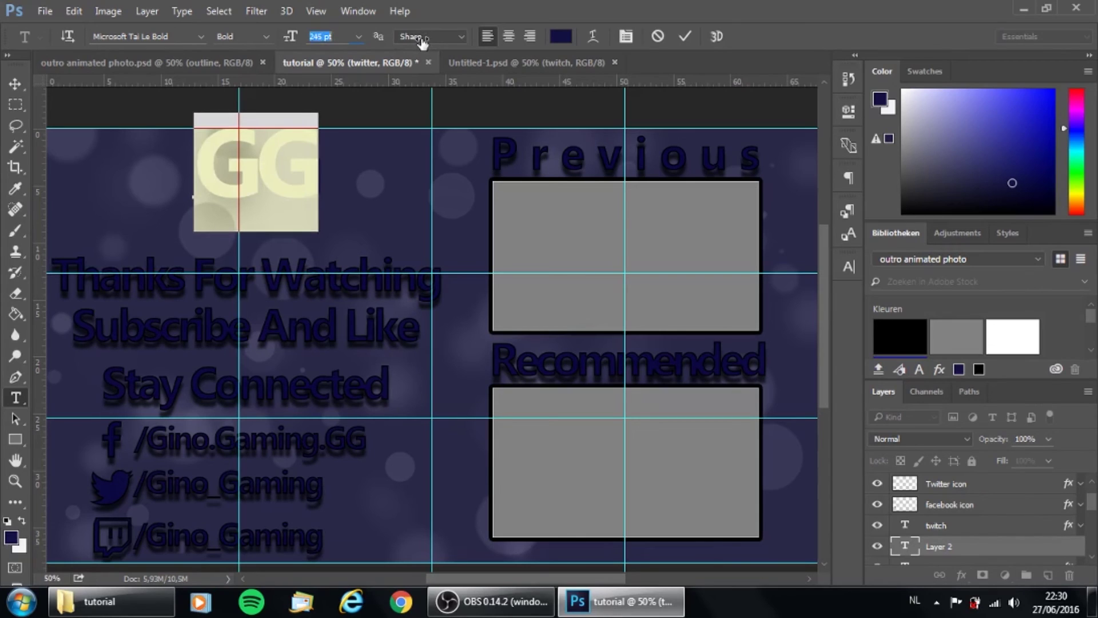
{"action": "left_click_drag", "start_coordinate": [359, 195], "coordinate": [337, 217]}
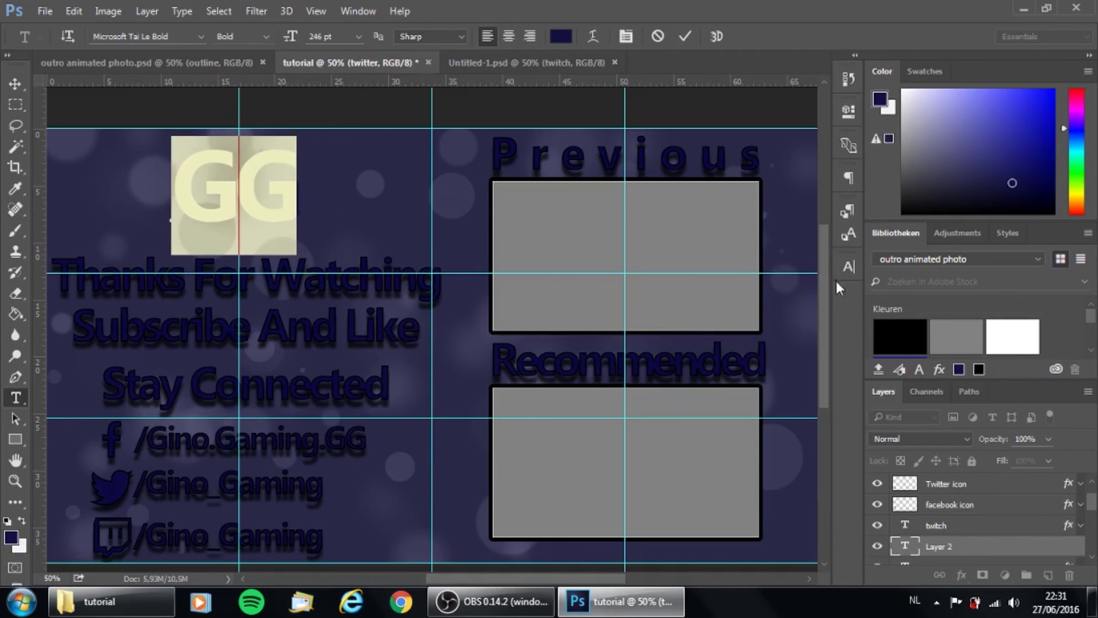
Step: Set the tracking of the GG text to 100 and shift the text slightly left to recentre it
{"action": "left_click", "coordinate": [850, 268]}
{"action": "mouse_move", "coordinate": [758, 336]}
{"action": "left_mouse_down"}
{"action": "mouse_move", "coordinate": [769, 335]}
{"action": "mouse_move", "coordinate": [759, 328]}
{"action": "left_mouse_up"}
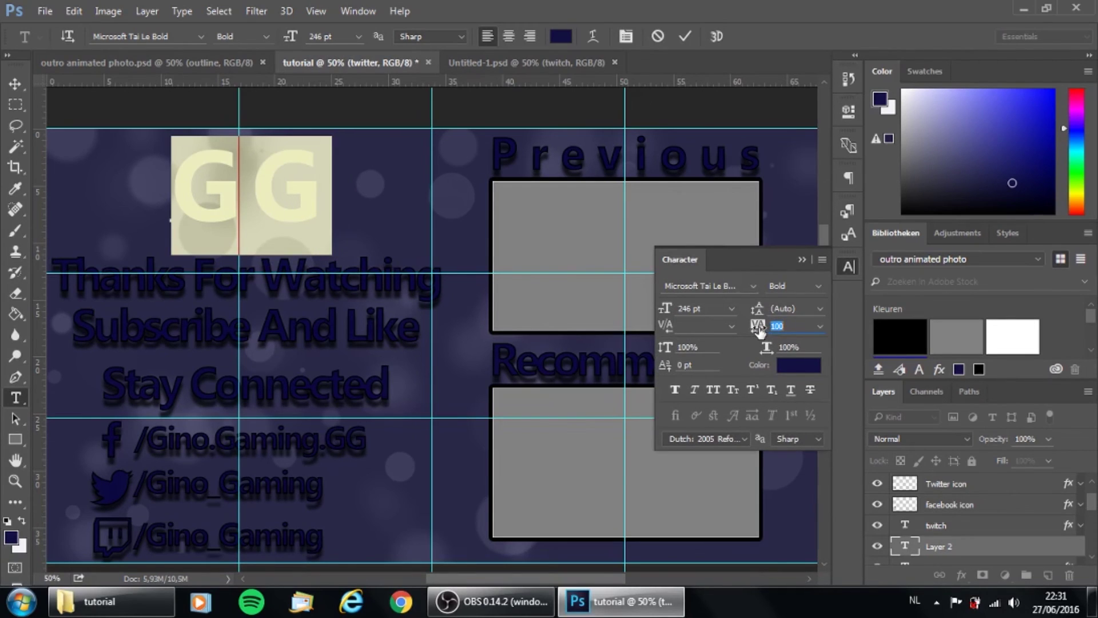
{"action": "left_click", "coordinate": [851, 268]}
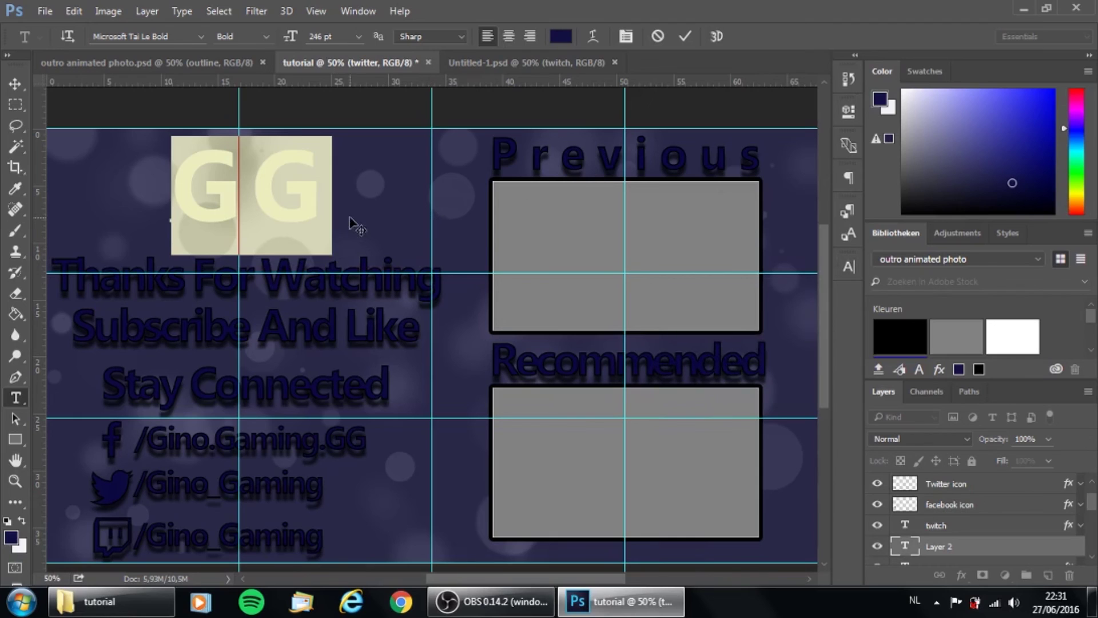
{"action": "left_click_drag", "start_coordinate": [350, 218], "coordinate": [342, 218]}
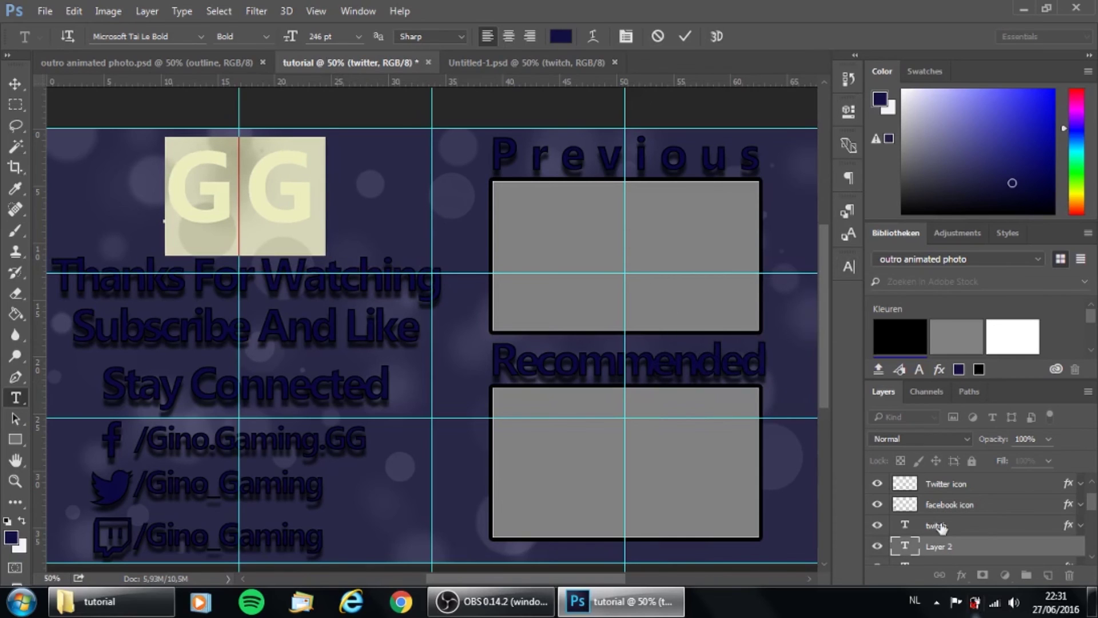
{"action": "left_click", "coordinate": [682, 36]}
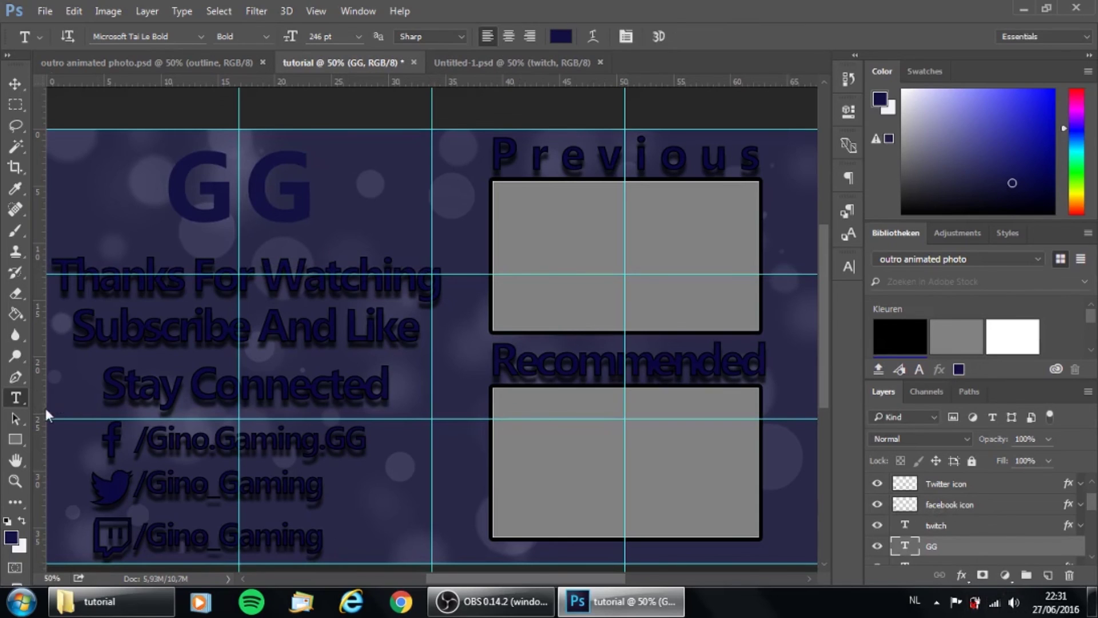
Step: Rasterize the GG text layer and fill both letters with white
{"action": "left_click", "coordinate": [16, 313]}
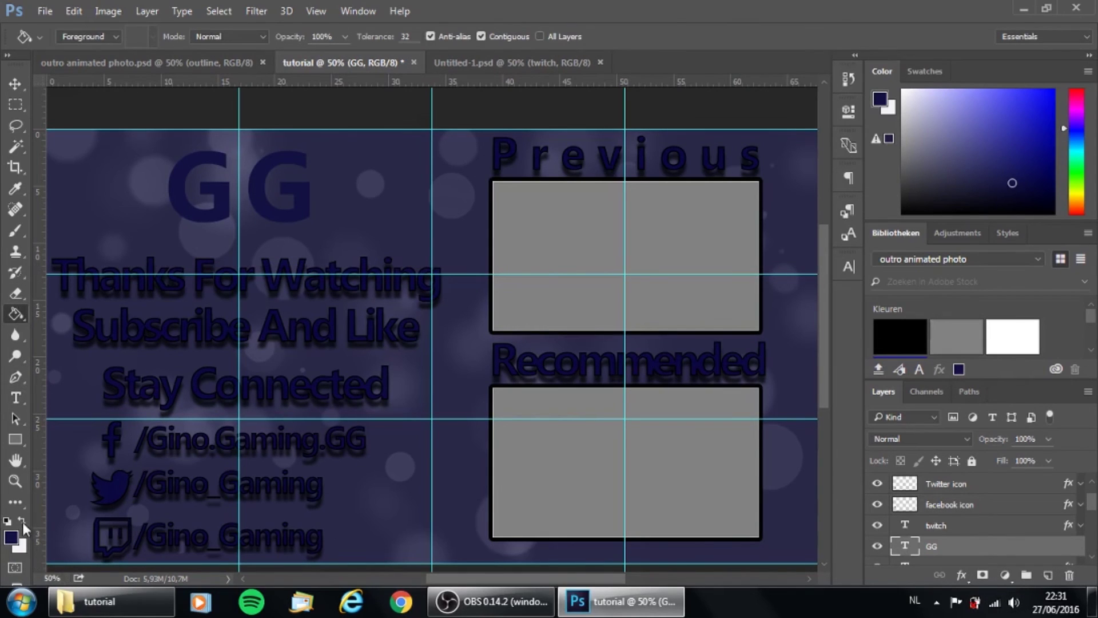
{"action": "left_click", "coordinate": [22, 522]}
{"action": "left_click", "coordinate": [184, 200]}
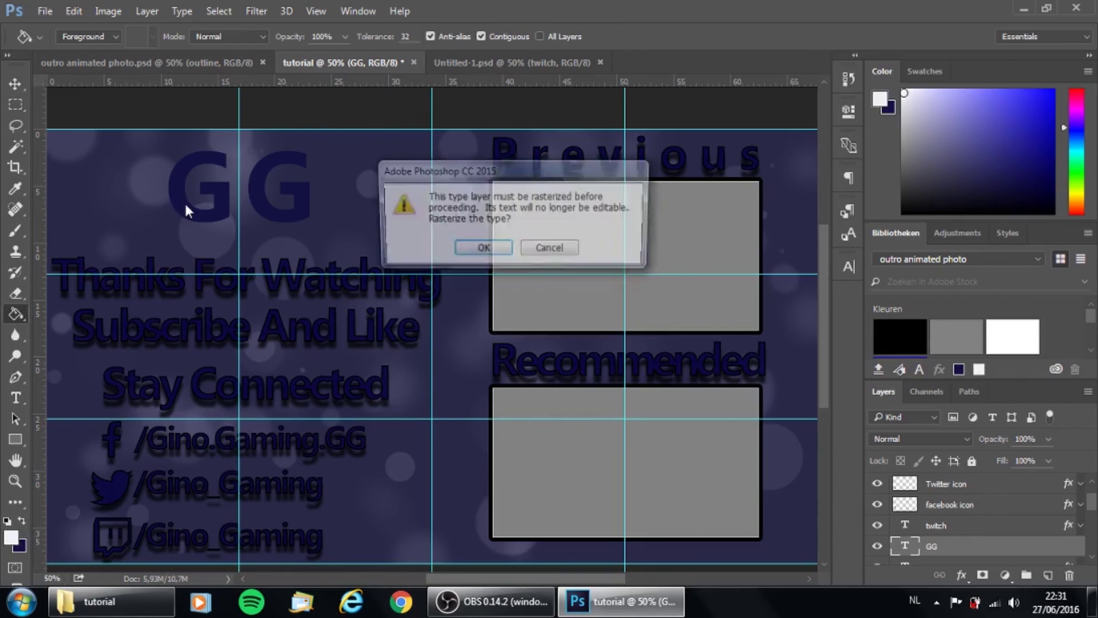
{"action": "left_click", "coordinate": [482, 250]}
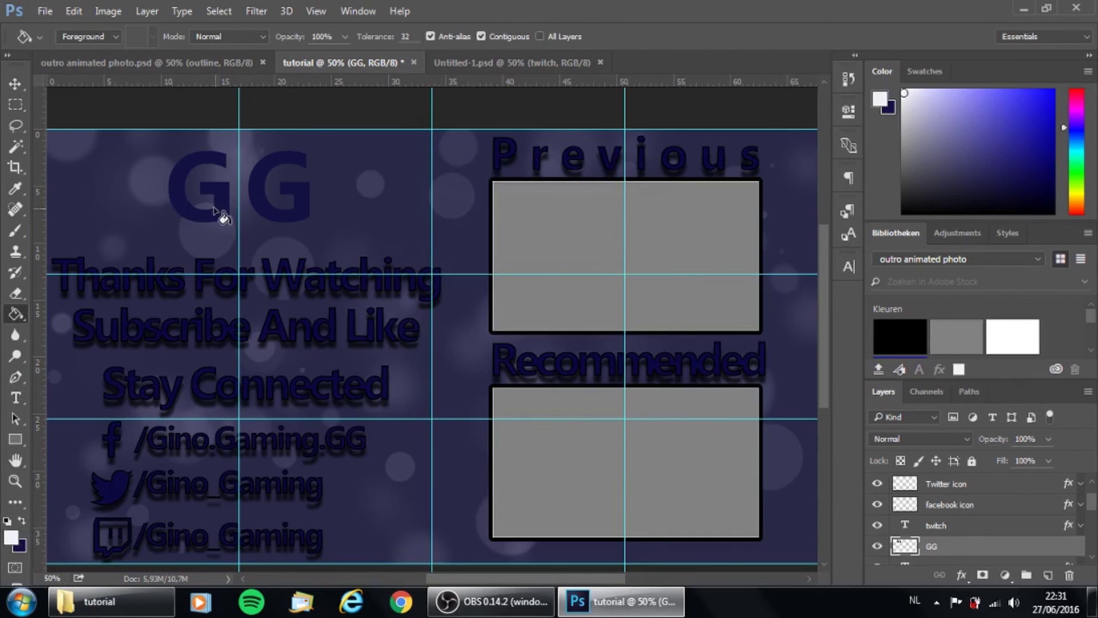
{"action": "left_click", "coordinate": [224, 214]}
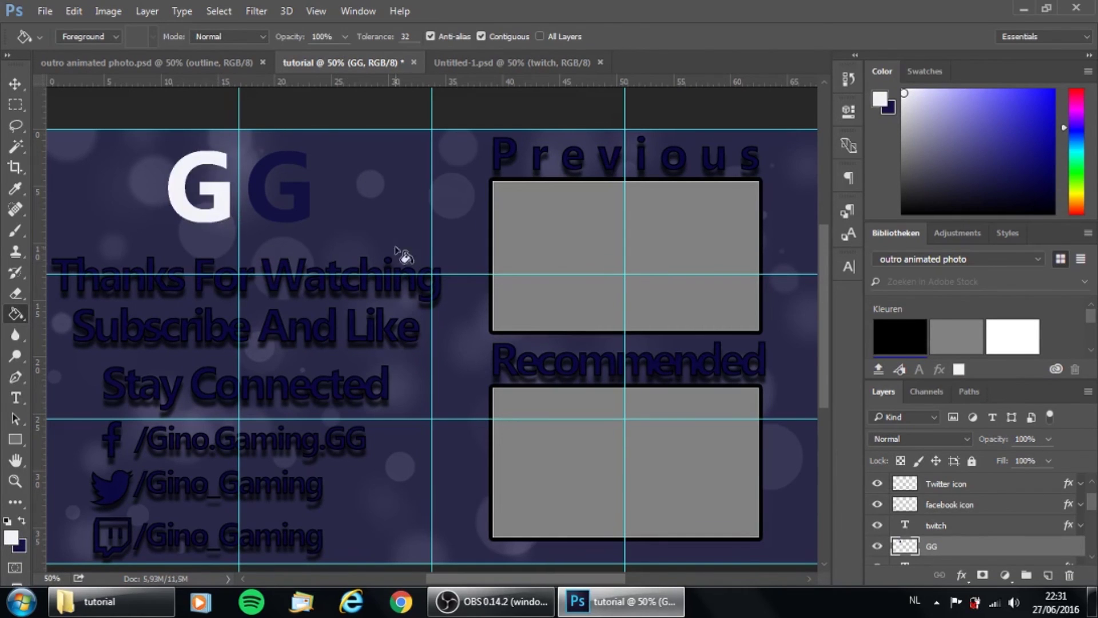
{"action": "left_click", "coordinate": [309, 208]}
Step: Apply a Satin effect to the GG layer with 92% opacity, 90° angle, 125 px distance and 125 px size
{"action": "right_click", "coordinate": [960, 547]}
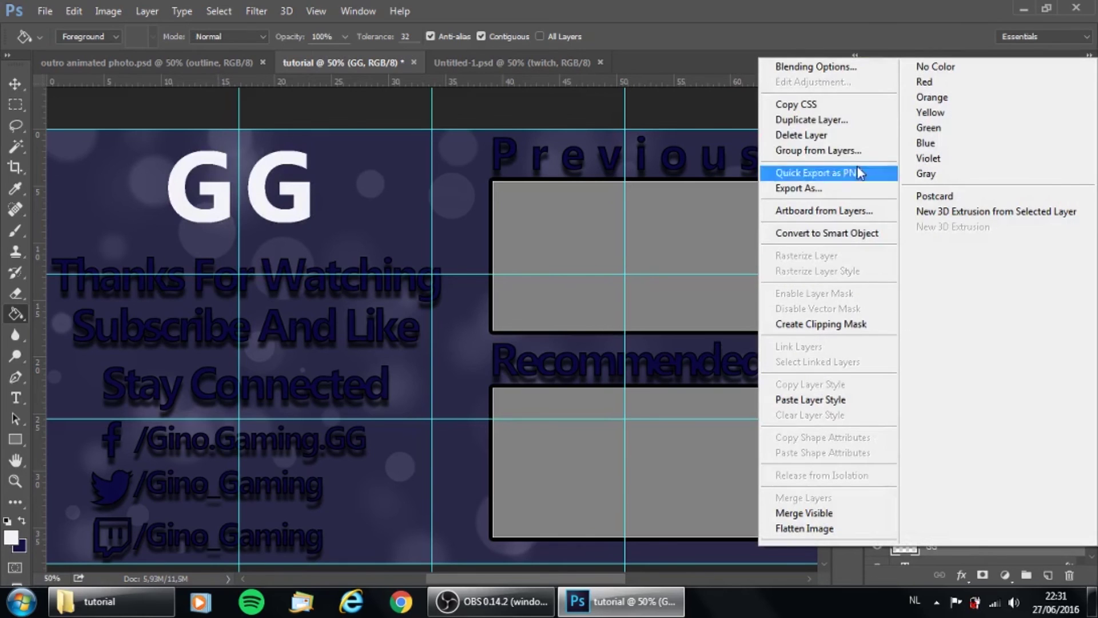
{"action": "left_click", "coordinate": [829, 68]}
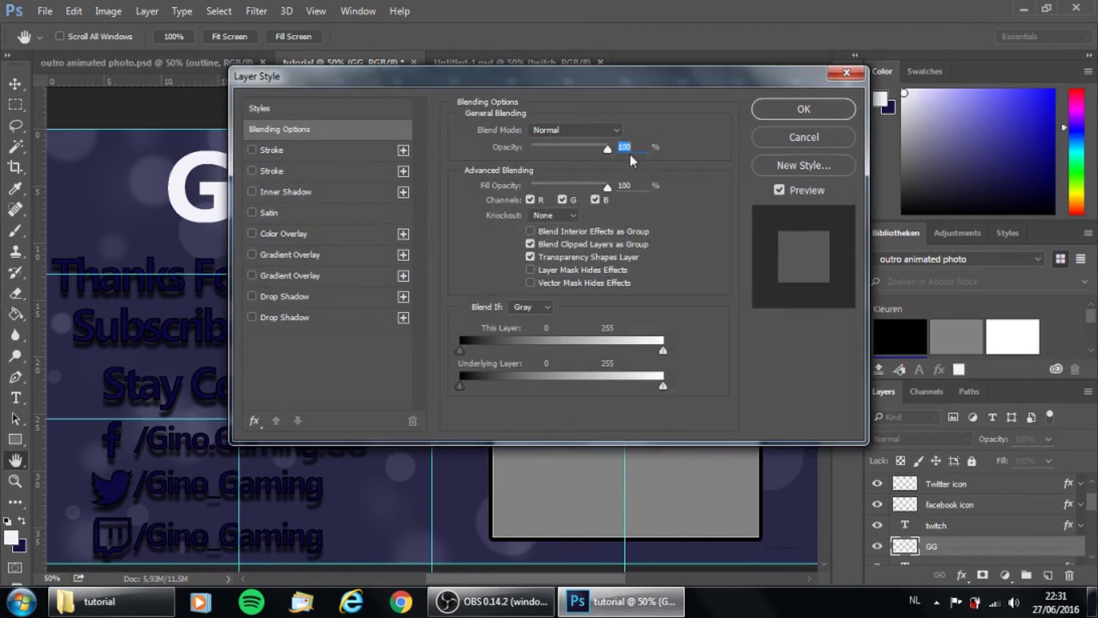
{"action": "left_click_drag", "start_coordinate": [598, 77], "coordinate": [760, 109]}
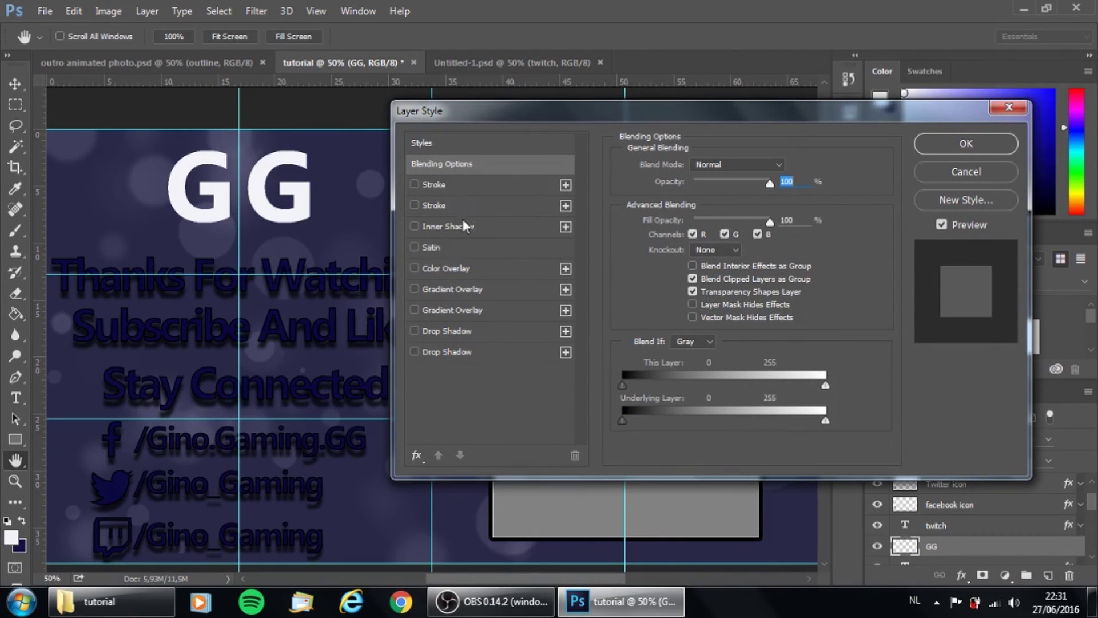
{"action": "left_click", "coordinate": [462, 249]}
{"action": "left_click_drag", "start_coordinate": [613, 111], "coordinate": [625, 240]}
{"action": "left_click", "coordinate": [706, 335]}
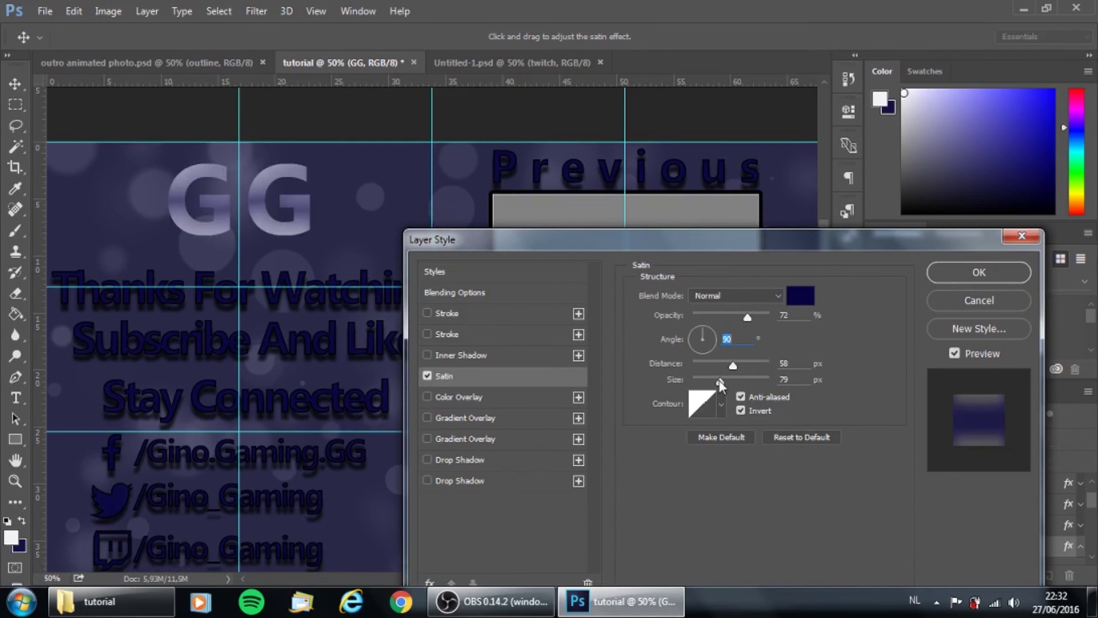
{"action": "left_click_drag", "start_coordinate": [721, 384], "coordinate": [747, 369]}
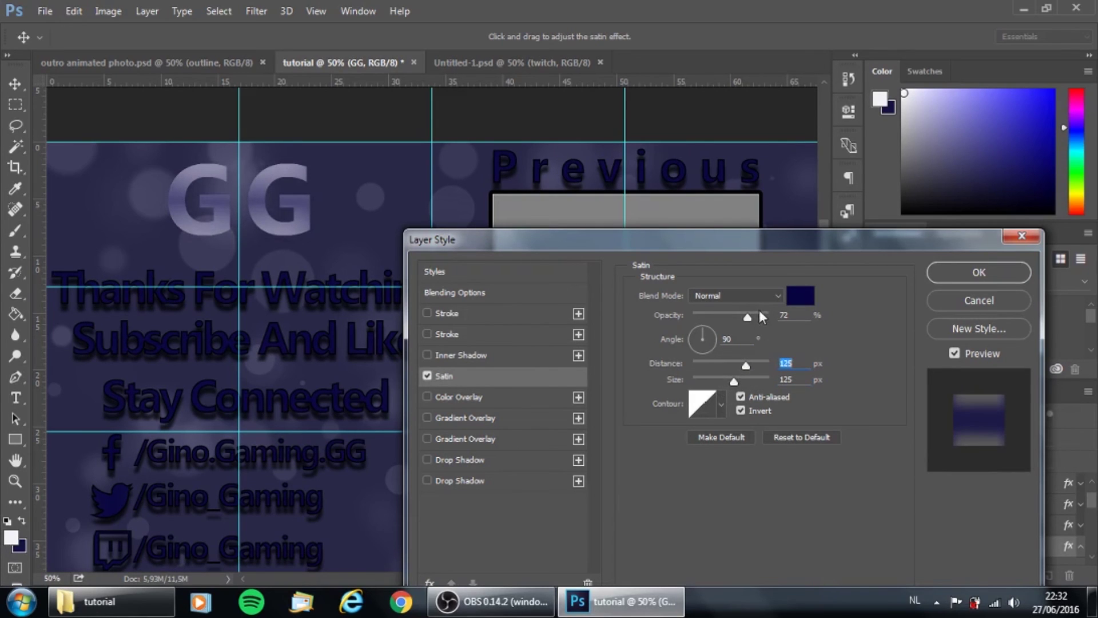
{"action": "left_click_drag", "start_coordinate": [750, 317], "coordinate": [766, 320]}
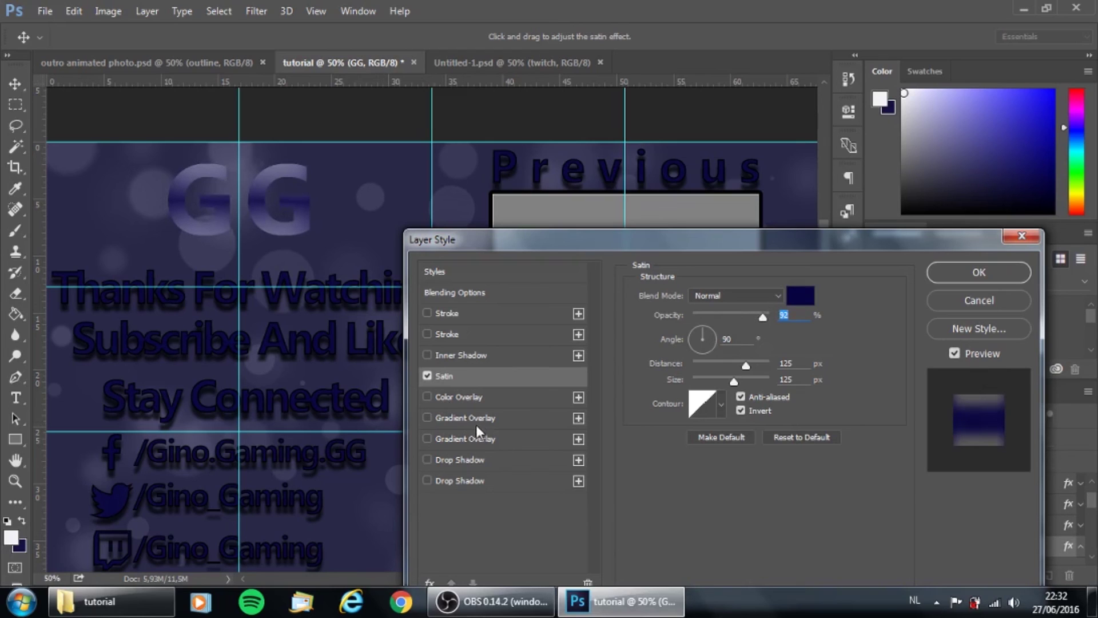
Step: Try a gradient overlay on the GG letters, and apply a drop shadow instead
{"action": "left_click", "coordinate": [492, 421]}
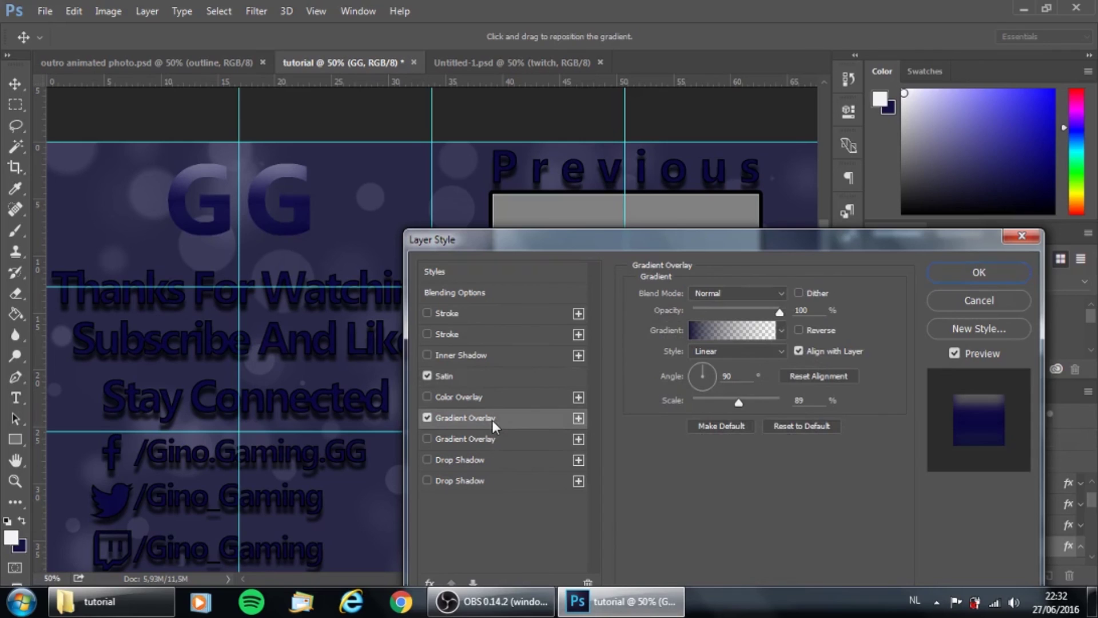
{"action": "left_click", "coordinate": [426, 415]}
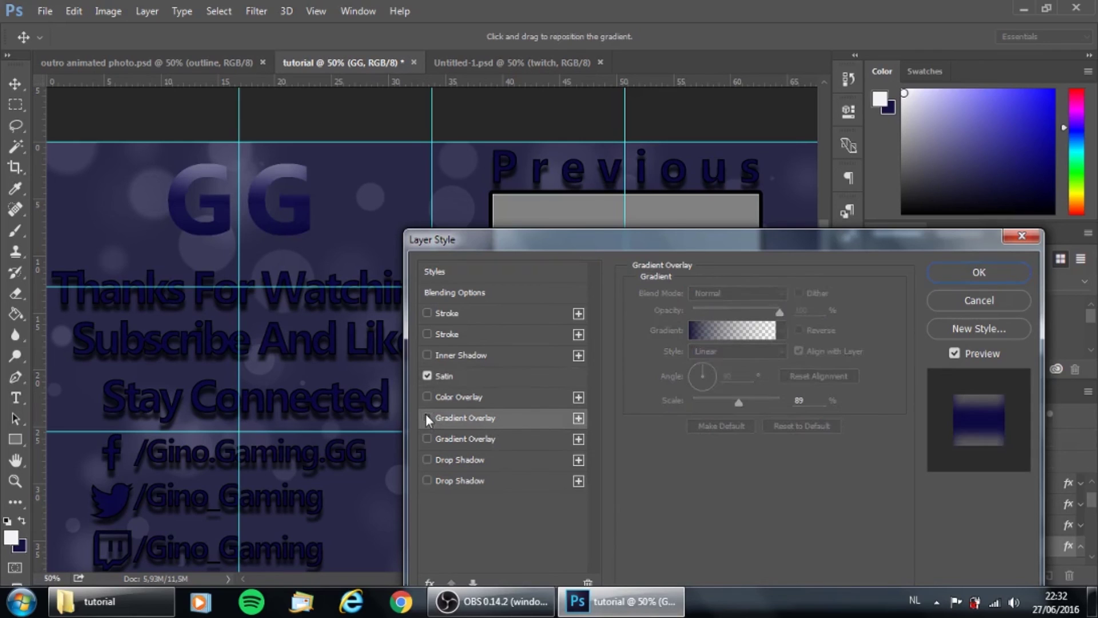
{"action": "left_click", "coordinate": [470, 462]}
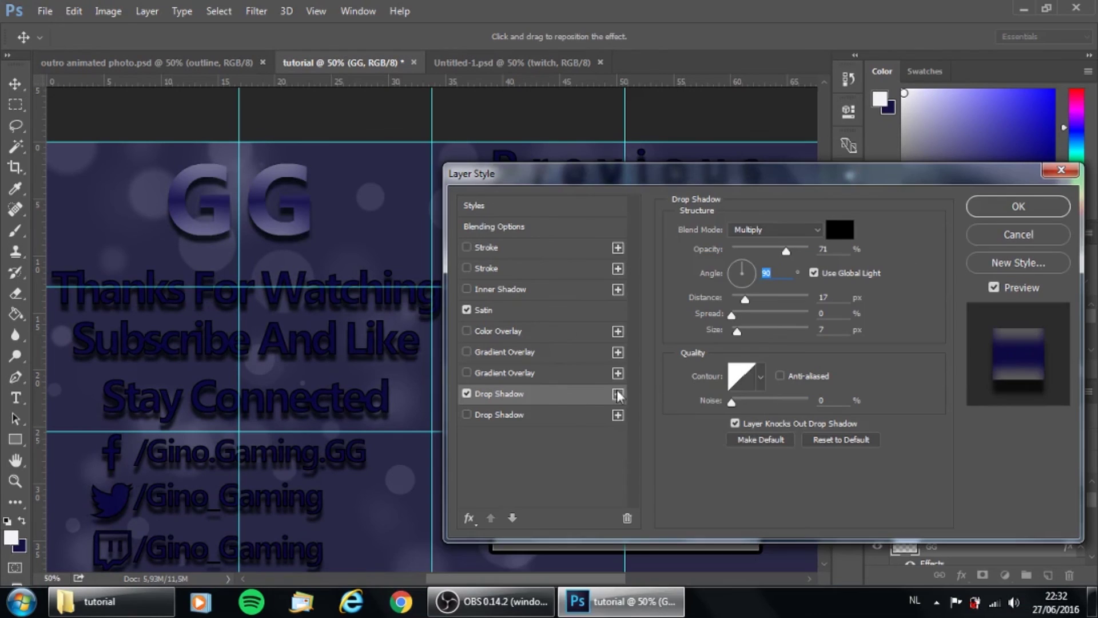
Step: Add an Inner Glow to the GG layer with 8% noise, 13% choke and 18 px size, and apply the layer style
{"action": "left_click", "coordinate": [468, 520]}
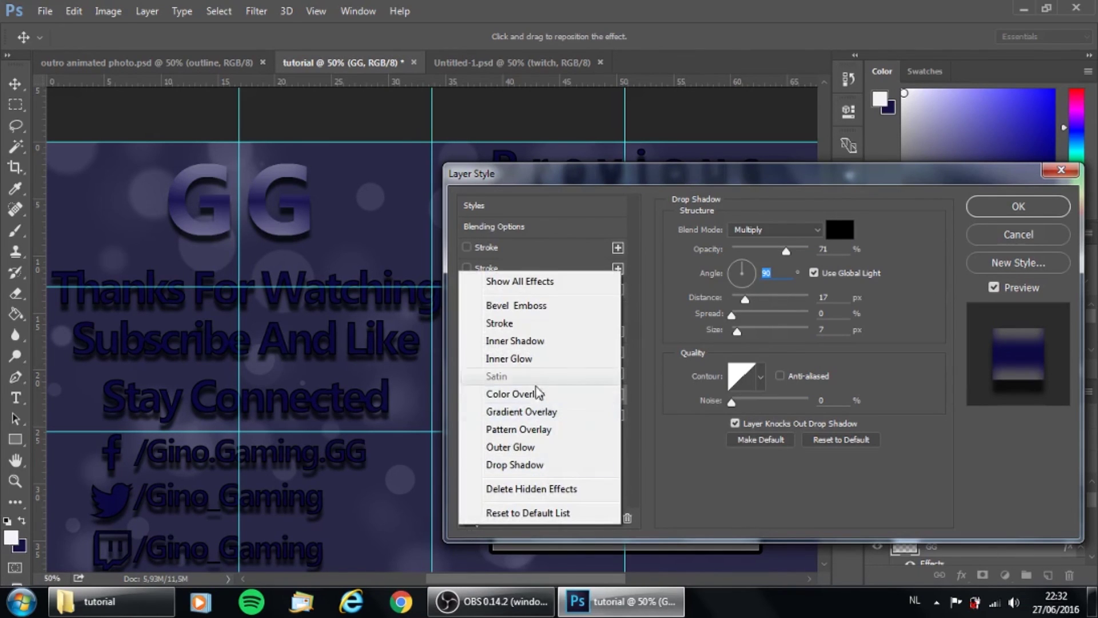
{"action": "left_click", "coordinate": [538, 359]}
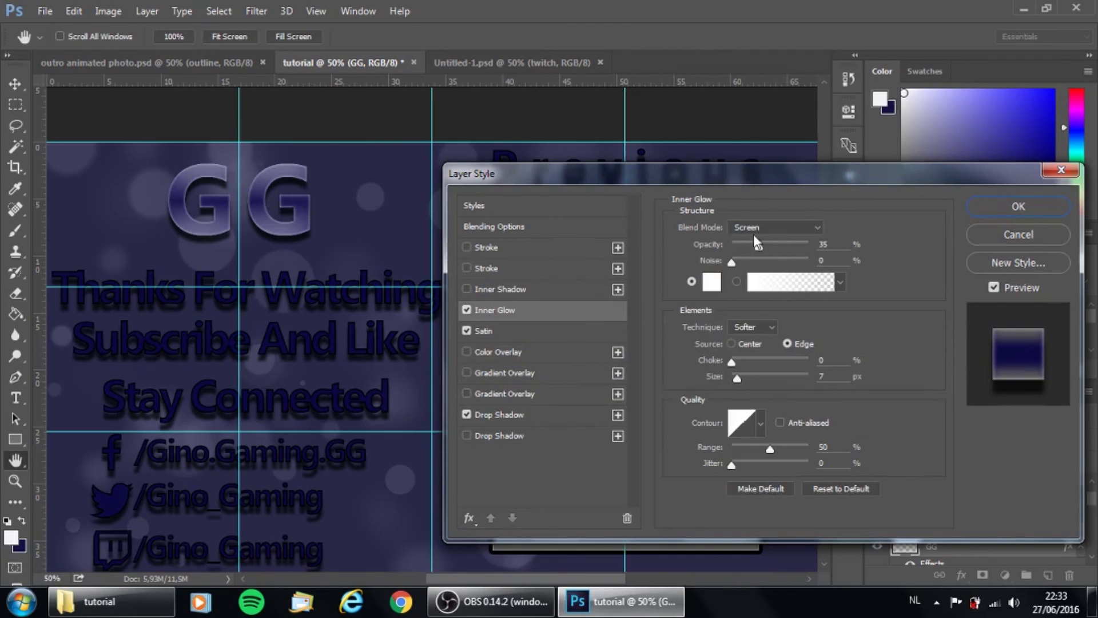
{"action": "left_click_drag", "start_coordinate": [731, 263], "coordinate": [739, 266]}
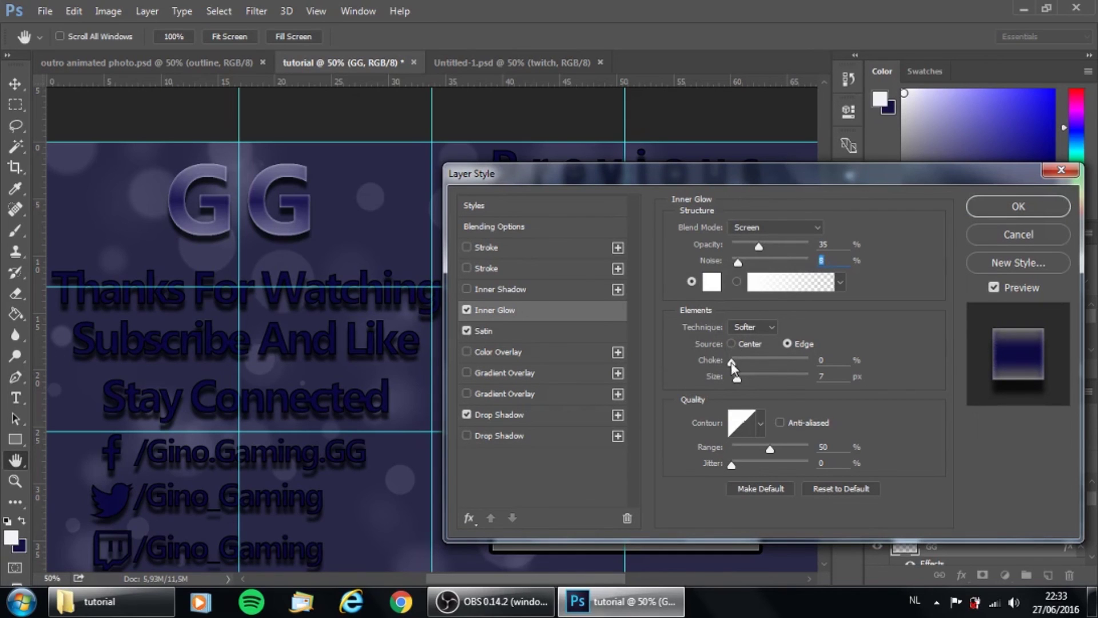
{"action": "left_click_drag", "start_coordinate": [737, 379], "coordinate": [741, 369]}
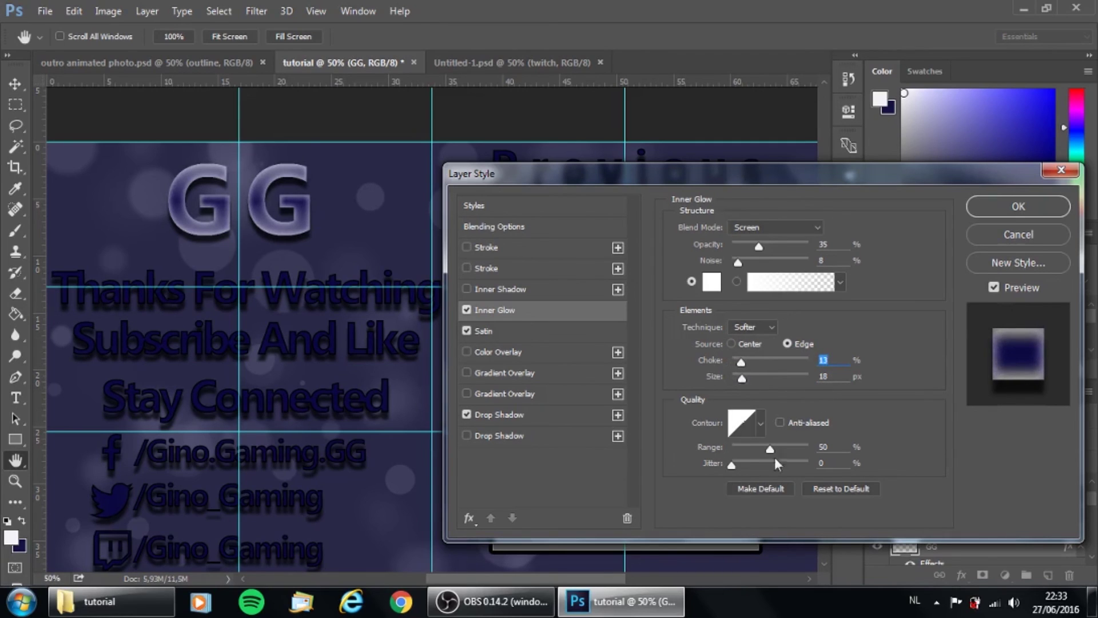
{"action": "left_click", "coordinate": [1020, 206]}
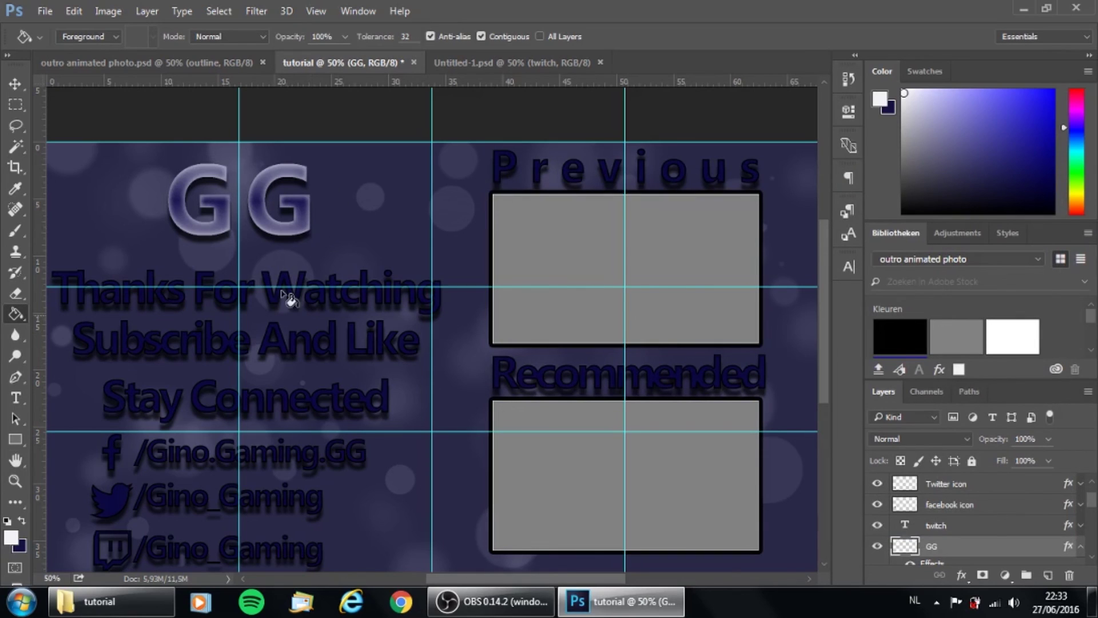
Step: Review the outro animated photo.psd and Untitled-1.psd documents, and return to the tutorial document
{"action": "left_click", "coordinate": [162, 67]}
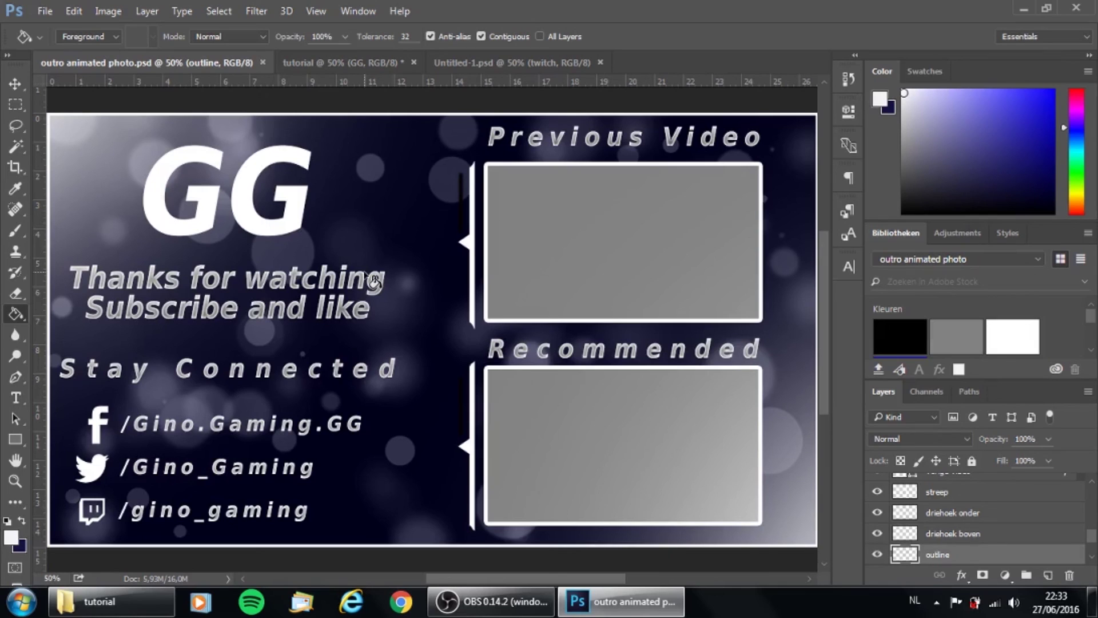
{"action": "left_click", "coordinate": [466, 66]}
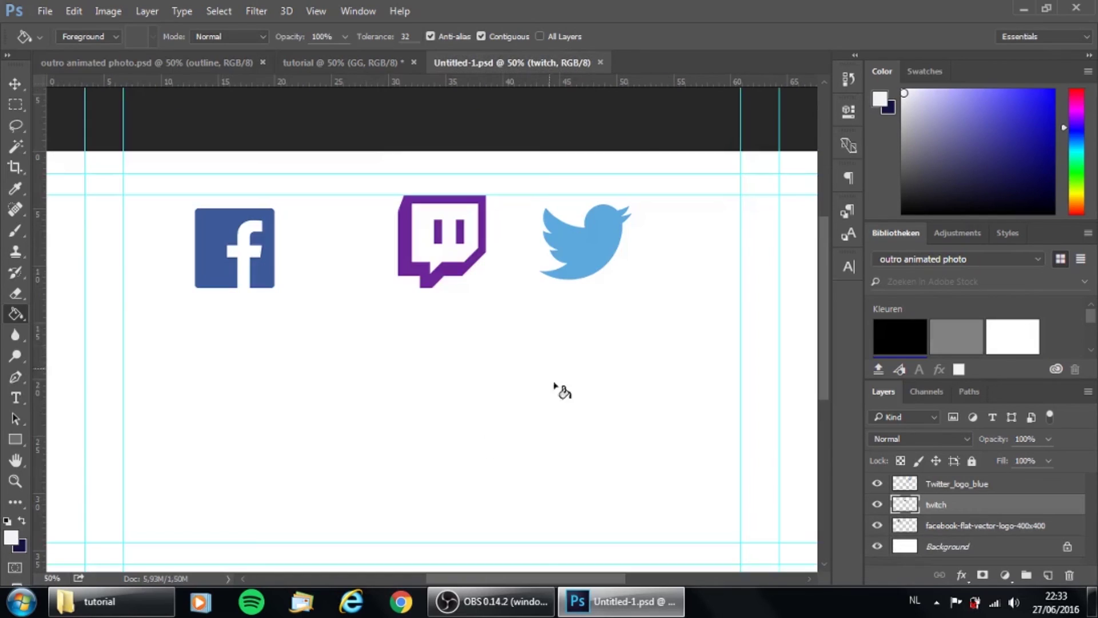
{"action": "left_click", "coordinate": [349, 64]}
{"action": "left_click_drag", "start_coordinate": [822, 255], "coordinate": [823, 265]}
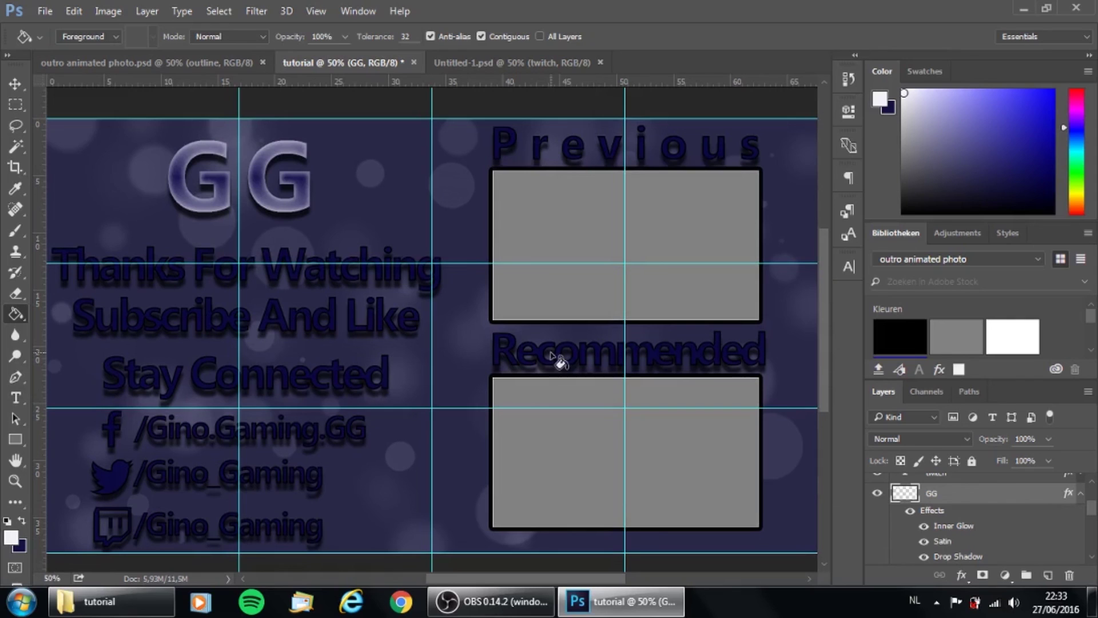